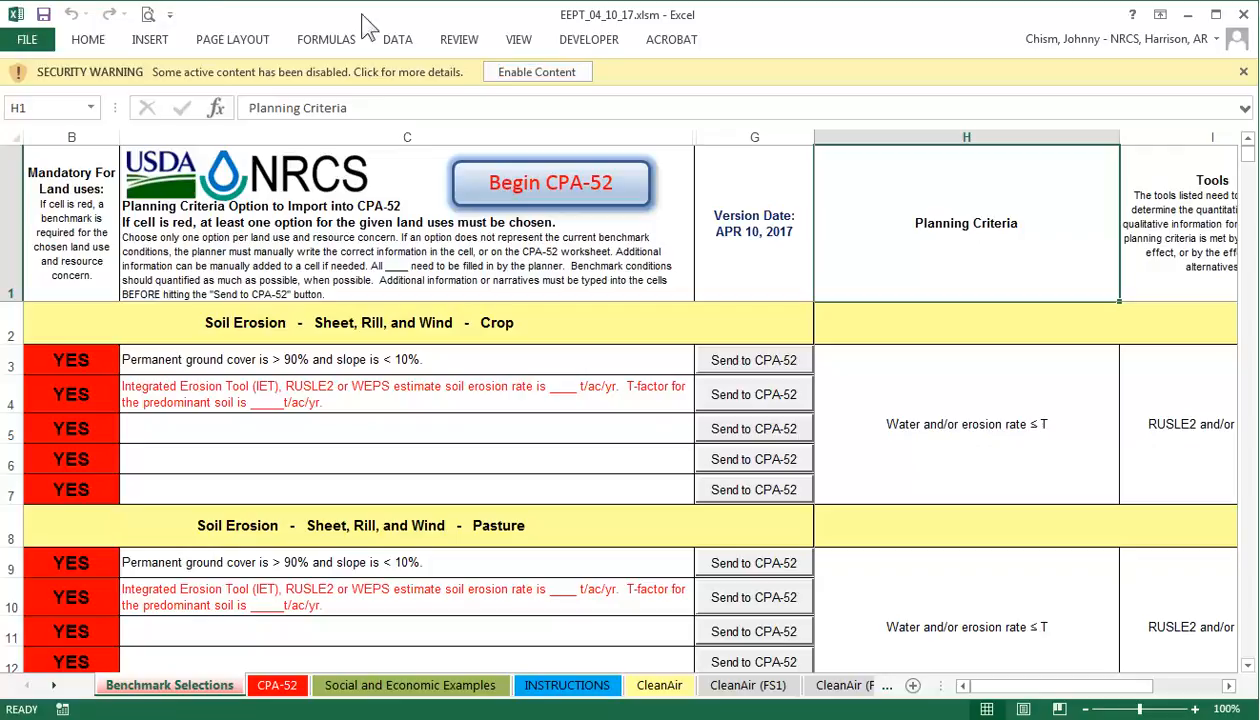
Enable content on the security warning bar for EEPT_04_10_17.xlsm.
{"action": "left_click", "coordinate": [530, 78]}
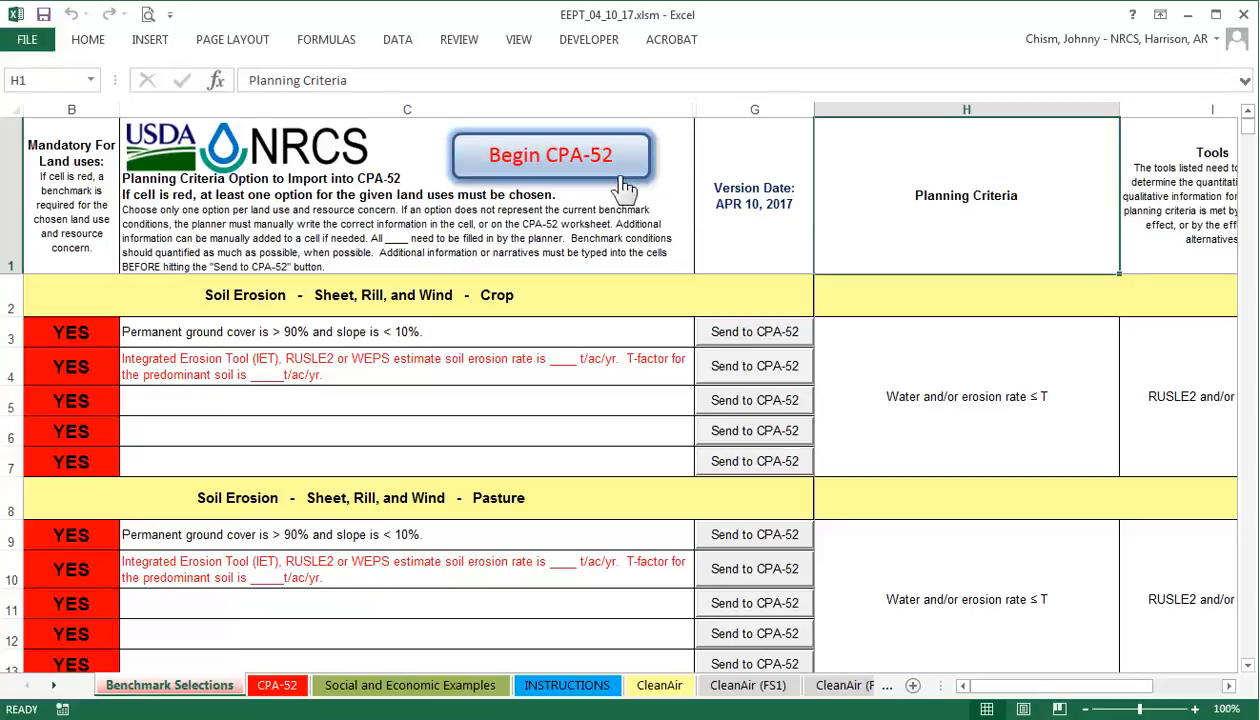
Begin a new CPA-52 and enter the client's name and plan ID CPBC.
{"action": "left_click", "coordinate": [579, 174]}
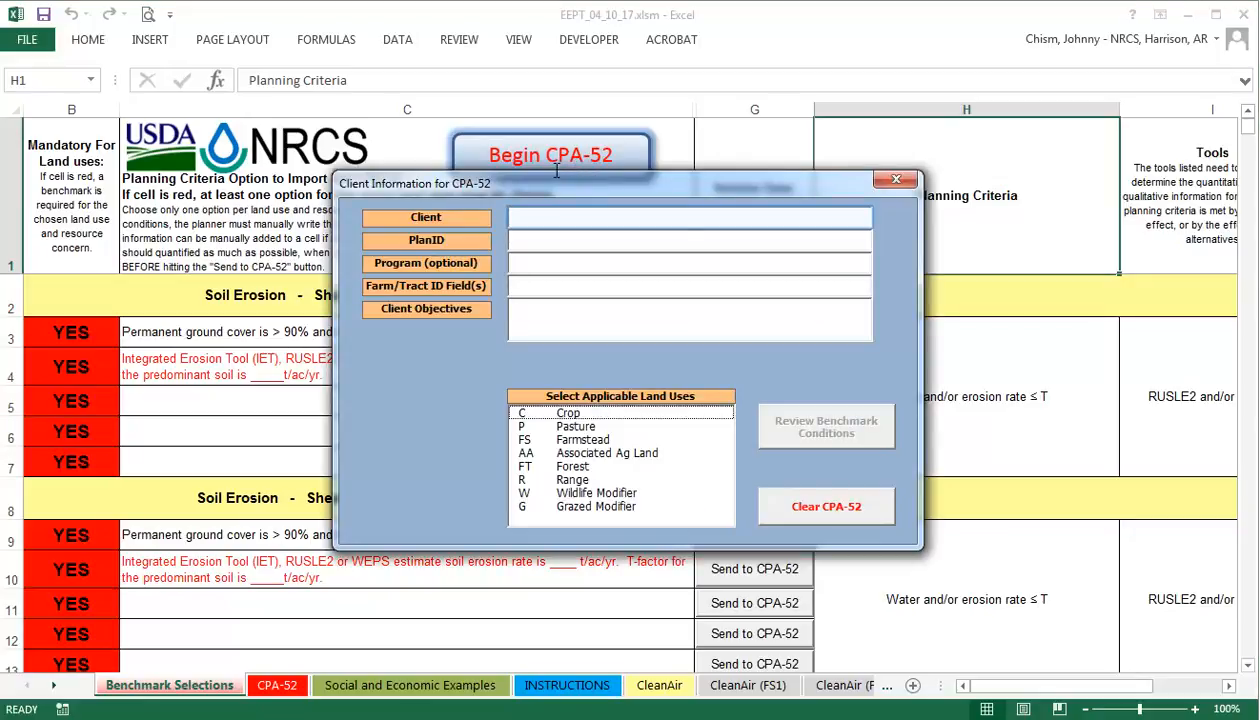
{"action": "left_click", "coordinate": [537, 223]}
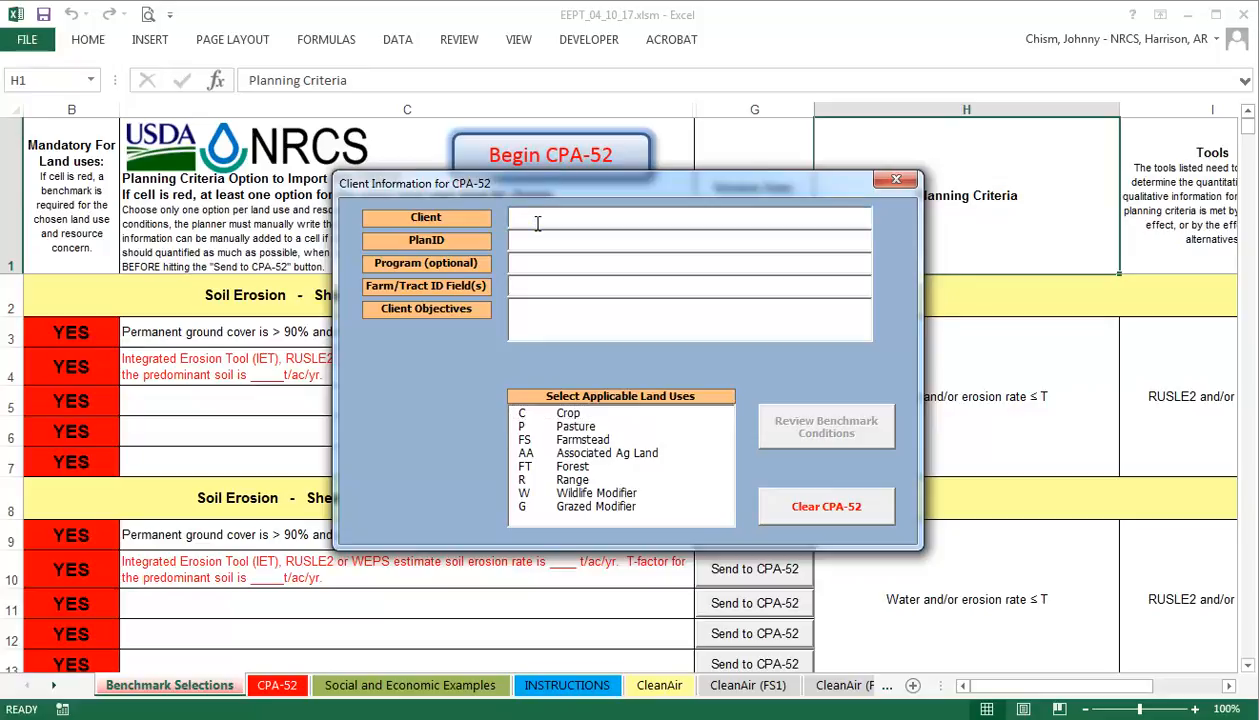
{"action": "key", "text": "Tab"}
{"action": "type", "text": "CPBC"}
{"action": "key", "text": "Tab"}
Enter farm/tract '8957 1,2 3,4' and objective 'Grow corn and soybeans in a sustainable manner.'.
{"action": "left_click", "coordinate": [524, 289]}
{"action": "type", "text": "8957 1,2 3,4"}
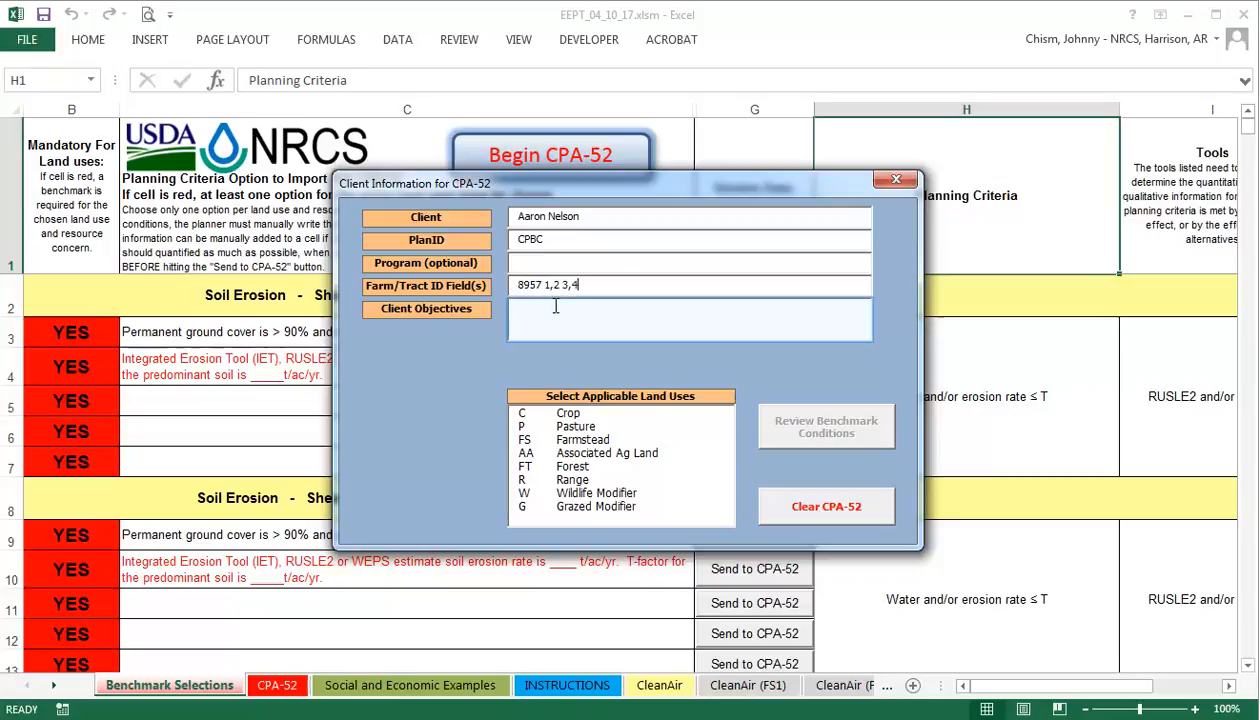
{"action": "left_click", "coordinate": [557, 318]}
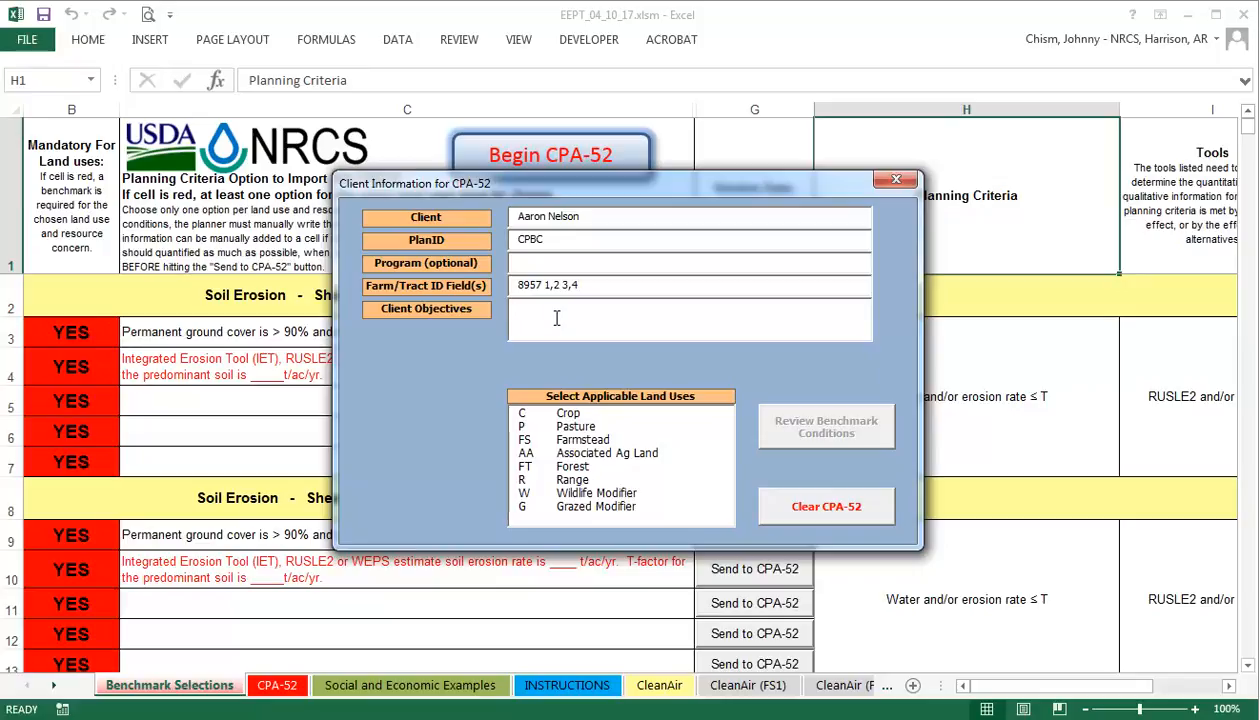
{"action": "type", "text": "Grow corn and soybeans in a susta"}
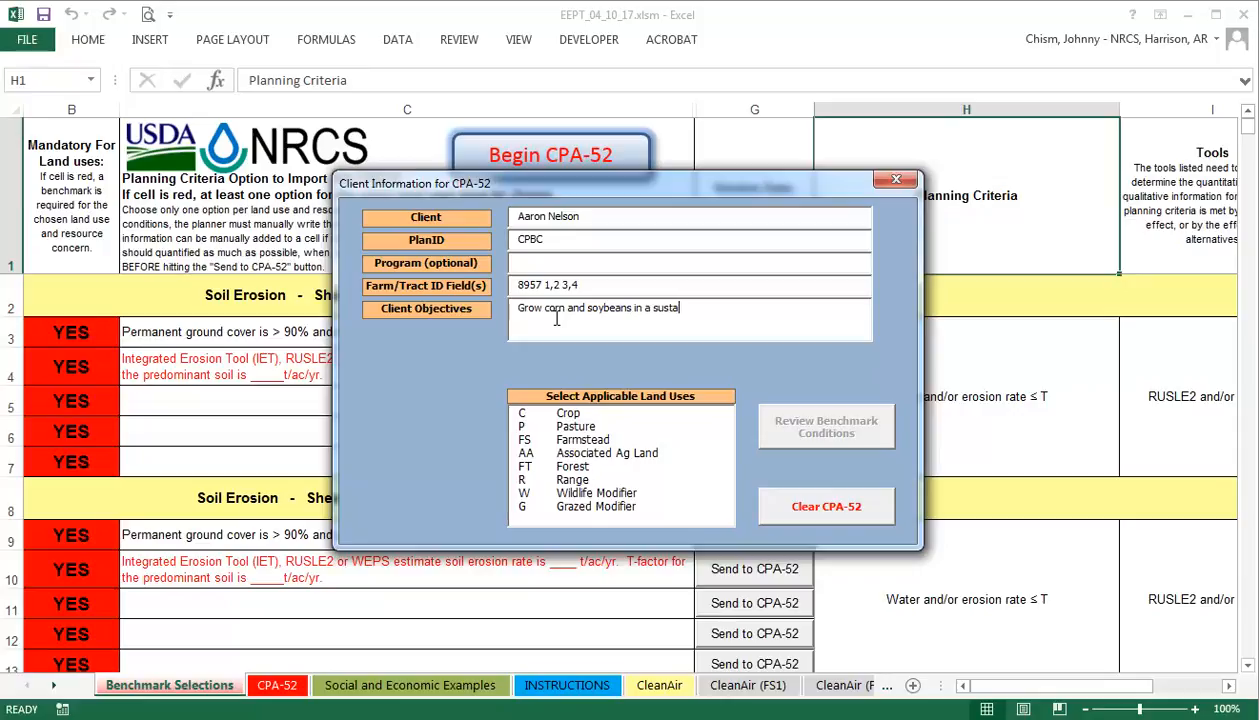
{"action": "type", "text": "inable manner."}
{"action": "key", "text": "Tab"}
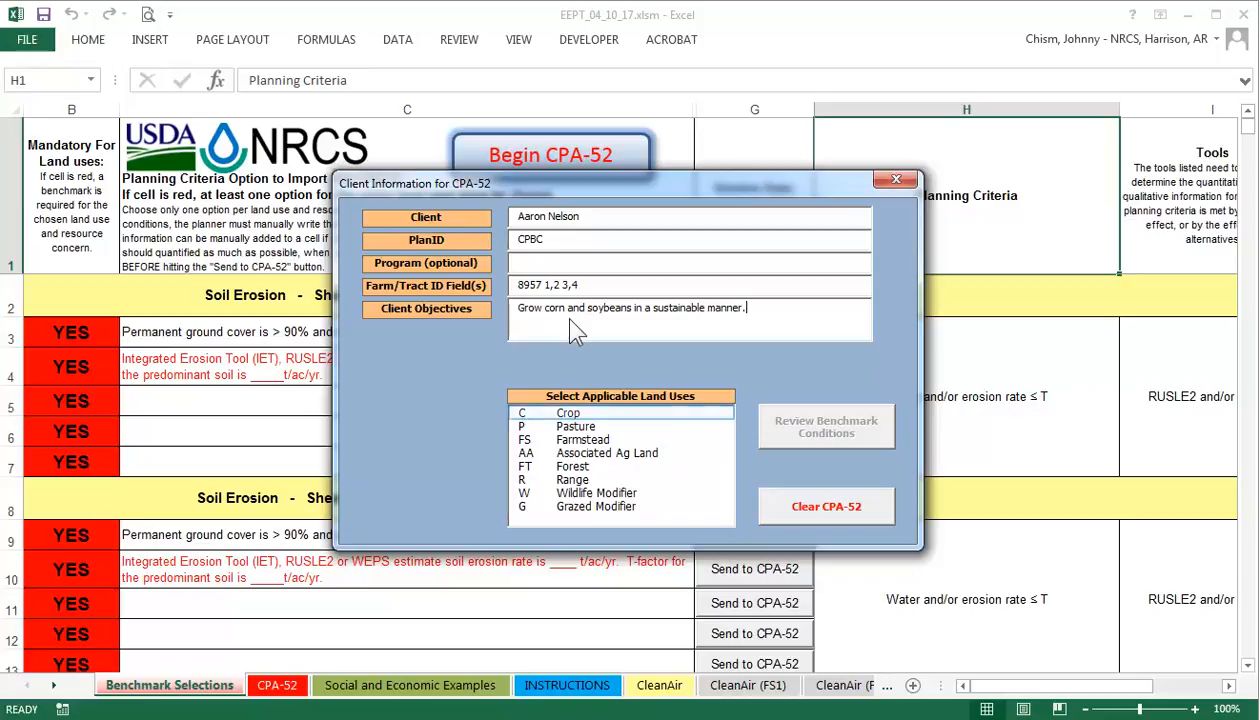
Select Crop, Pasture, Associated Ag Land, Forest, Range, Wildlife and Grazed Modifier, then review benchmarks.
{"action": "left_click", "coordinate": [576, 412]}
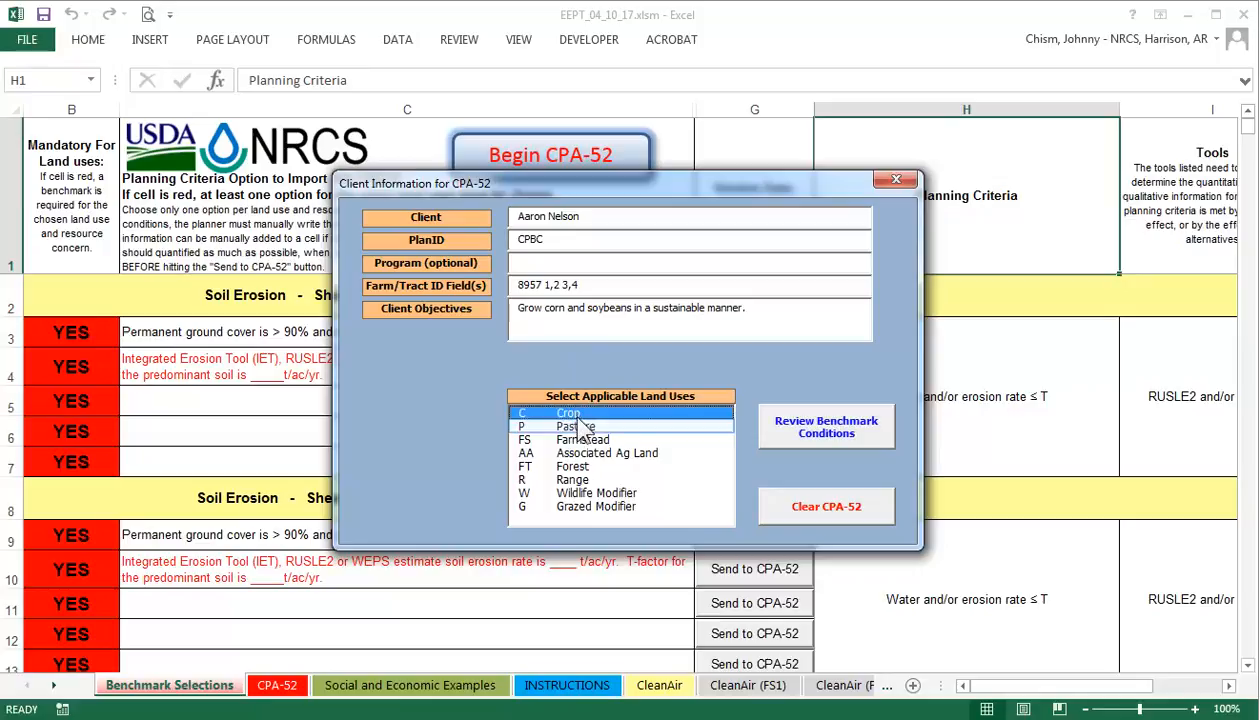
{"action": "left_click", "coordinate": [580, 430]}
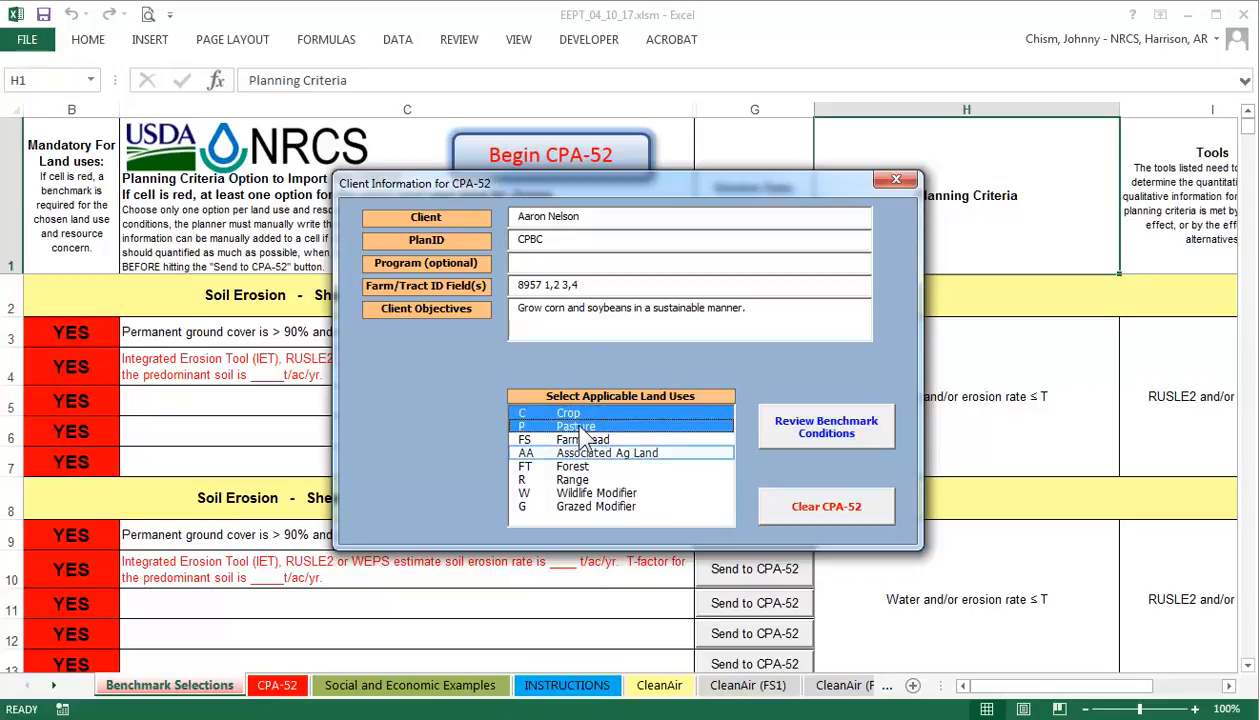
{"action": "left_click", "coordinate": [590, 455]}
{"action": "left_click", "coordinate": [592, 468]}
{"action": "left_click", "coordinate": [590, 481]}
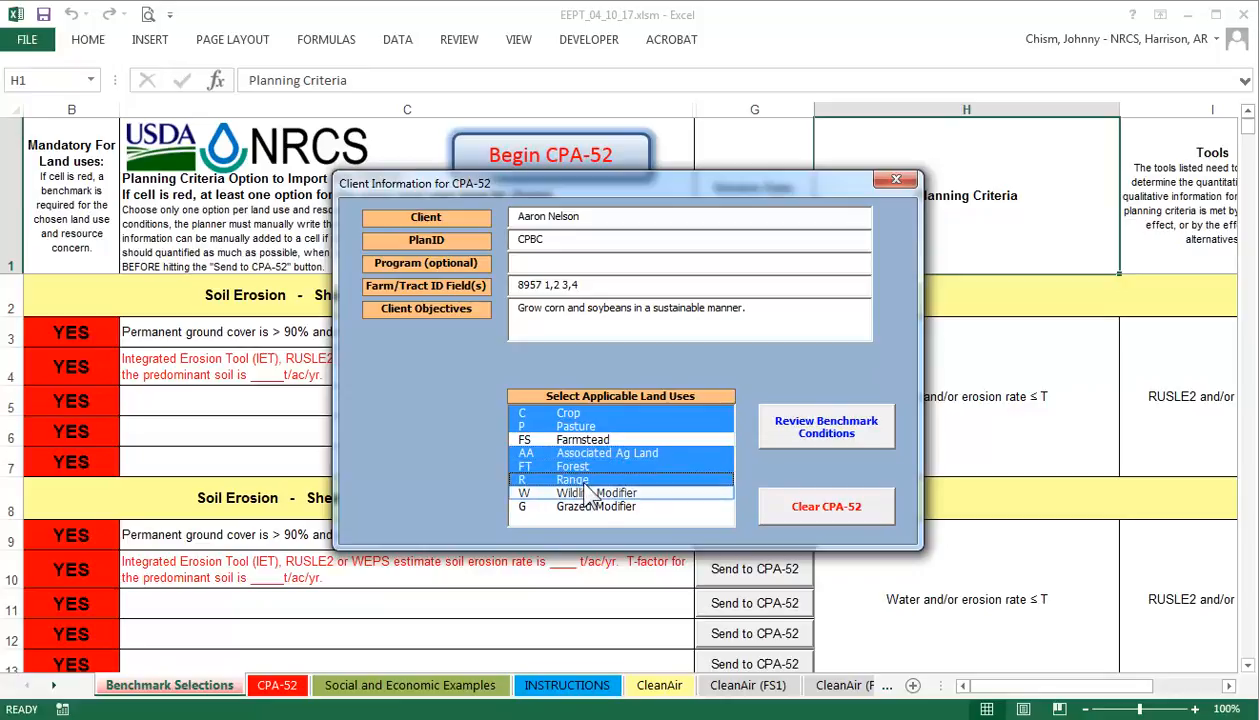
{"action": "left_click", "coordinate": [584, 495]}
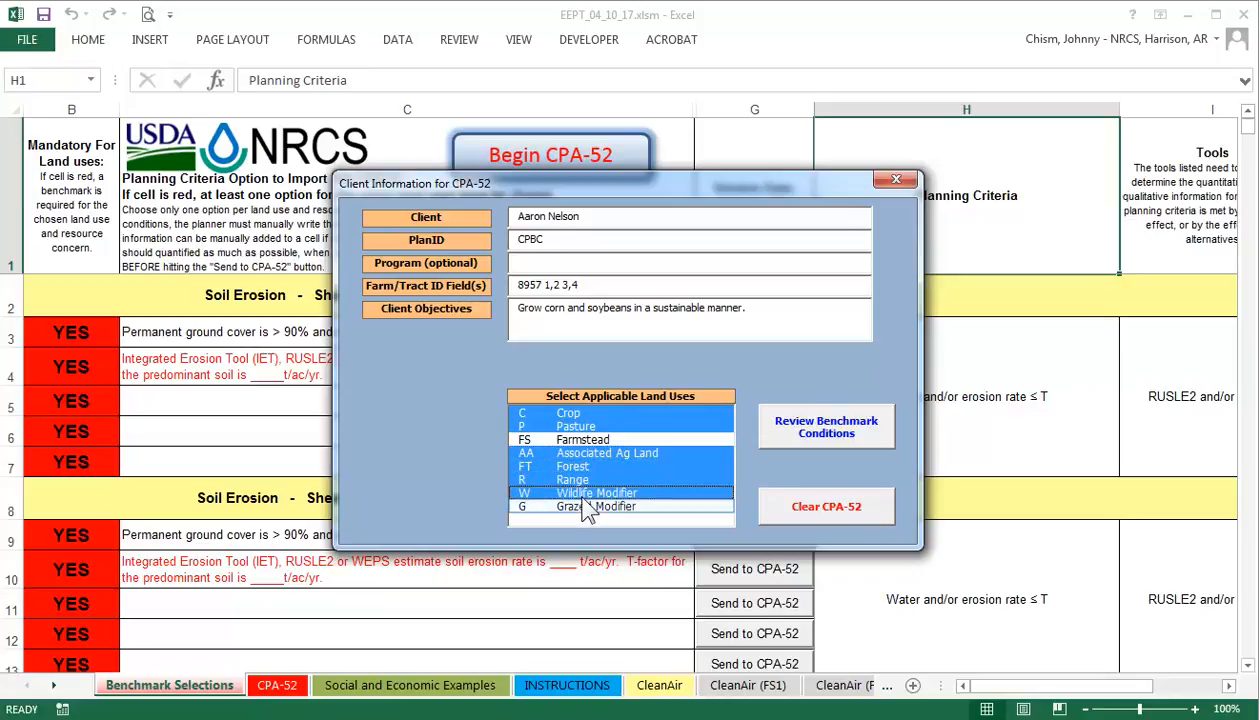
{"action": "left_click", "coordinate": [590, 507]}
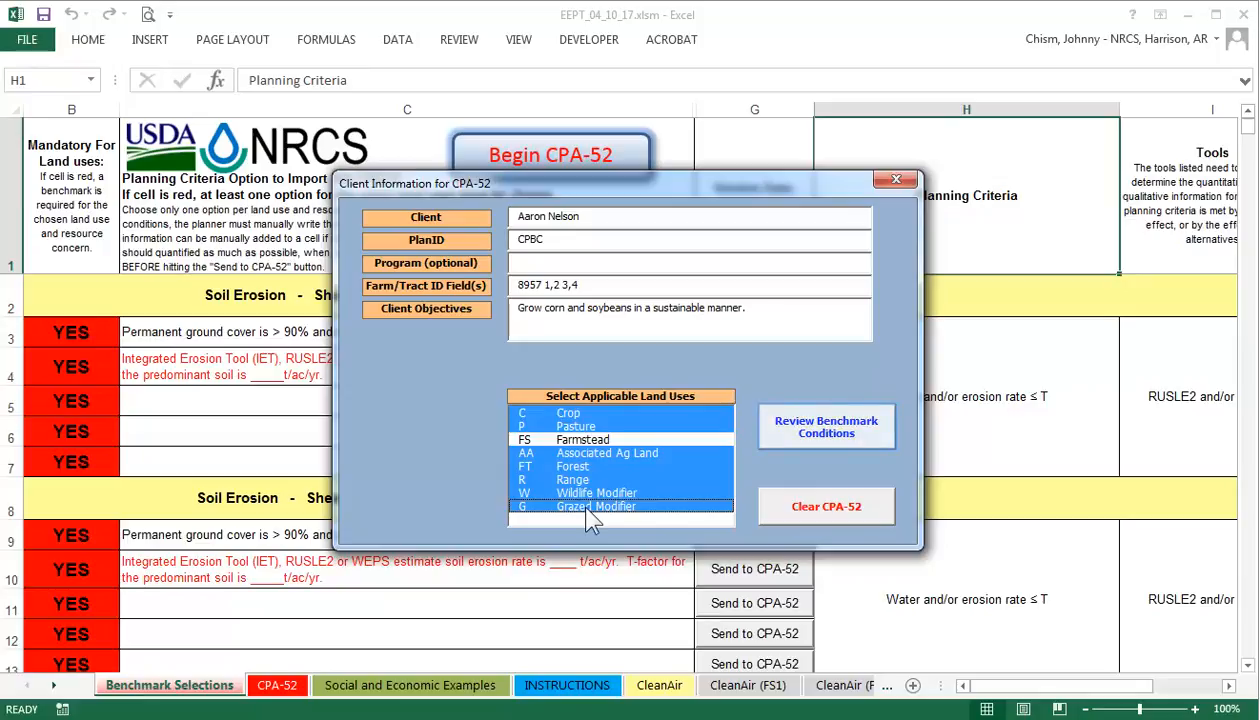
{"action": "left_click", "coordinate": [815, 430]}
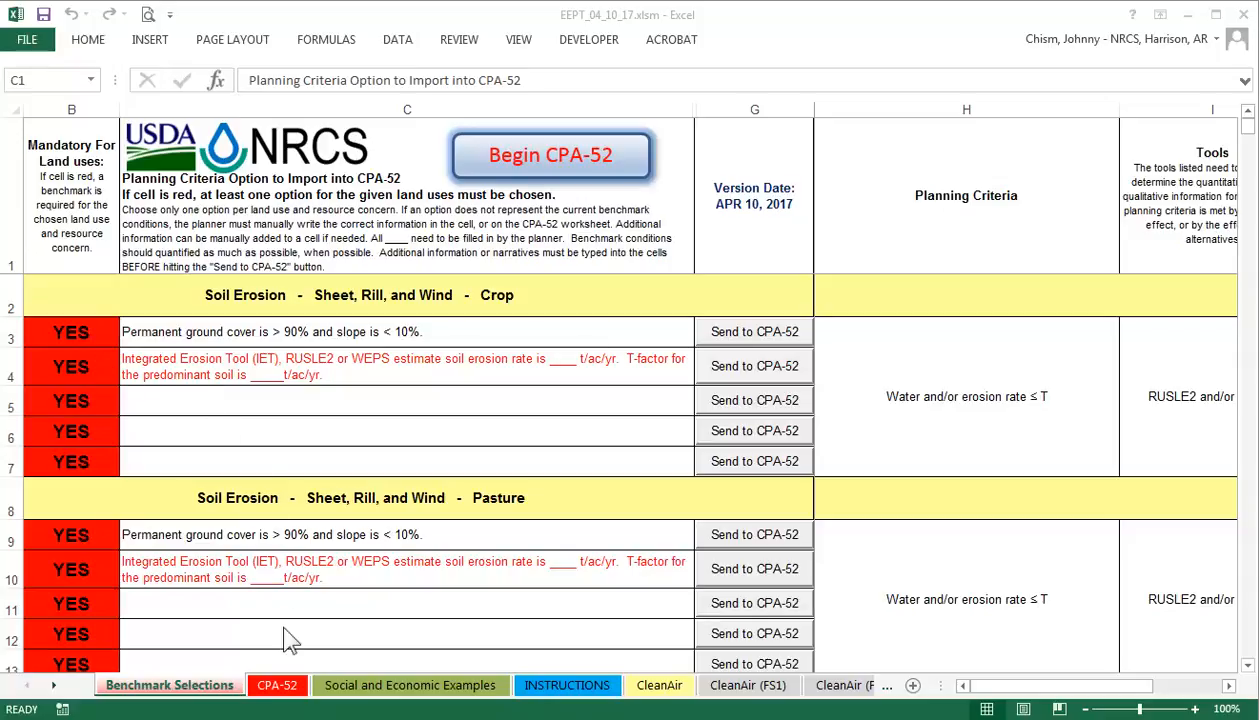
{"action": "left_click", "coordinate": [285, 685]}
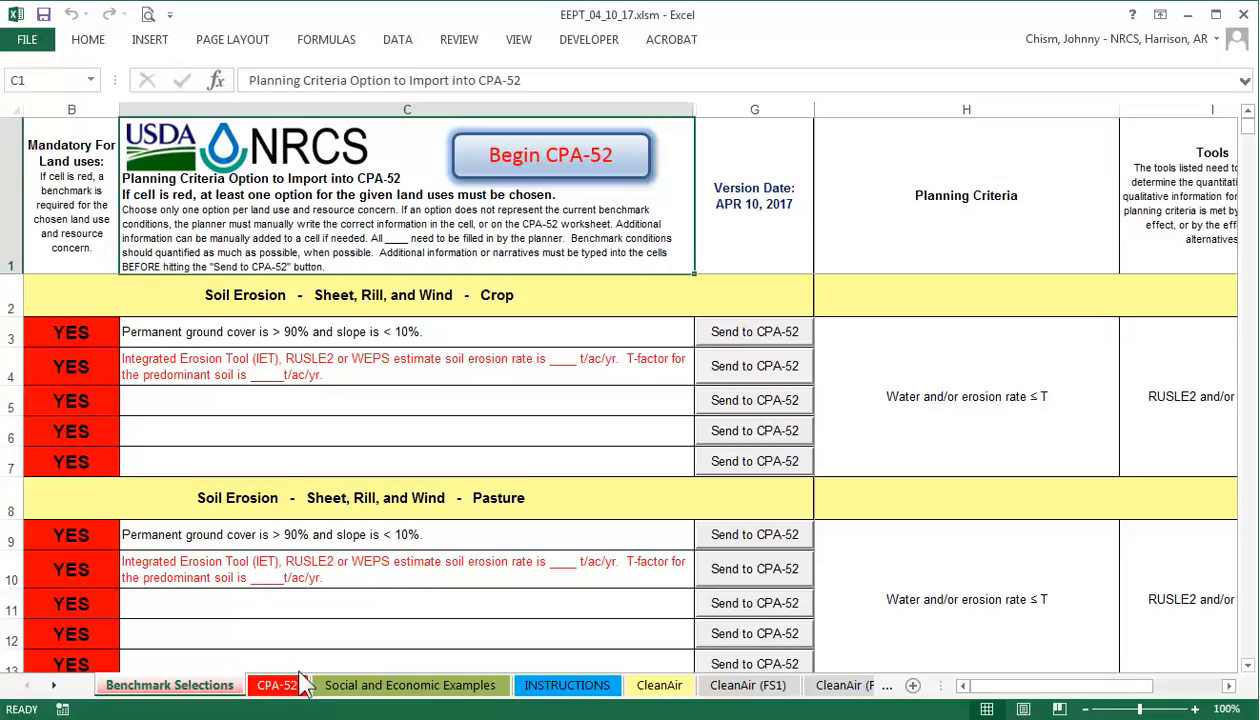
{"action": "left_click", "coordinate": [280, 686]}
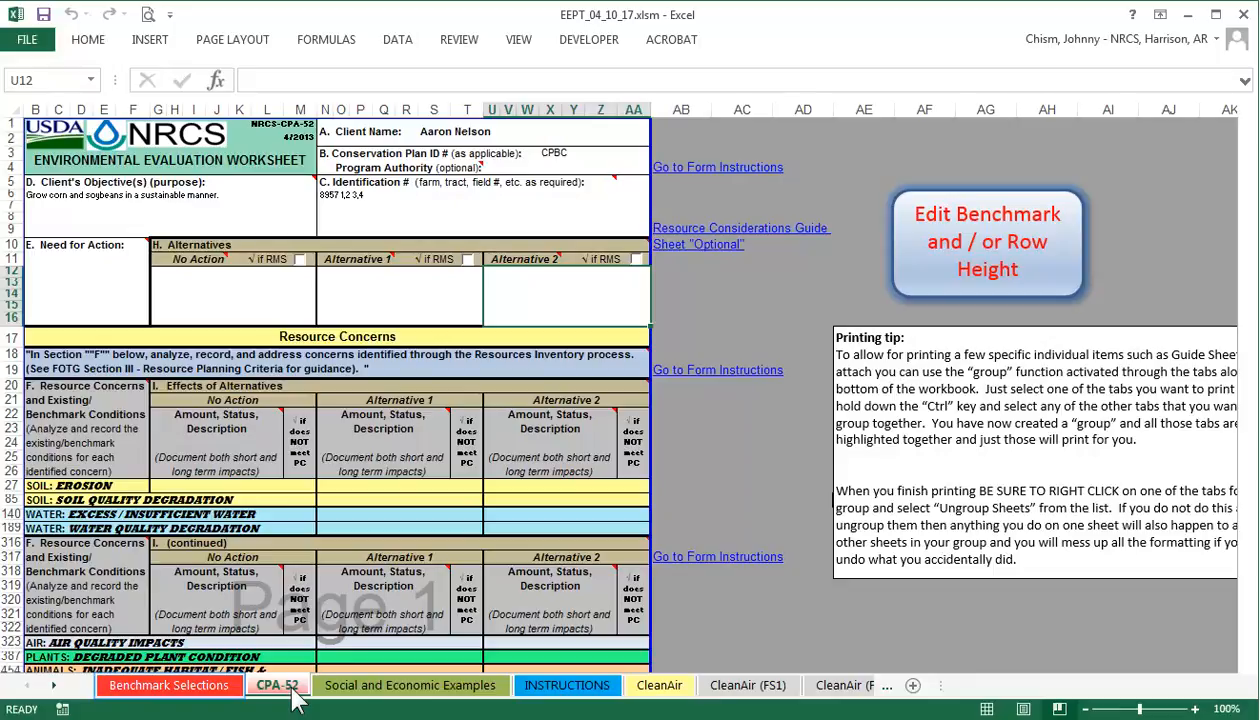
{"action": "left_click", "coordinate": [186, 688]}
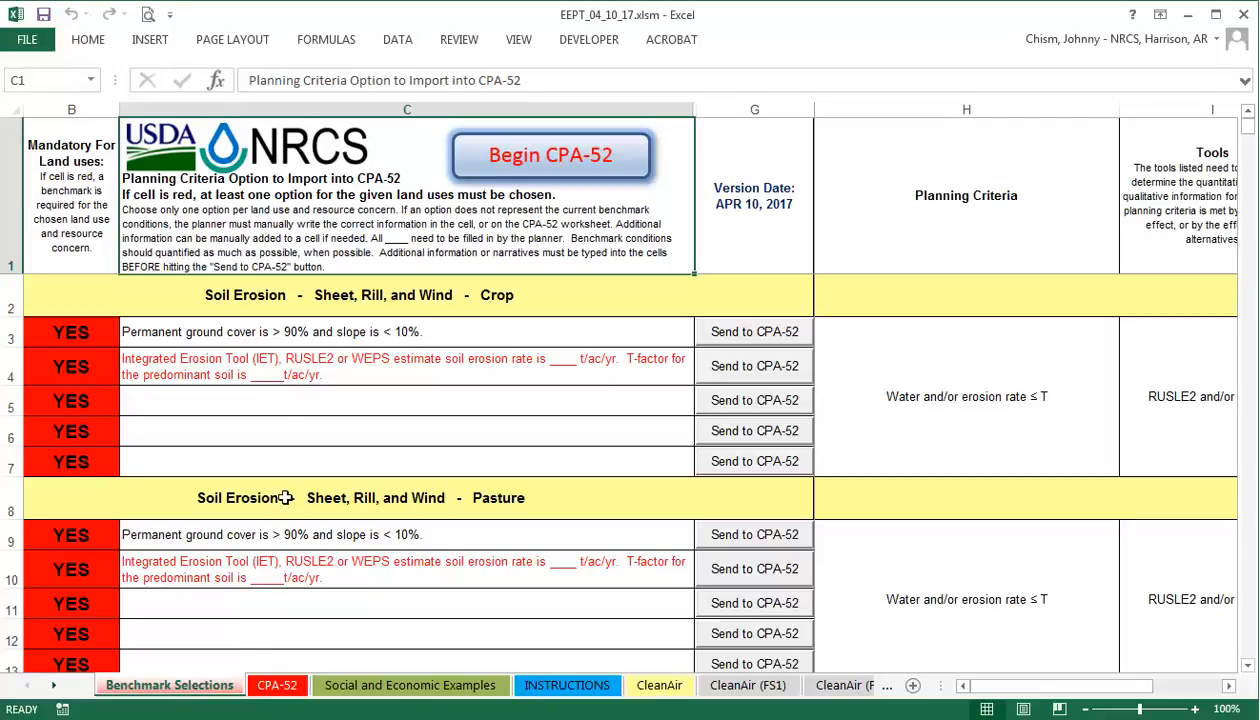
Fill C4's crop erosion benchmark with a 6 t/ac/yr rate and 5 t/ac/yr T-factor.
{"action": "left_click", "coordinate": [290, 374]}
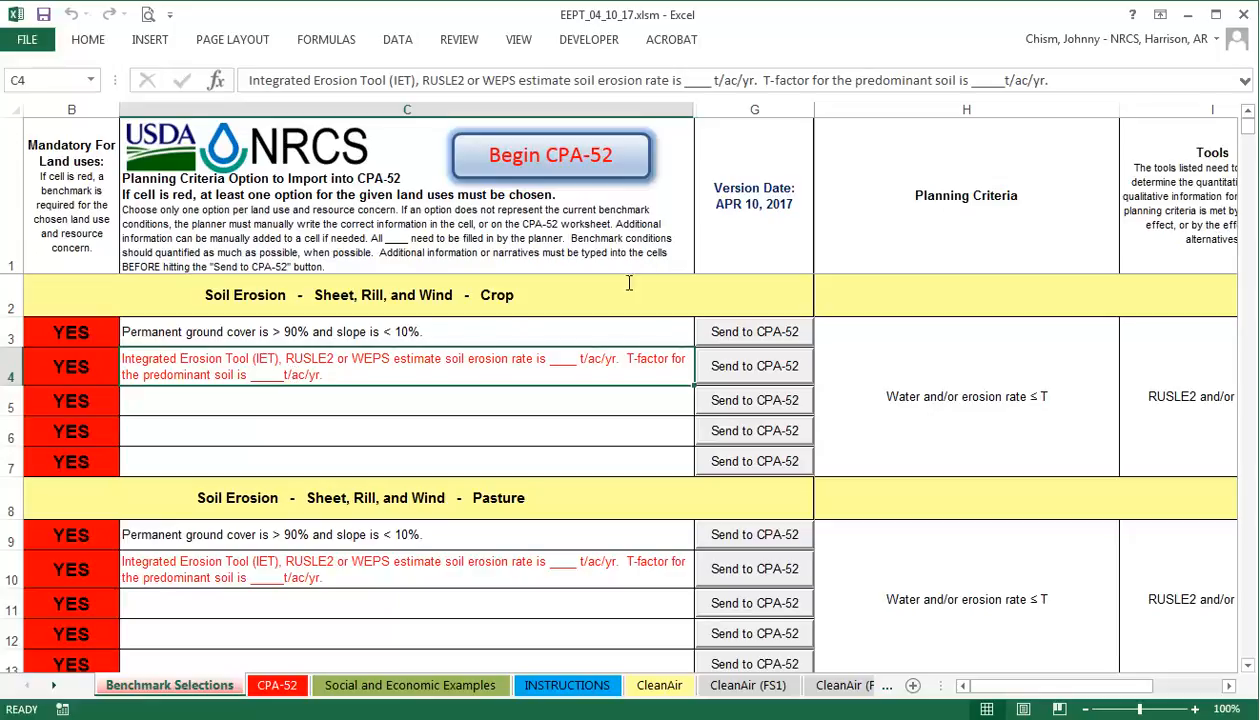
{"action": "mouse_move", "coordinate": [711, 80]}
{"action": "left_mouse_down"}
{"action": "mouse_move", "coordinate": [664, 80]}
{"action": "mouse_move", "coordinate": [686, 80]}
{"action": "left_mouse_up"}
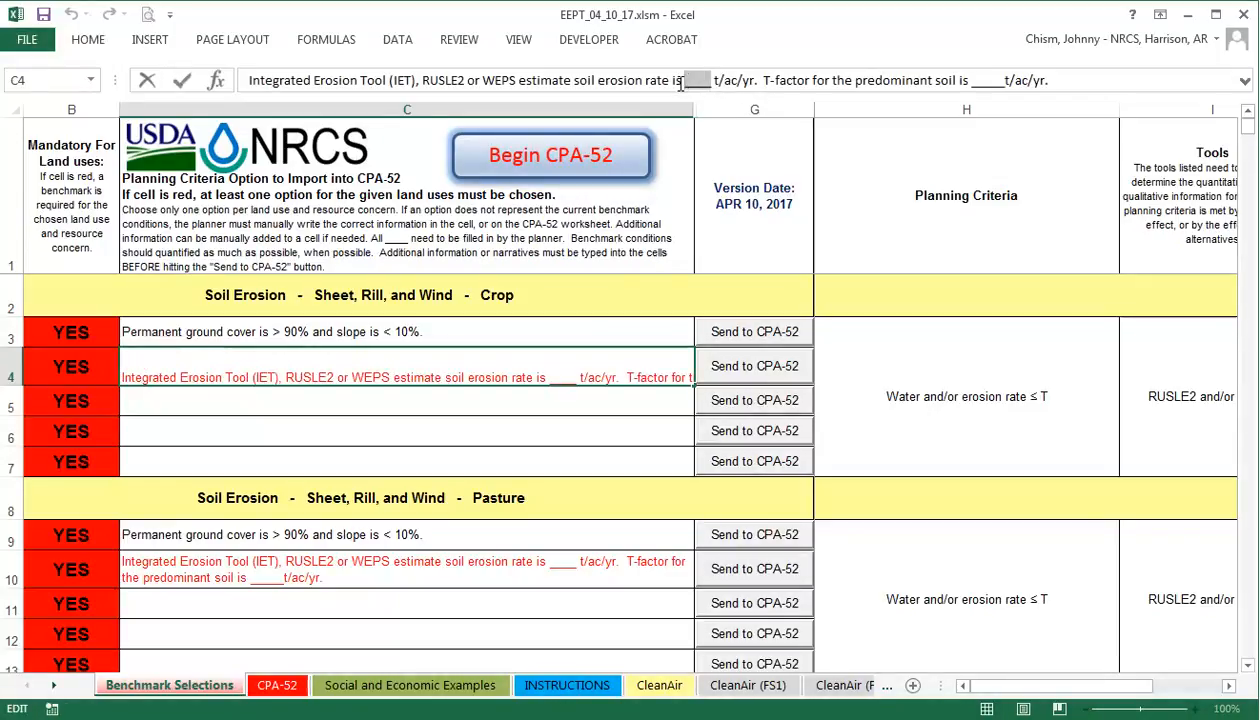
{"action": "type", "text": "6"}
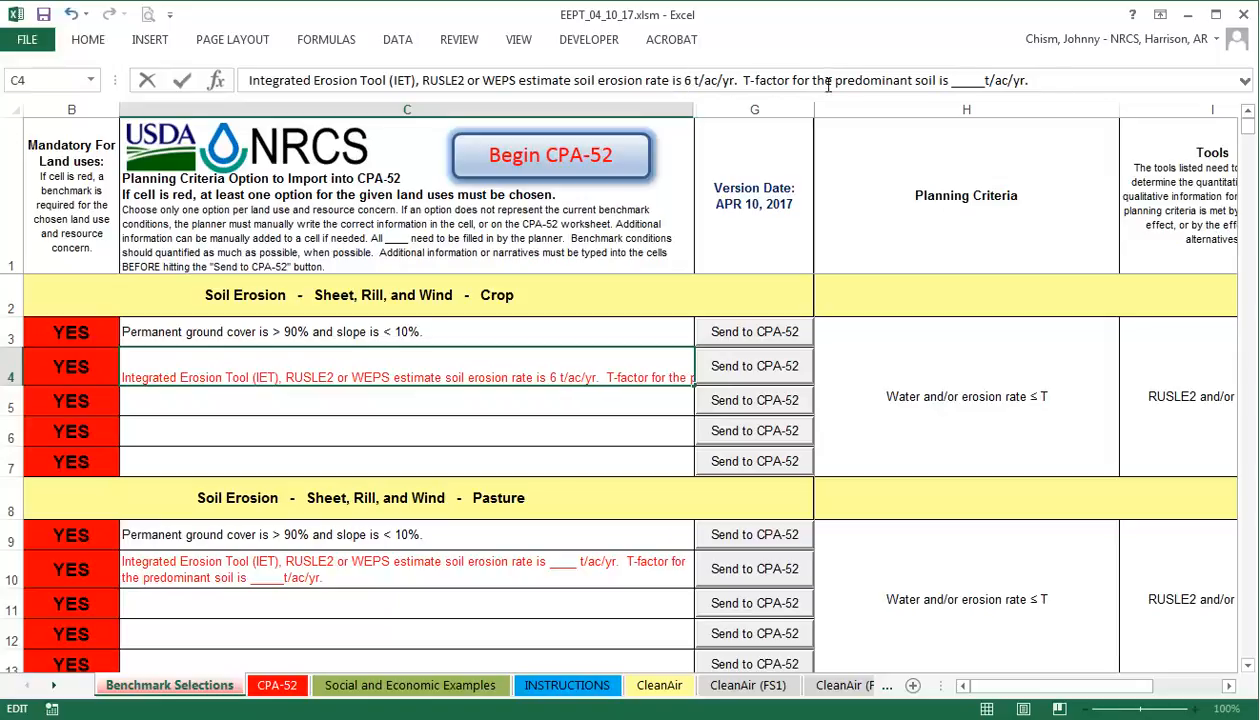
{"action": "left_click_drag", "start_coordinate": [984, 84], "coordinate": [954, 83]}
{"action": "type", "text": "5"}
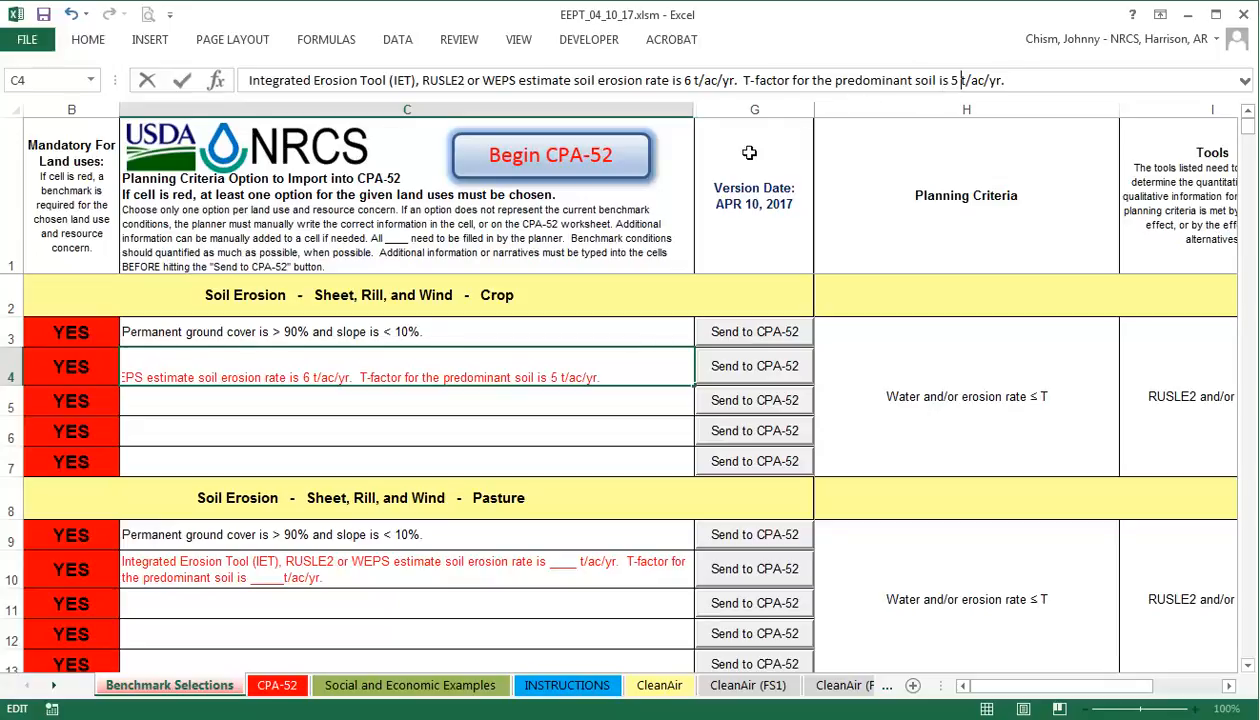
{"action": "left_click", "coordinate": [660, 408]}
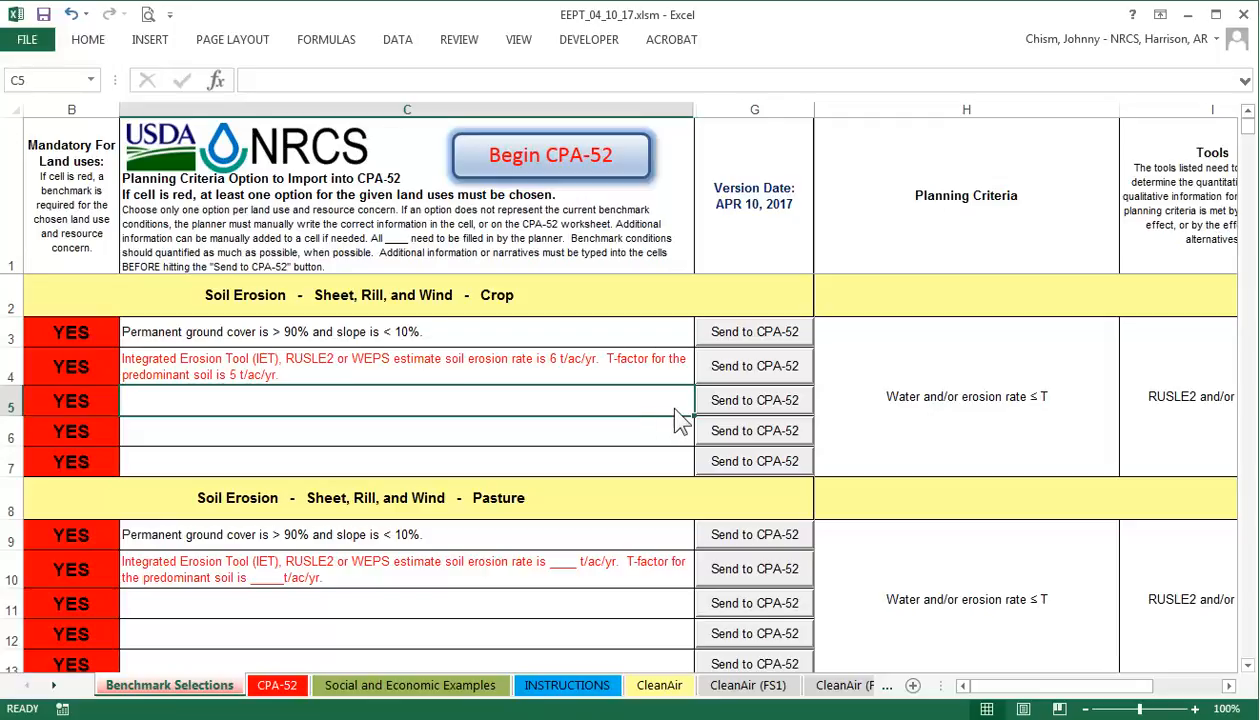
Send the row 4 crop erosion benchmark to CPA-52, verify it, and return to Benchmark Selections.
{"action": "left_click", "coordinate": [752, 368]}
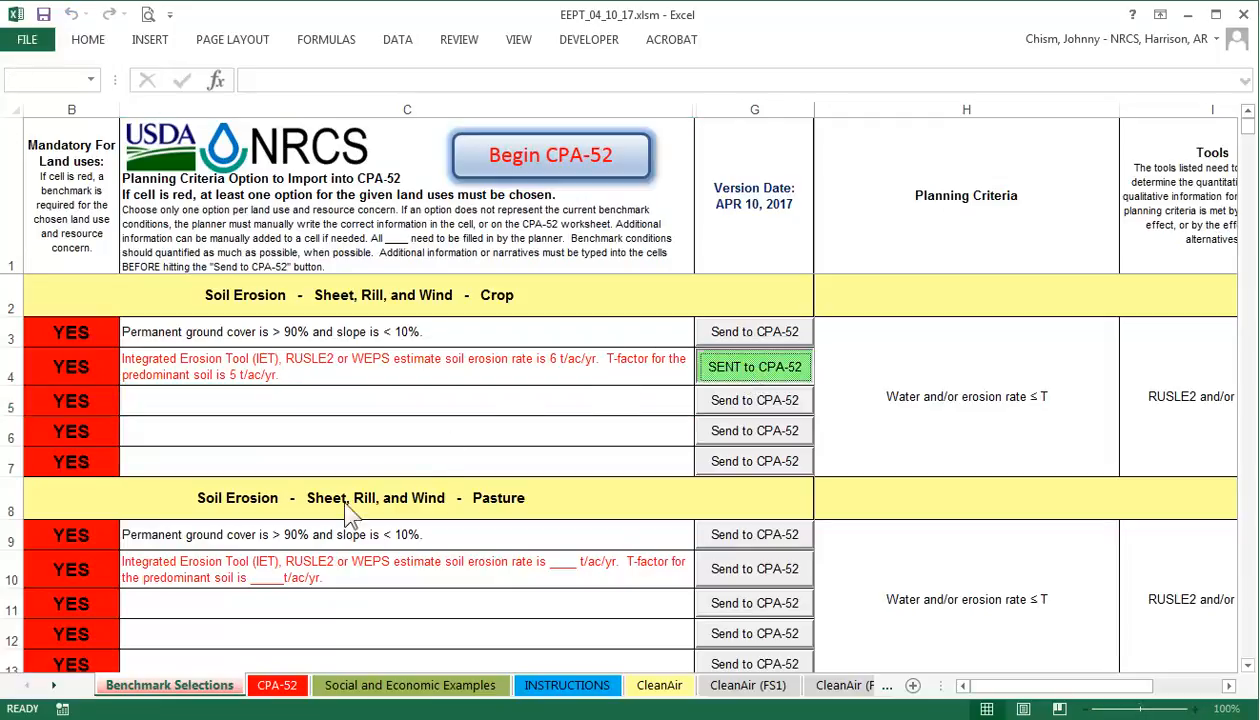
{"action": "left_click", "coordinate": [278, 686]}
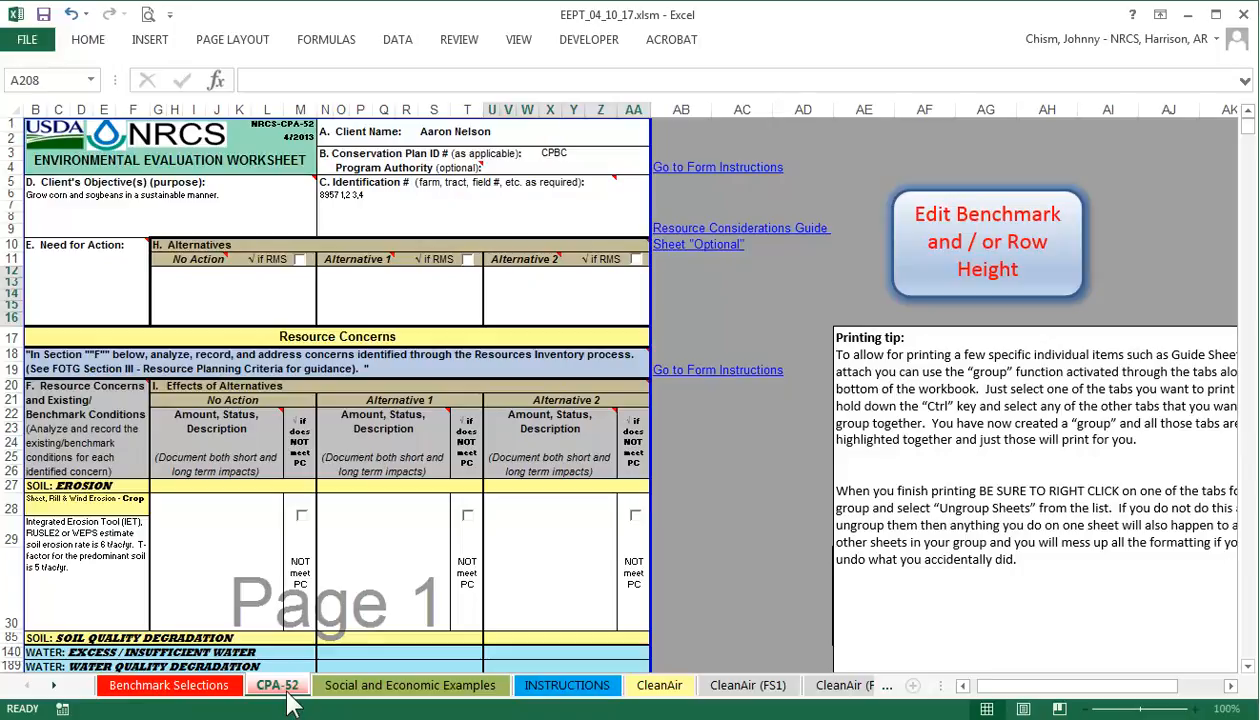
{"action": "left_click", "coordinate": [205, 692]}
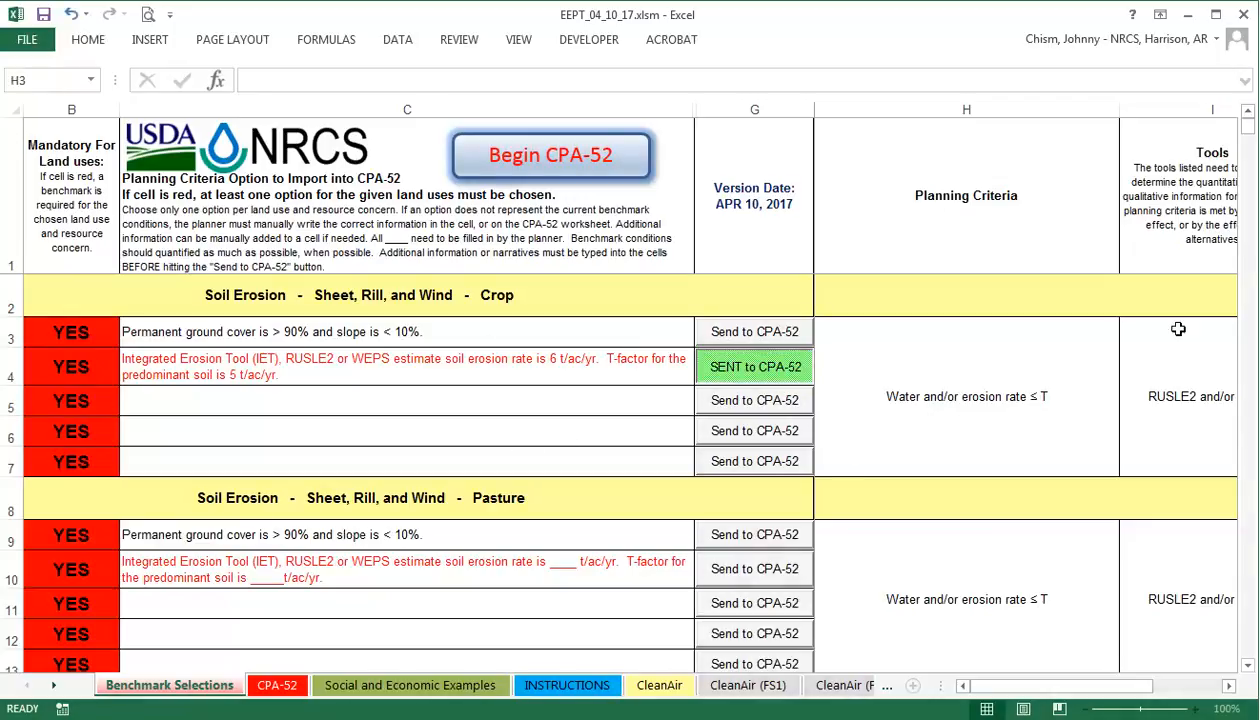
Scroll through the remaining soil erosion benchmarks, then switch to the CPA-52 worksheet.
{"action": "scroll", "coordinate": [964, 157], "scroll_direction": "down", "scroll_amount": 15}
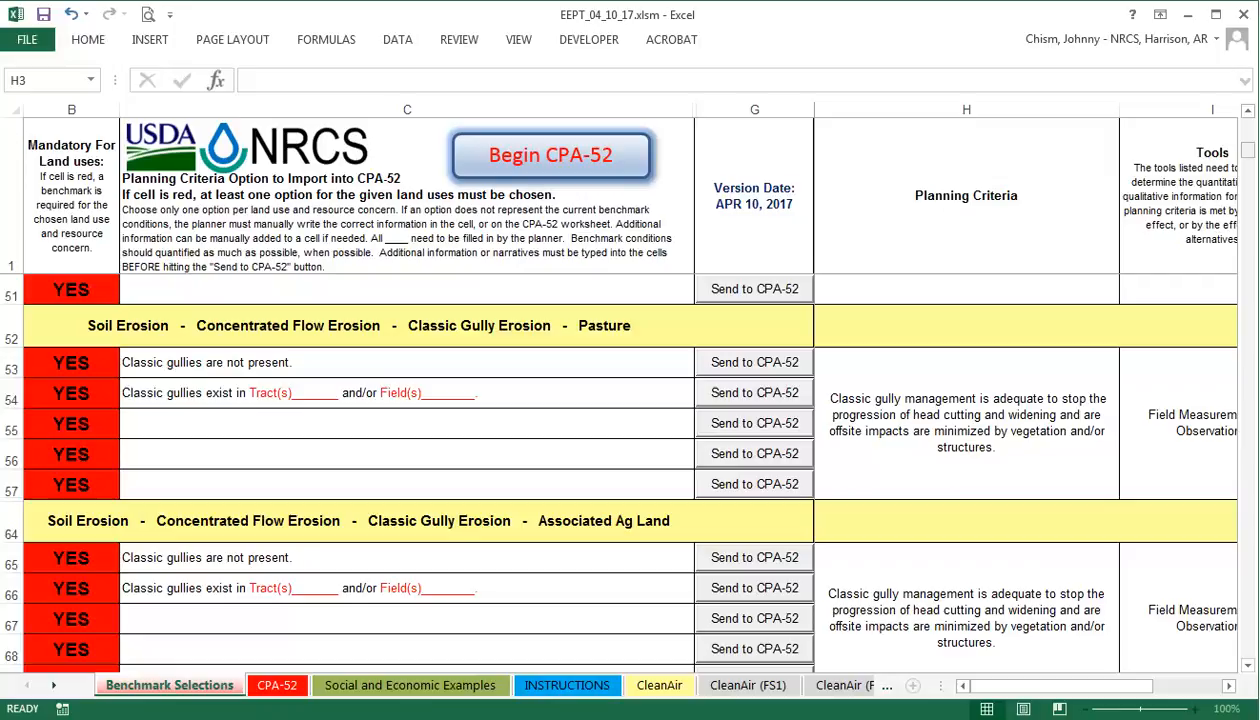
{"action": "left_click_drag", "start_coordinate": [1248, 151], "coordinate": [1250, 141]}
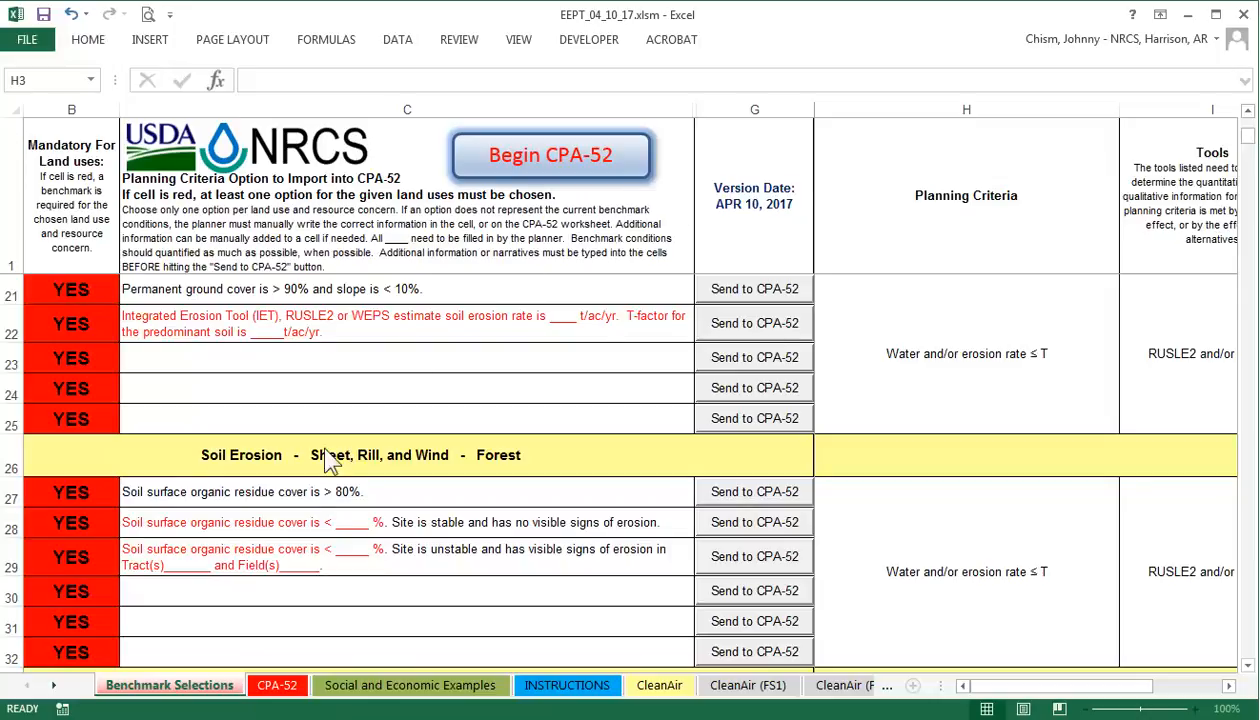
{"action": "left_click", "coordinate": [274, 687]}
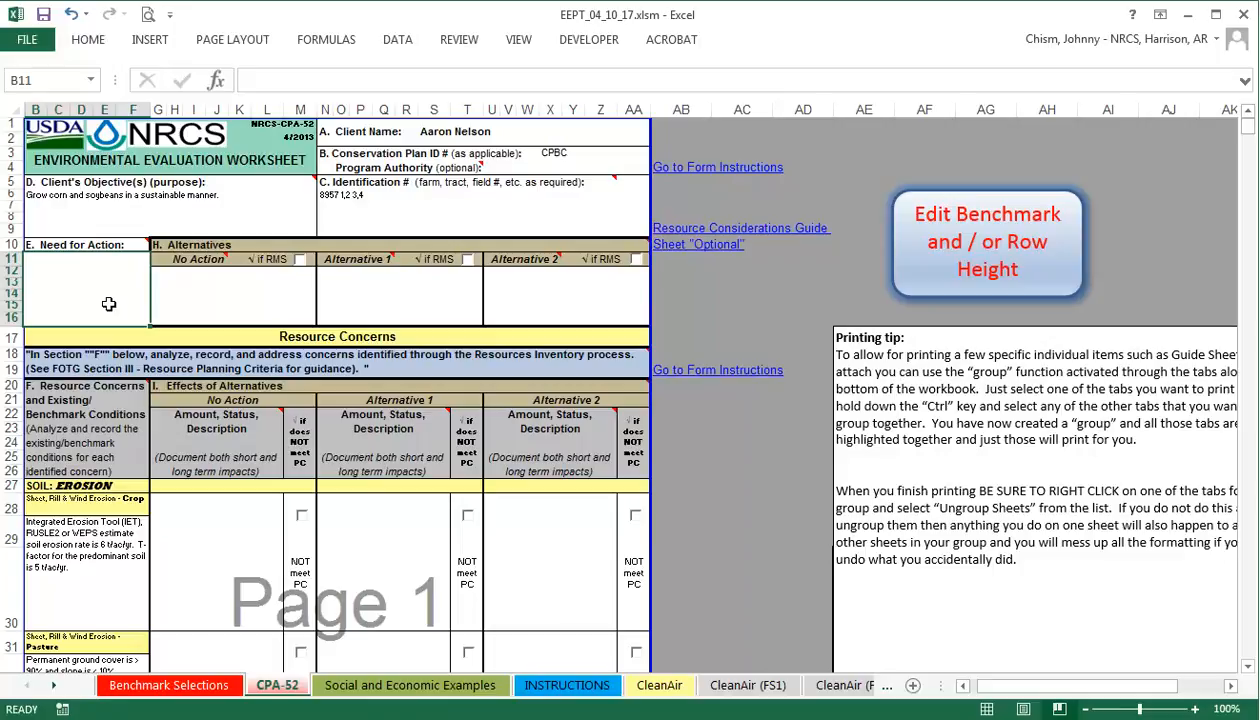
Enter 'Ephermal gullies are present in field 1' in the Need for Action cell.
{"action": "type", "text": "E"}
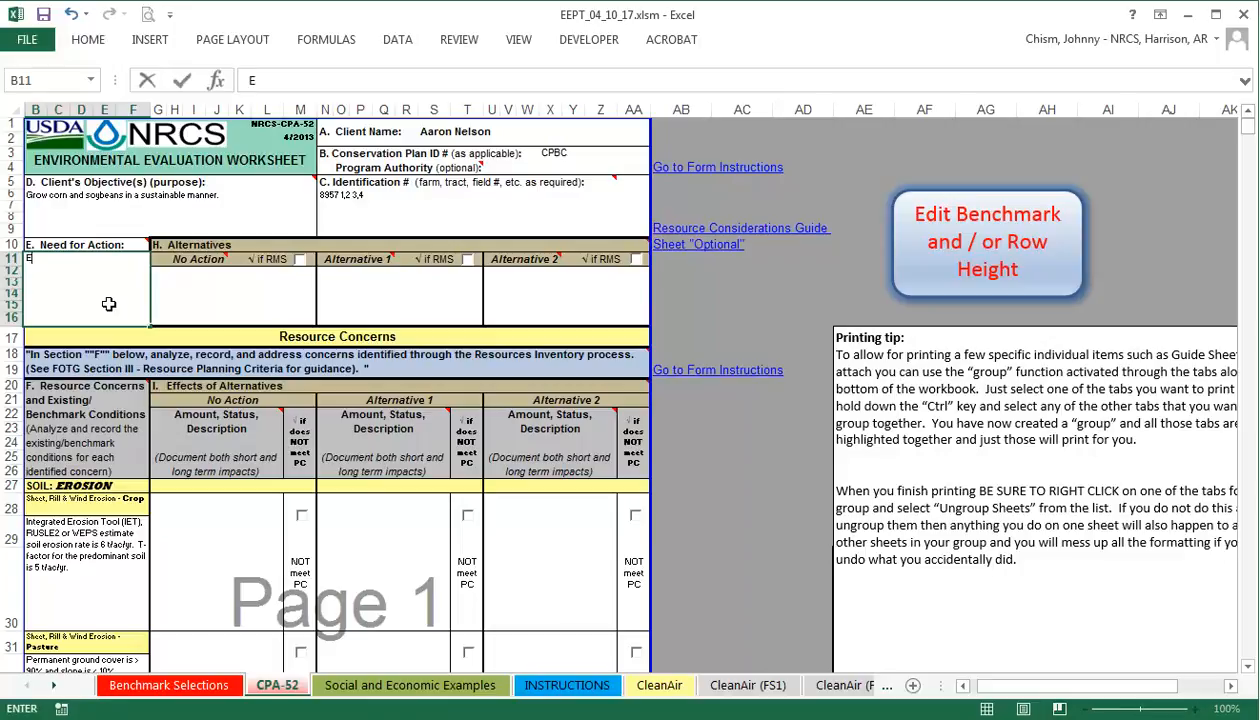
{"action": "type", "text": "phermal gullies"}
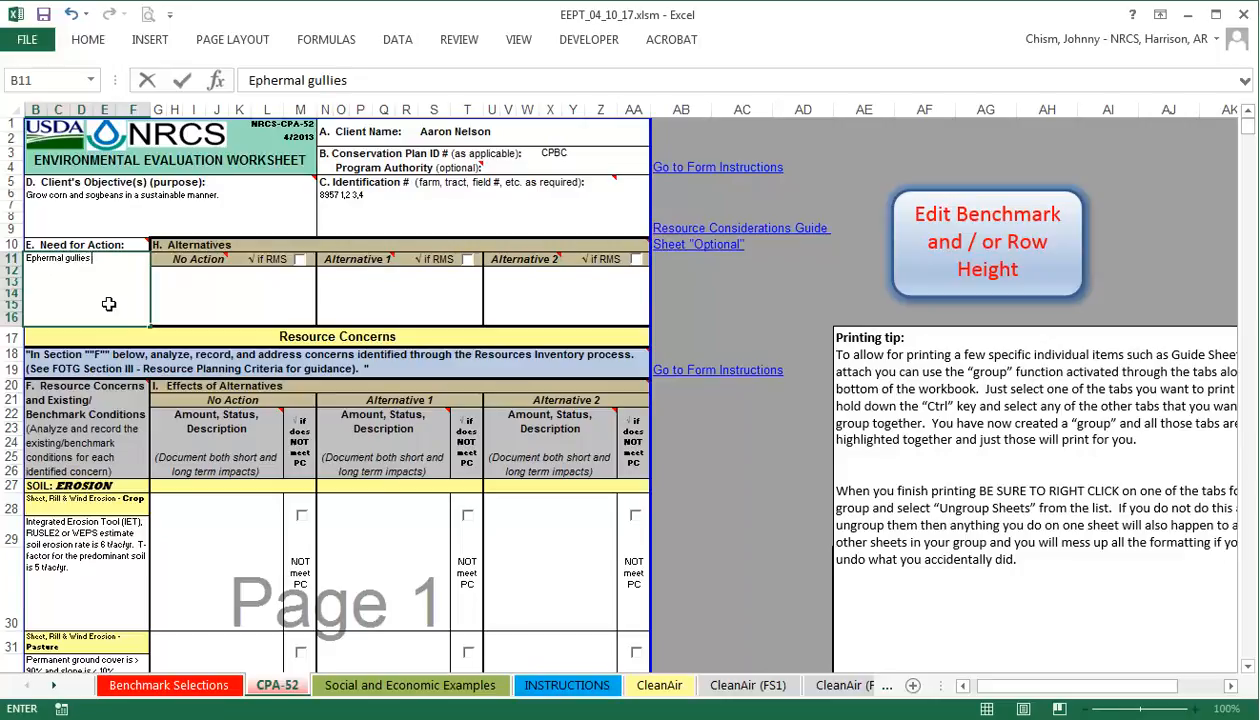
{"action": "type", "text": " are pres"}
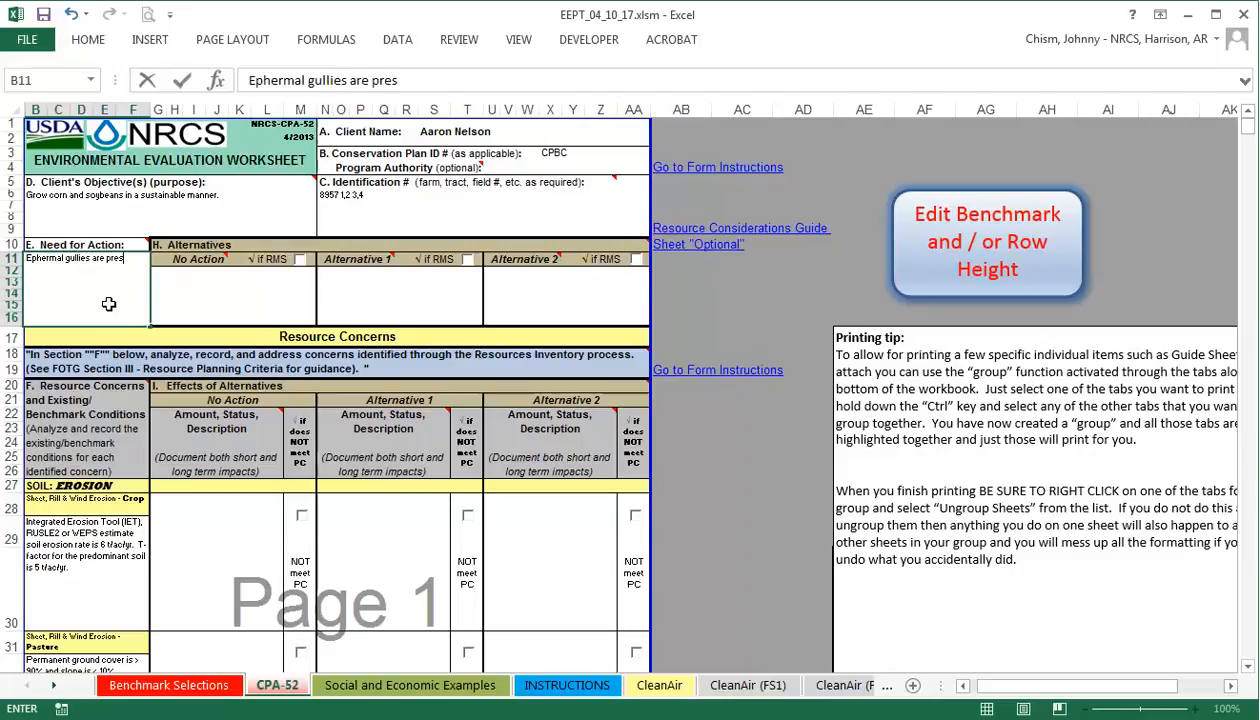
{"action": "type", "text": "ent in f"}
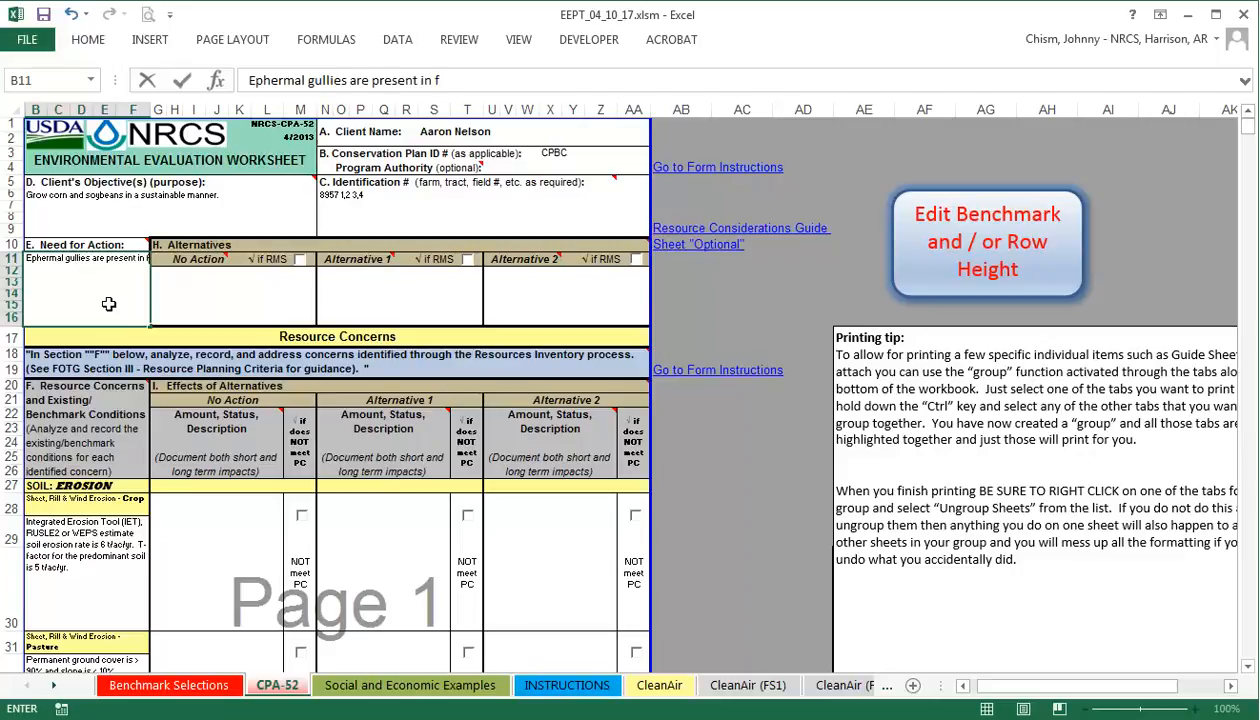
{"action": "type", "text": "ield 1"}
{"action": "key", "text": "Return"}
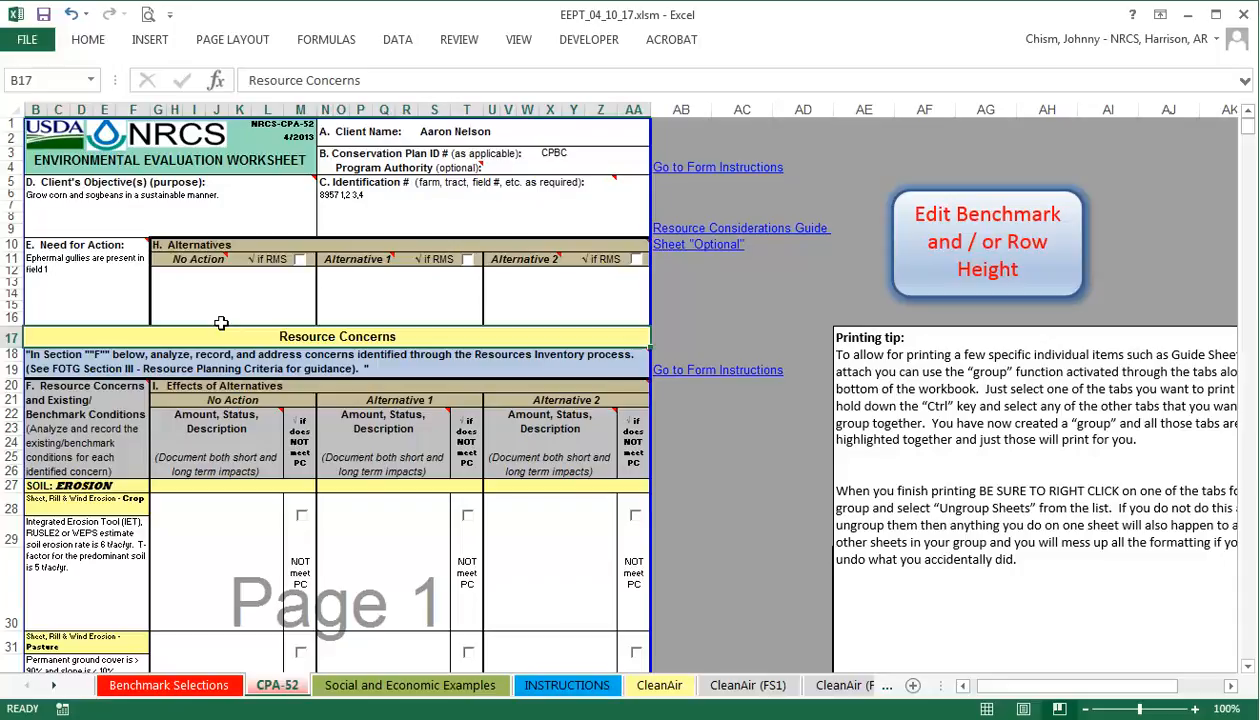
Scroll from B29 down to the Human economic and social section and select B515.
{"action": "left_click", "coordinate": [122, 588]}
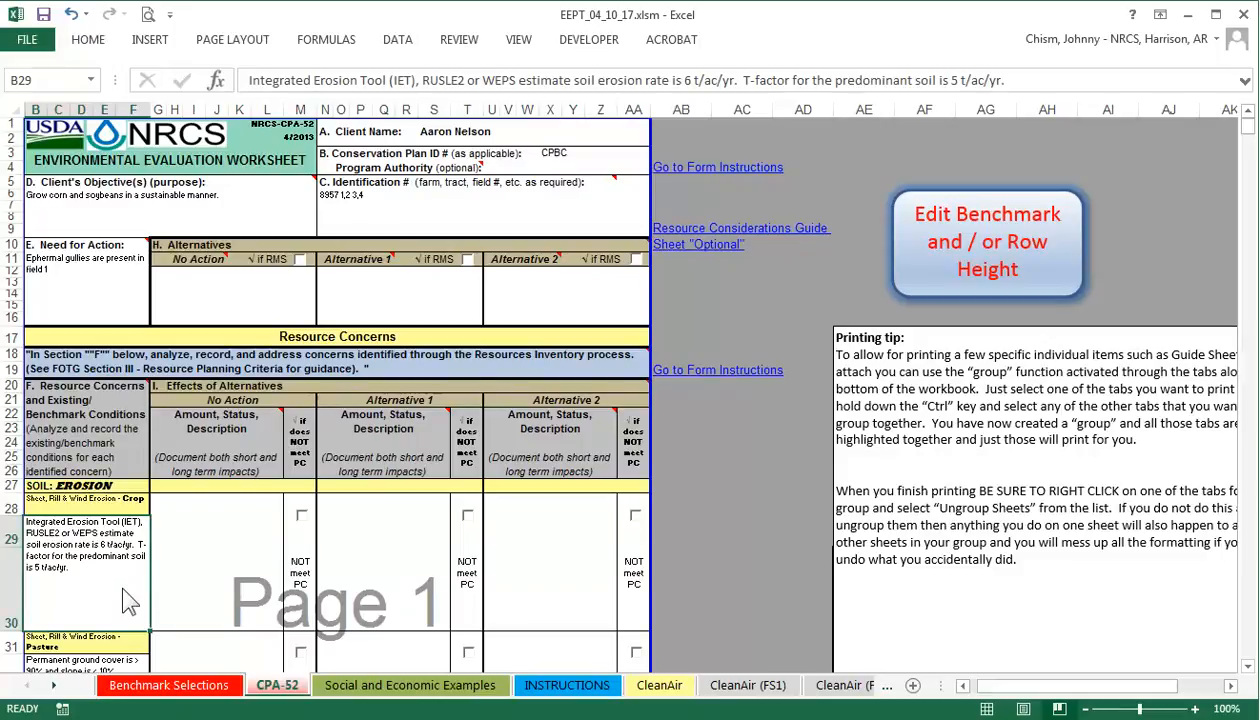
{"action": "left_click_drag", "start_coordinate": [1249, 128], "coordinate": [1250, 150]}
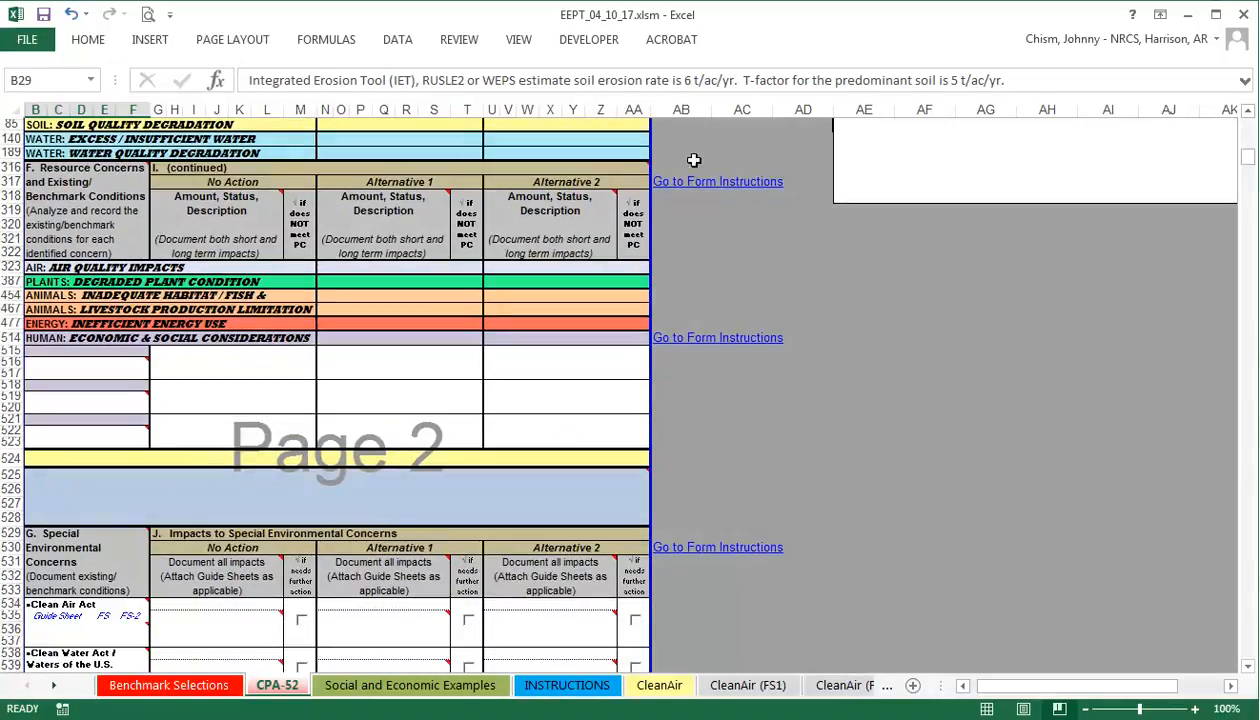
{"action": "left_click", "coordinate": [140, 356]}
Set B515's concern to Land Use with the note 'Fields 1,2, and 4 are cropland'.
{"action": "left_click", "coordinate": [157, 357]}
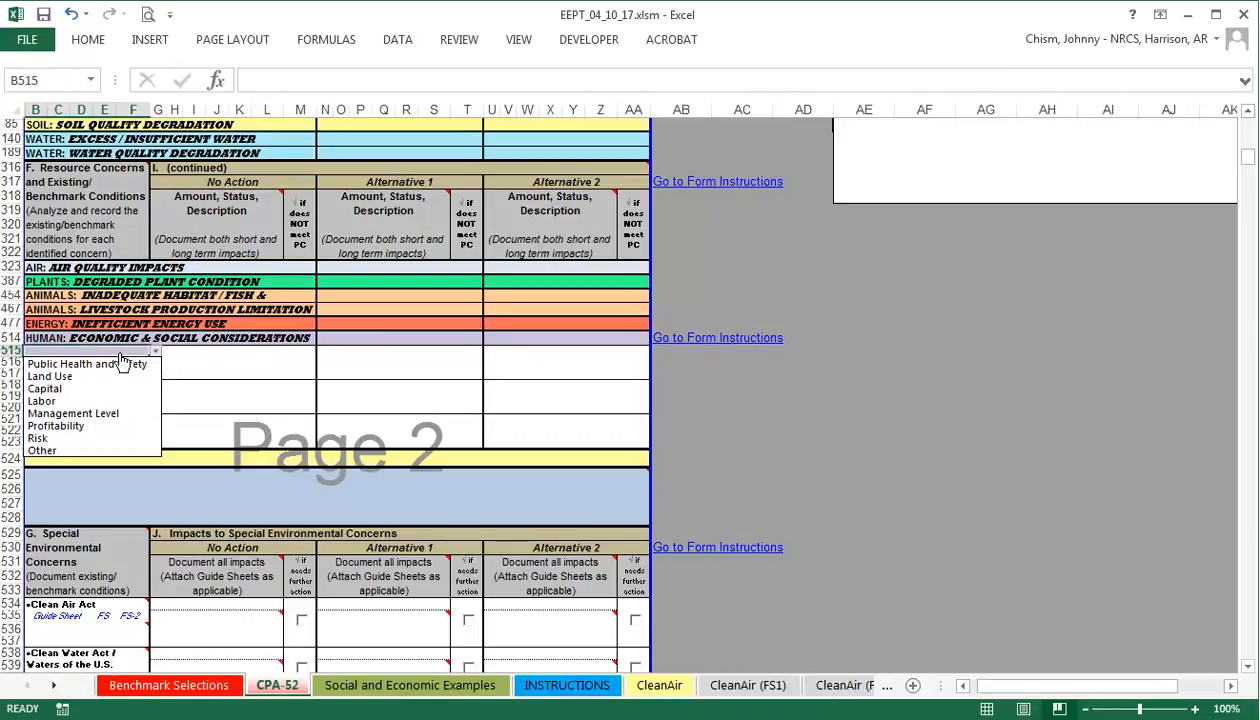
{"action": "left_click", "coordinate": [85, 372]}
{"action": "left_click", "coordinate": [67, 374]}
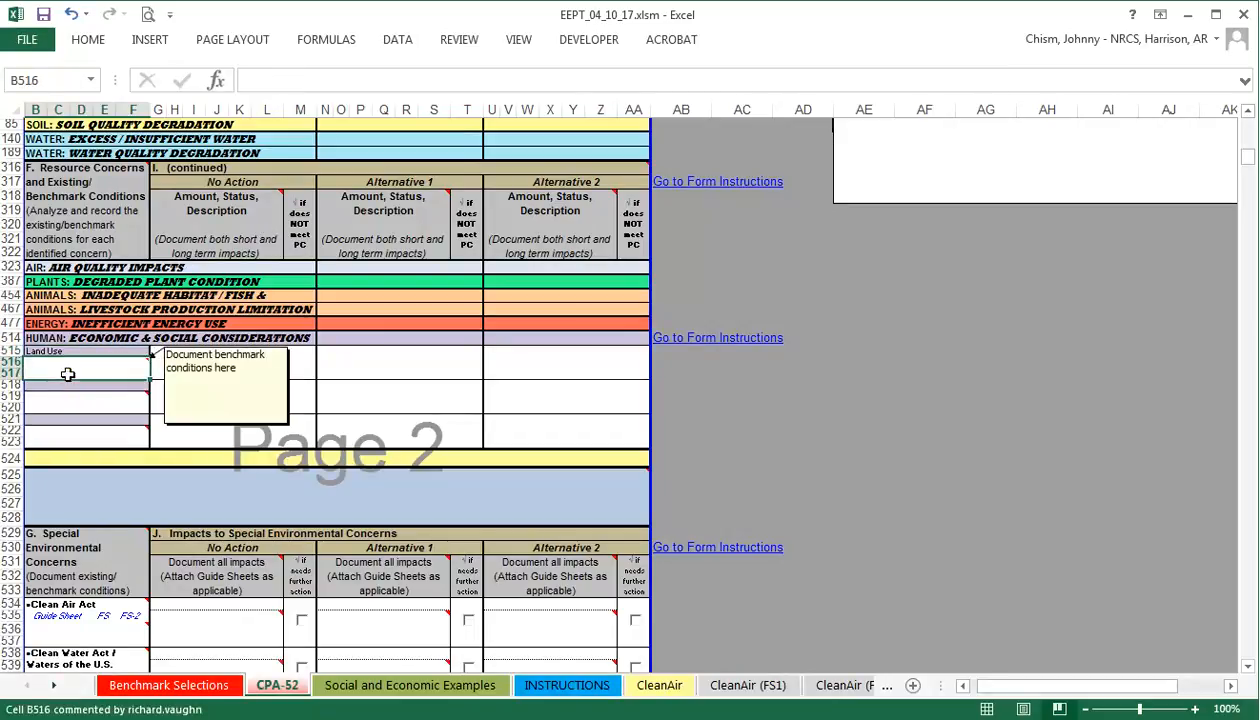
{"action": "type", "text": "Fiel"}
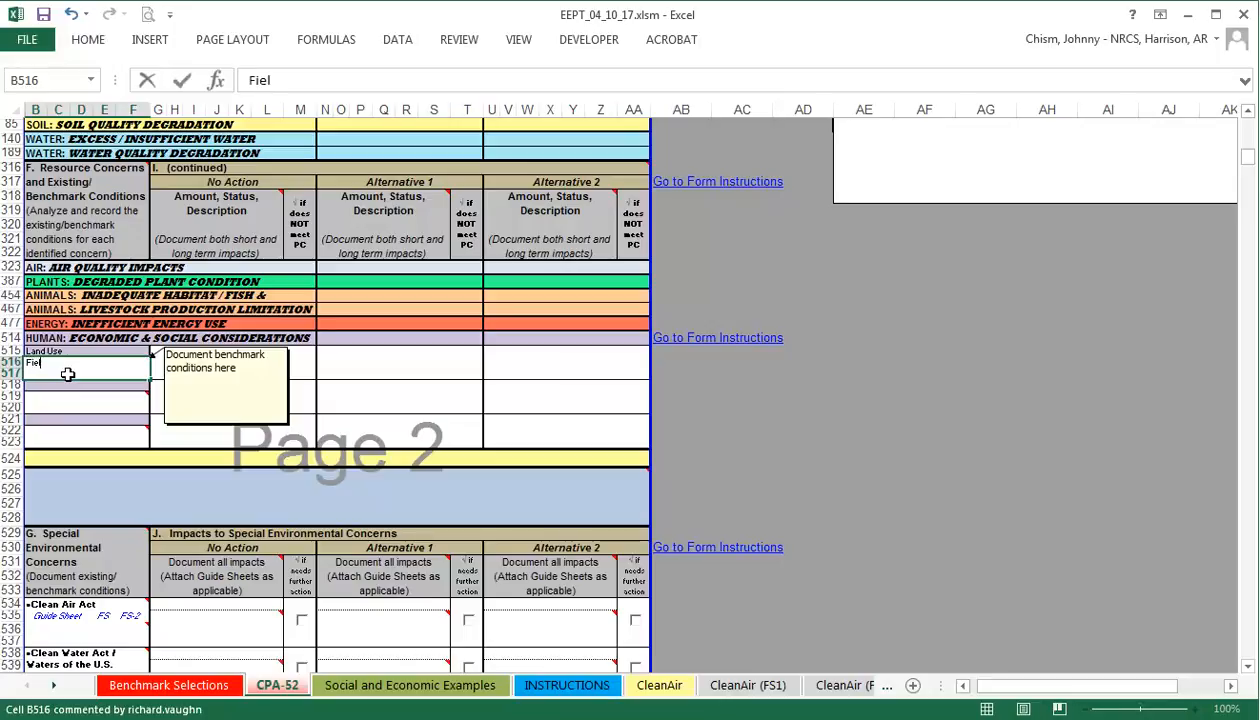
{"action": "type", "text": "ds 1,2, and 4"}
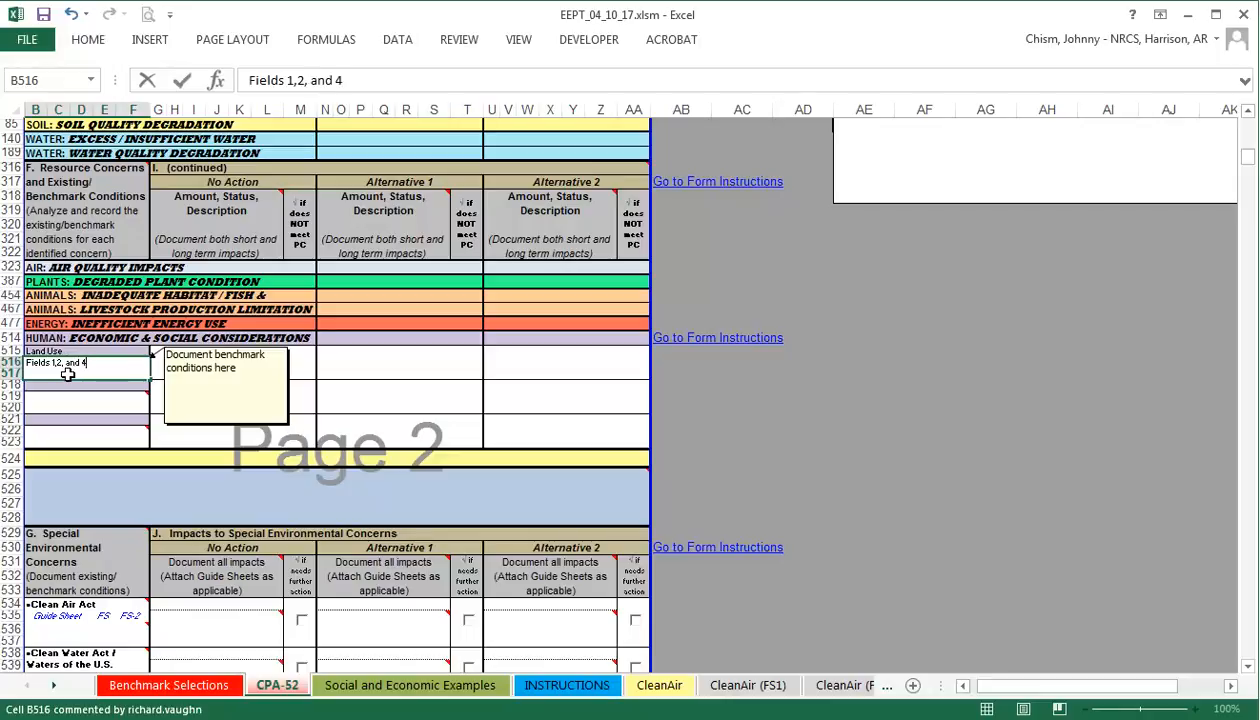
{"action": "type", "text": " are cropland"}
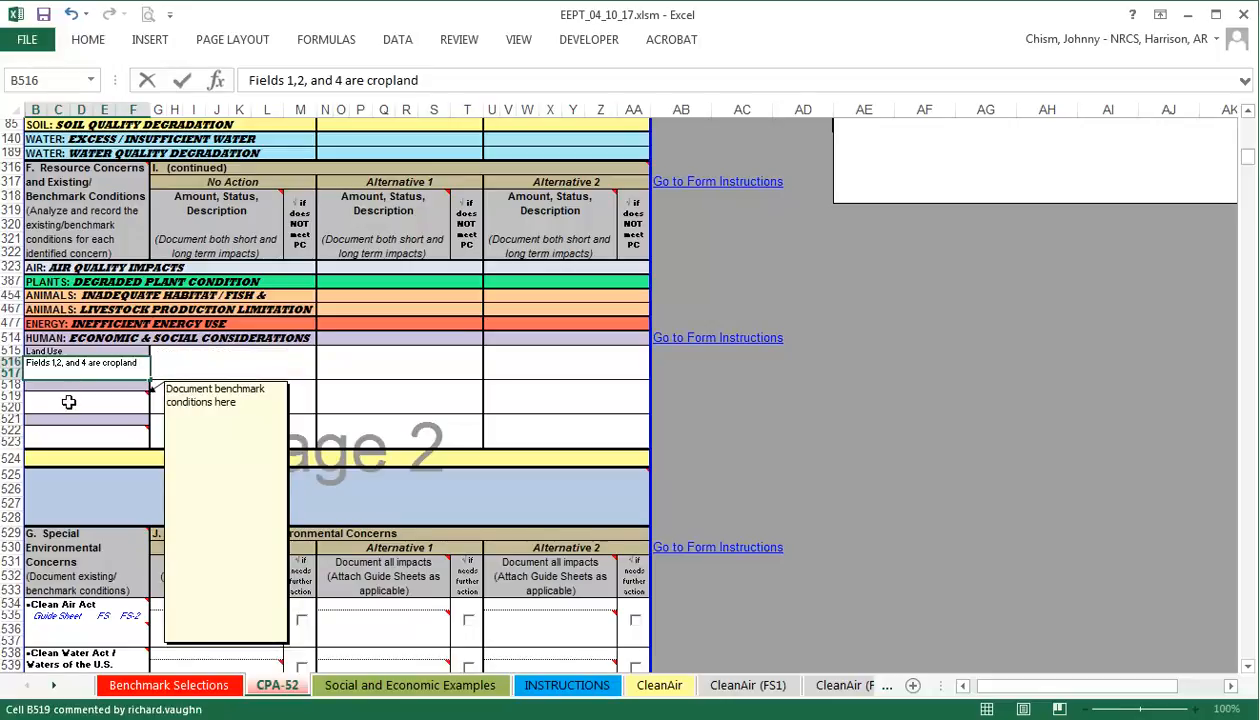
{"action": "left_click", "coordinate": [70, 398]}
Set B518's concern to Labor with the note 'Client provide all labor'.
{"action": "left_click", "coordinate": [135, 383]}
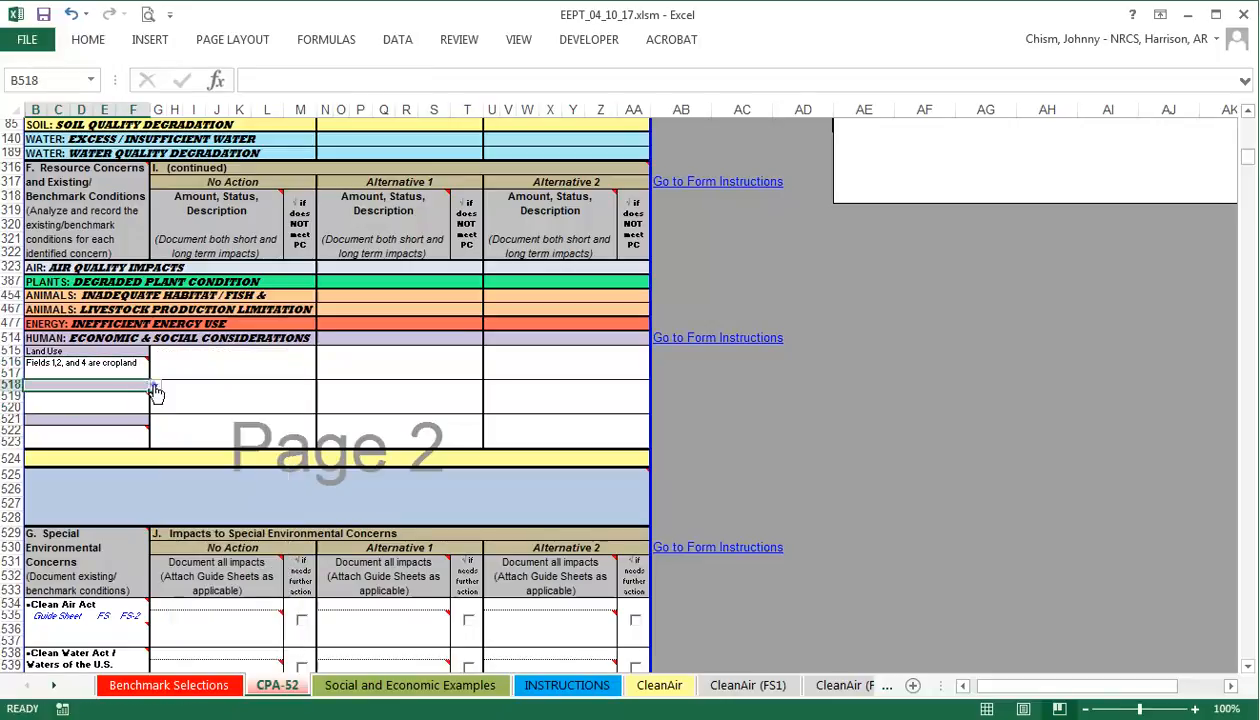
{"action": "left_click", "coordinate": [155, 385]}
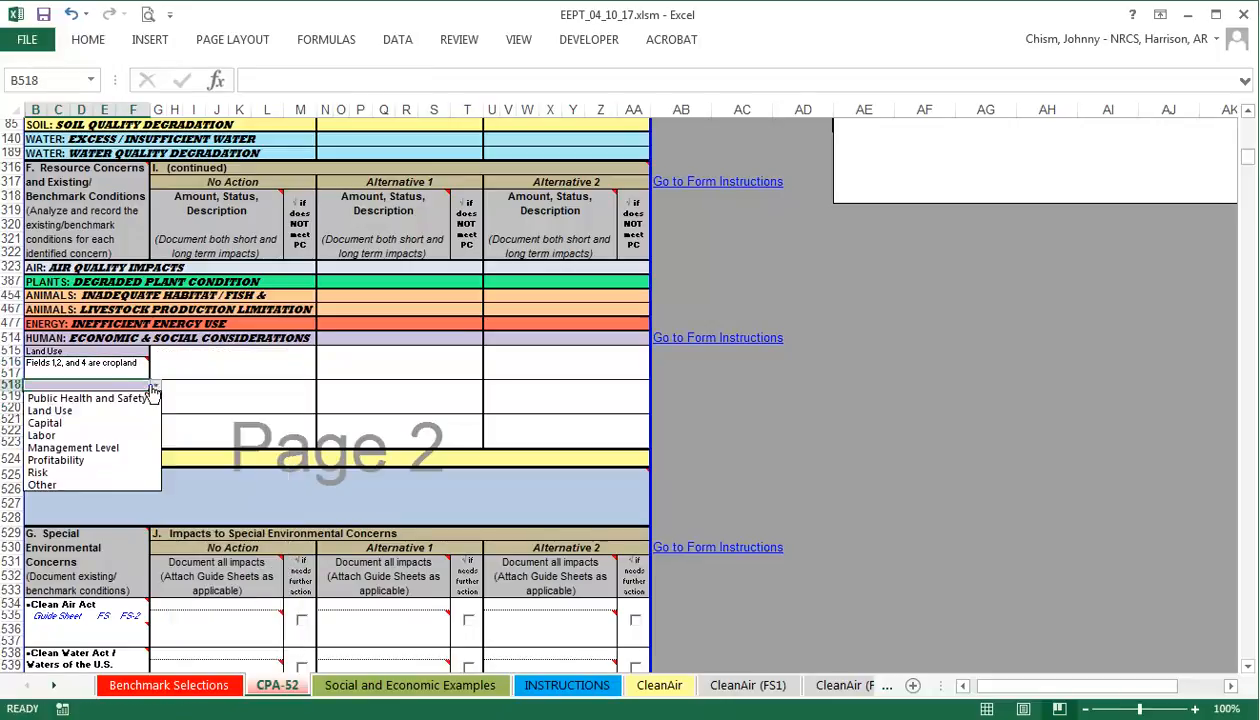
{"action": "left_click", "coordinate": [86, 436]}
{"action": "left_click", "coordinate": [63, 401]}
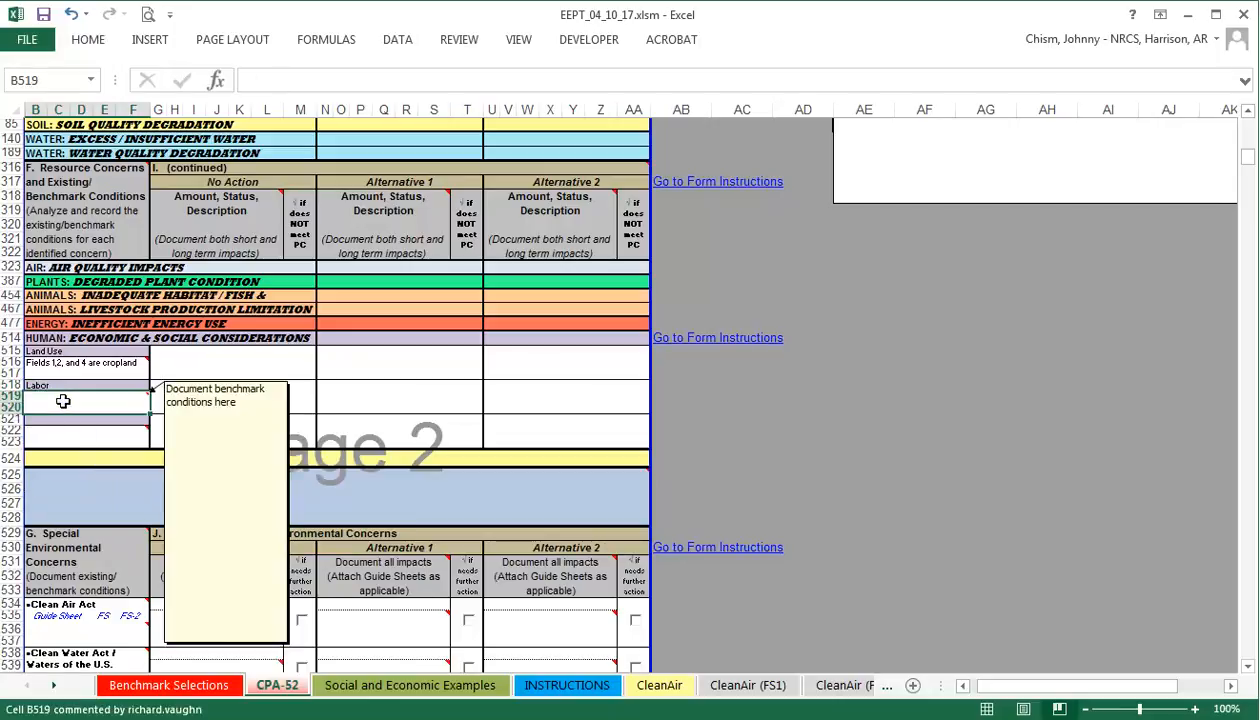
{"action": "type", "text": "Client is interested in energy savings and an energy audit HAS NOT been completed OR the client objectives HAVE NOT been met by existing conservation practices."}
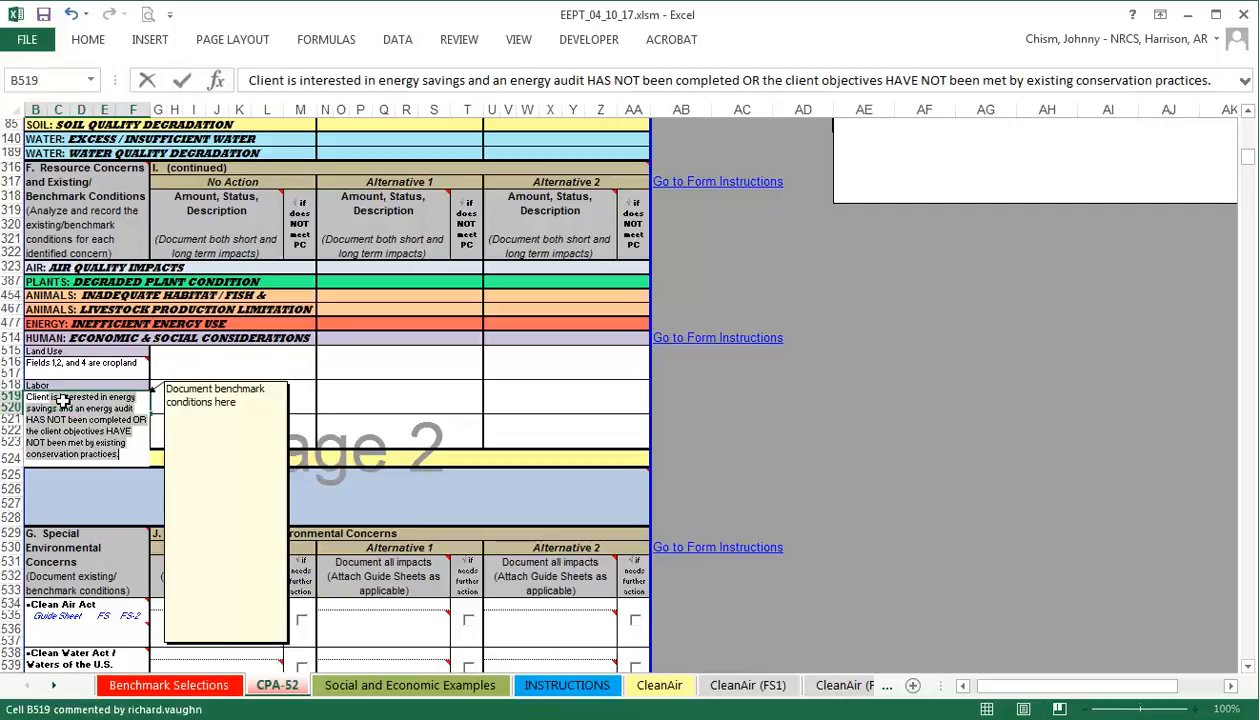
{"action": "type", "text": "provide al"}
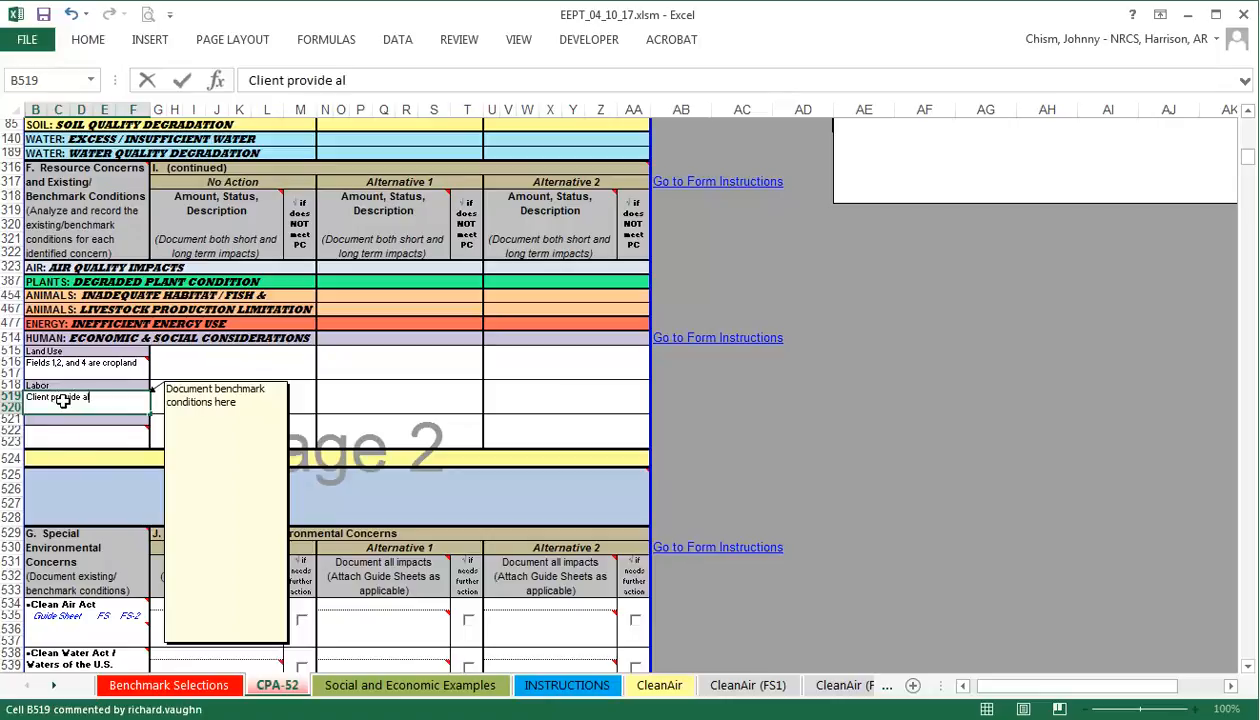
{"action": "type", "text": "l labor"}
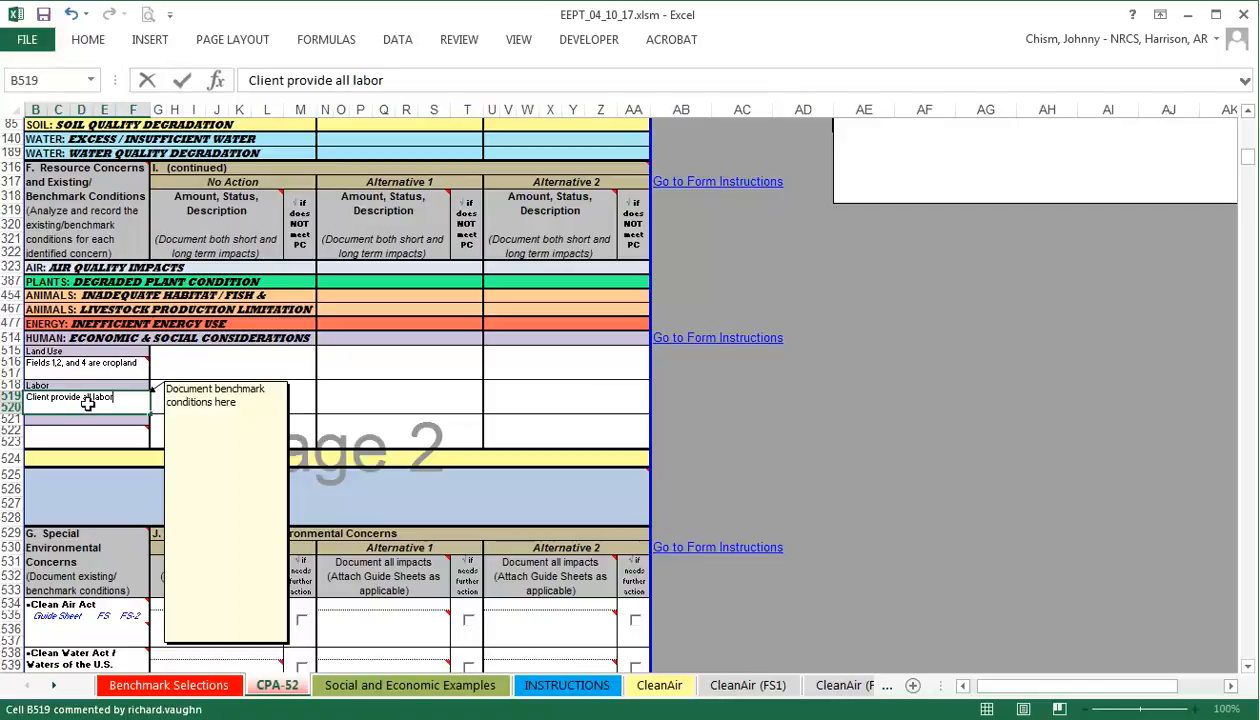
{"action": "left_click", "coordinate": [102, 429]}
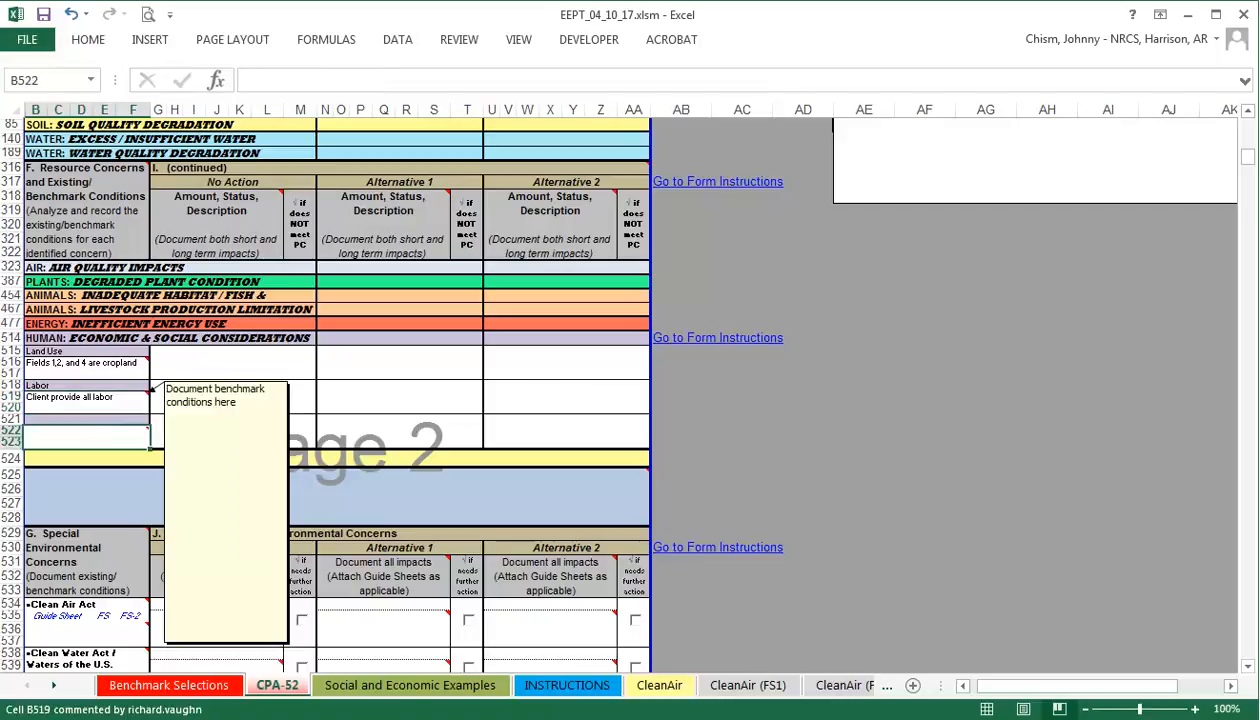
Go from cell B536 under Clean Air Act to the CleanAir evaluation guide sheet.
{"action": "left_click", "coordinate": [135, 412]}
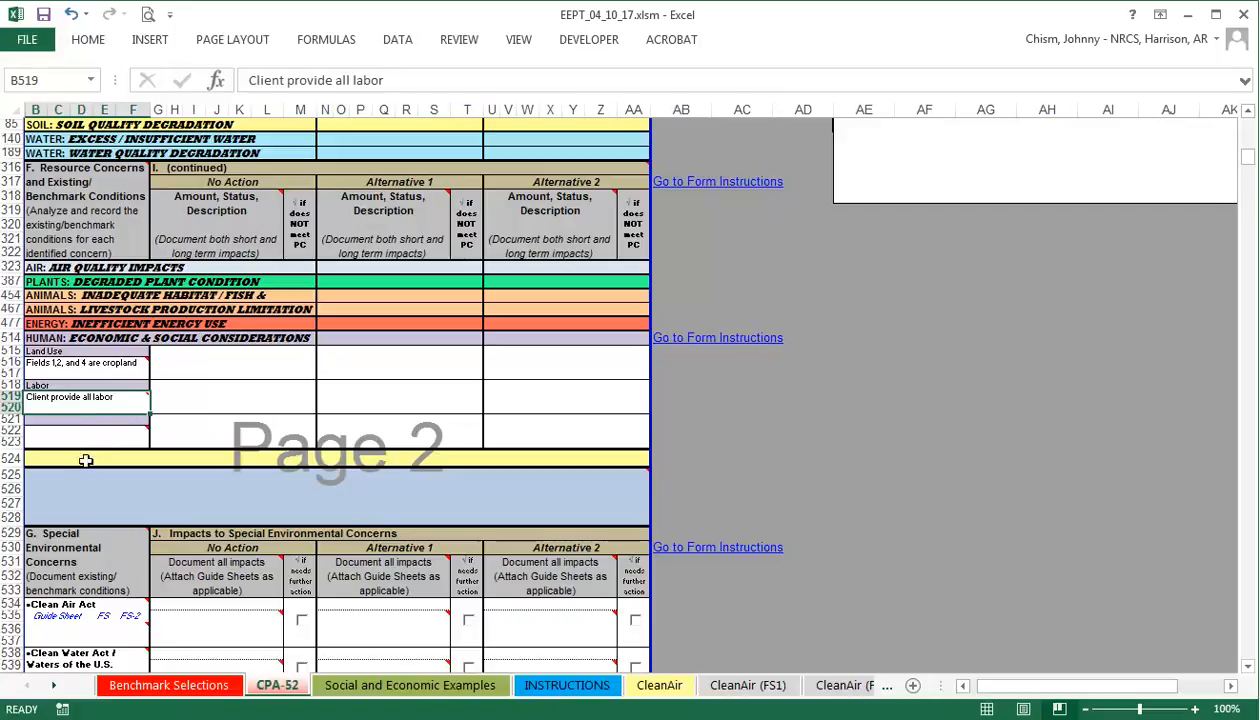
{"action": "left_click", "coordinate": [67, 636]}
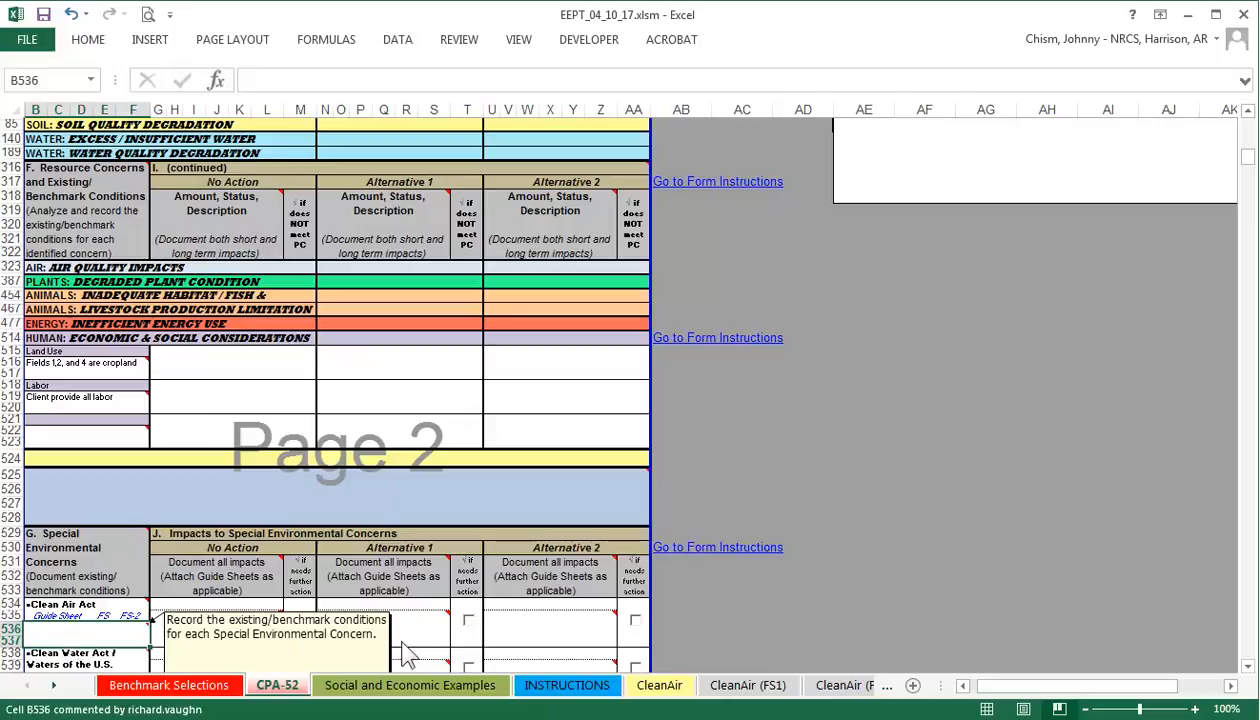
{"action": "left_click", "coordinate": [670, 690]}
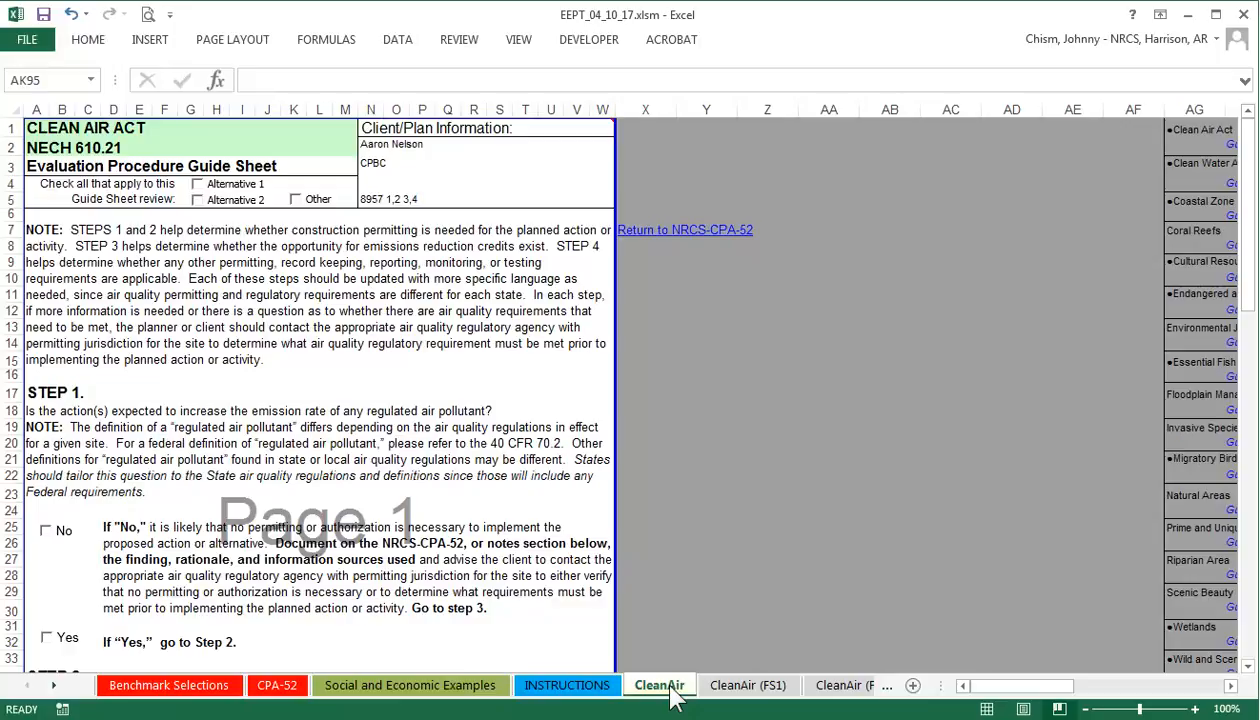
Return to the CPA-52 worksheet before copying the Clean Air Act benchmark statement.
{"action": "left_click", "coordinate": [283, 690]}
{"action": "mouse_move", "coordinate": [95, 646]}
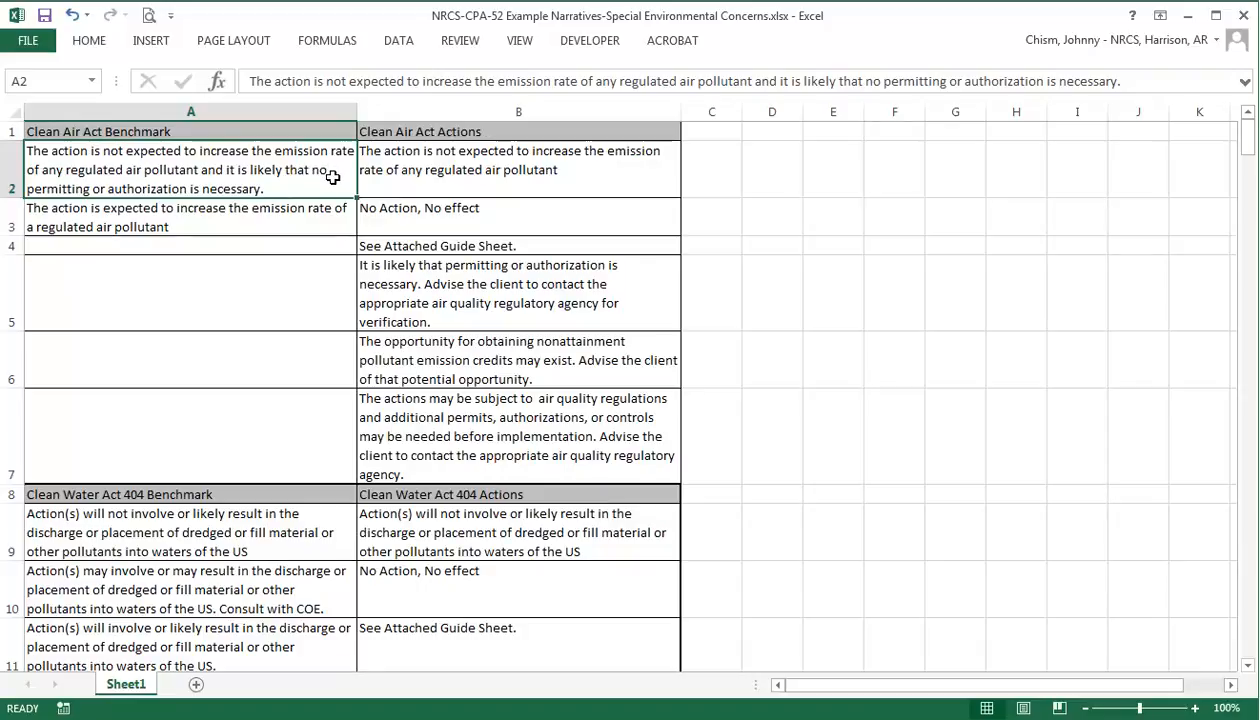
Paste the first Clean Air Act benchmark statement into cell B536 of the CPA-52 sheet.
{"action": "key", "text": "ctrl+c"}
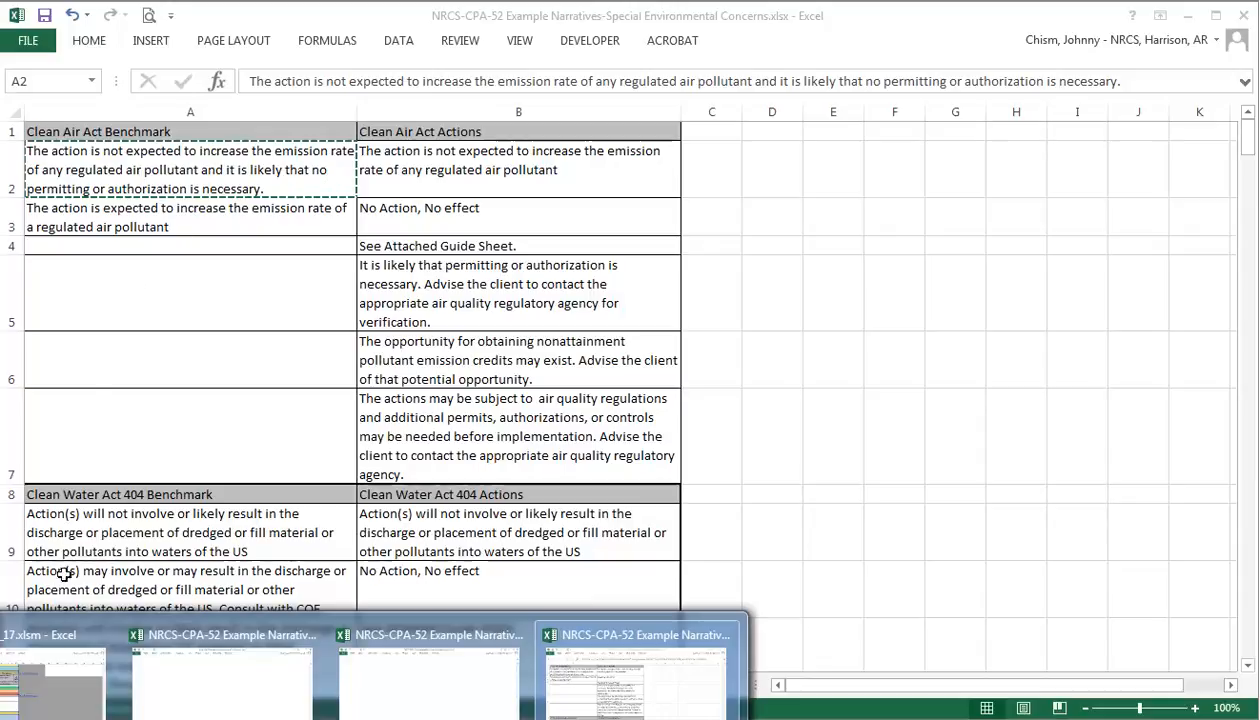
{"action": "left_click", "coordinate": [62, 630]}
{"action": "right_click", "coordinate": [62, 630]}
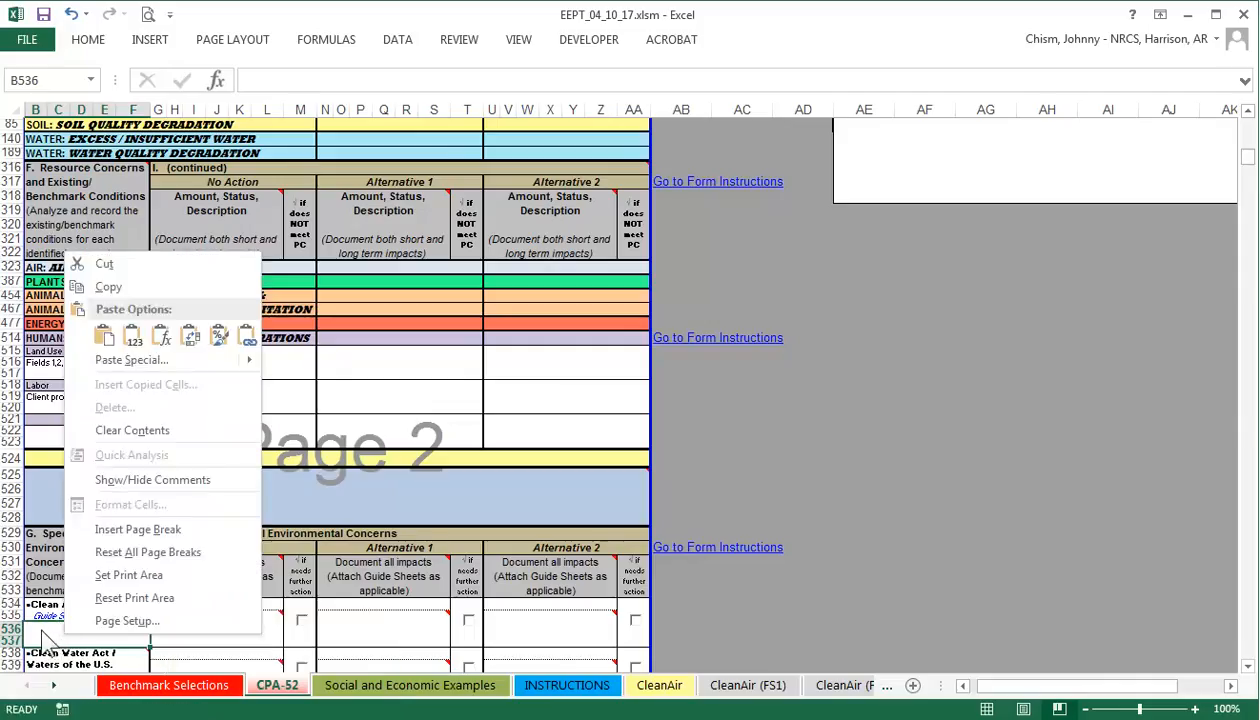
{"action": "left_click", "coordinate": [40, 623]}
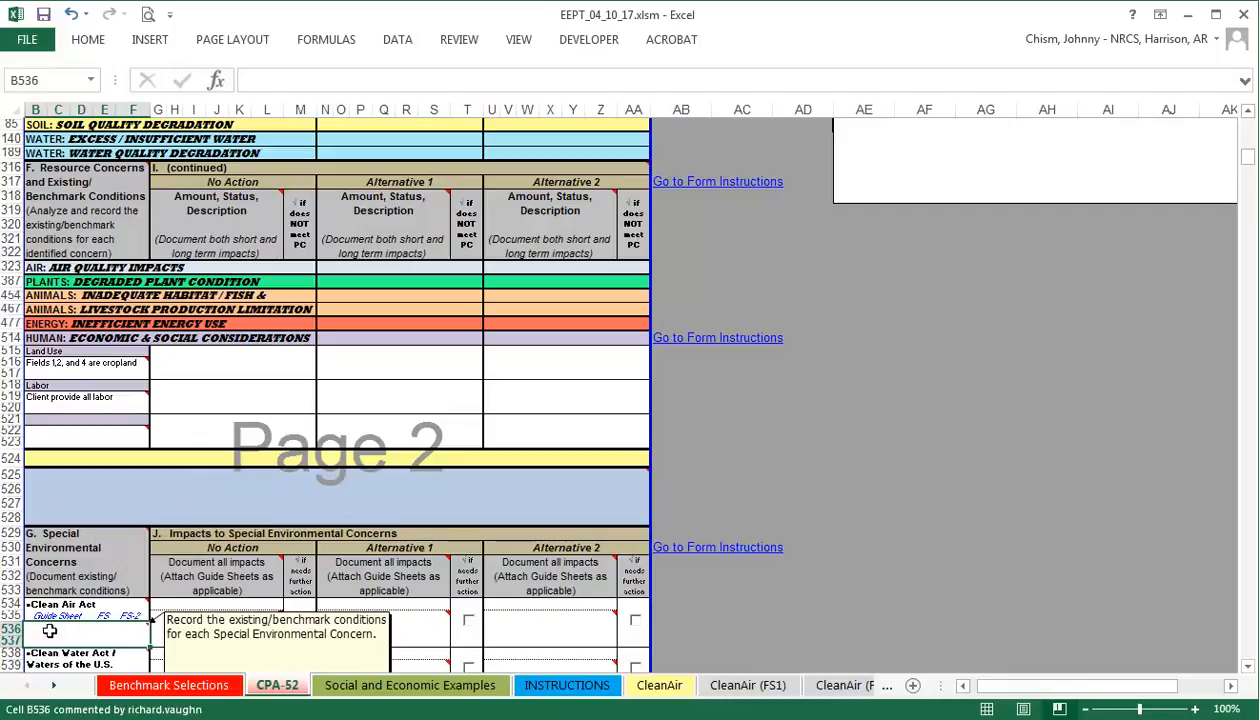
{"action": "key", "text": "ctrl+v"}
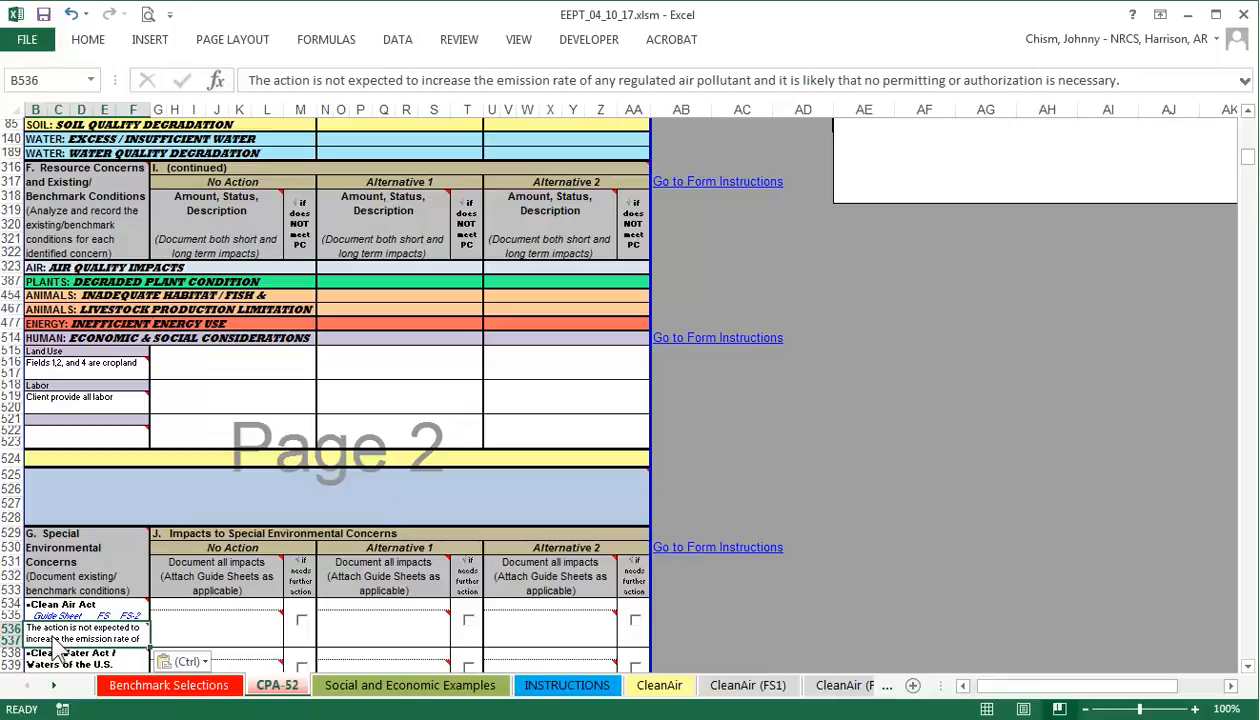
Enable benchmark and row-height editing, then enlarge Clean Air Act row 536 so its note fits.
{"action": "left_click_drag", "start_coordinate": [1247, 157], "coordinate": [1253, 143]}
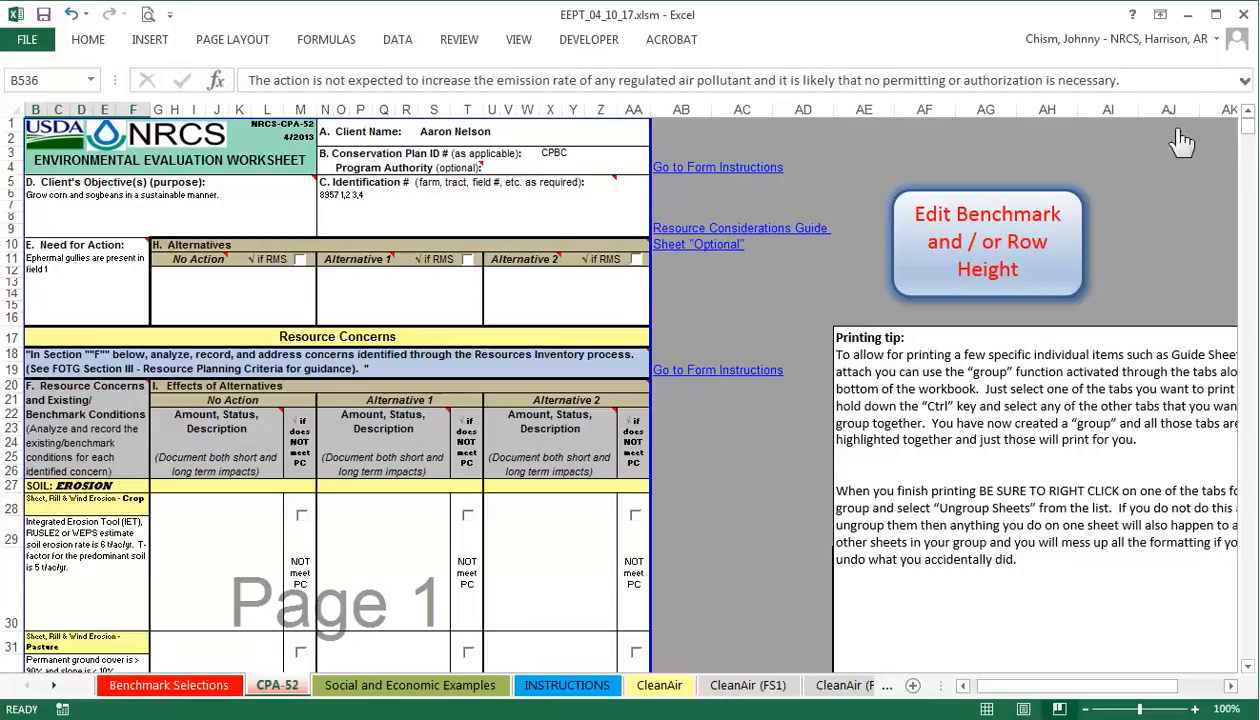
{"action": "left_click", "coordinate": [988, 255]}
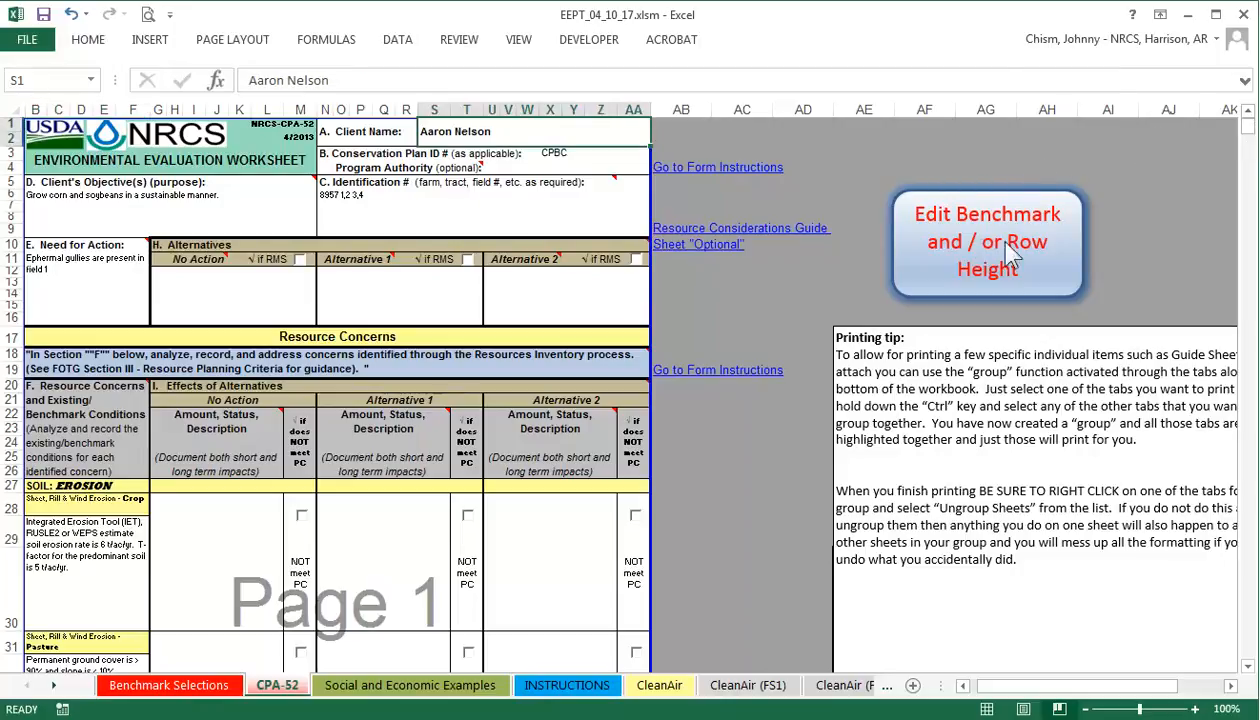
{"action": "left_click_drag", "start_coordinate": [1248, 126], "coordinate": [1249, 175]}
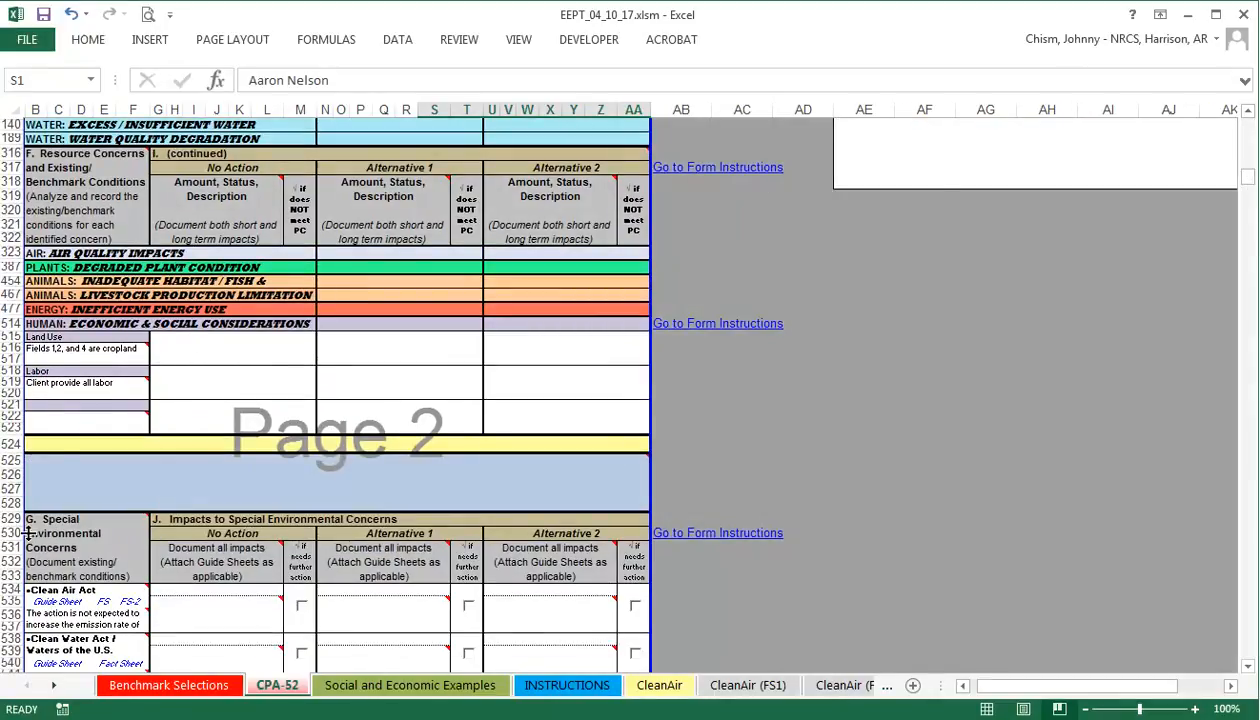
{"action": "left_click_drag", "start_coordinate": [14, 631], "coordinate": [19, 667]}
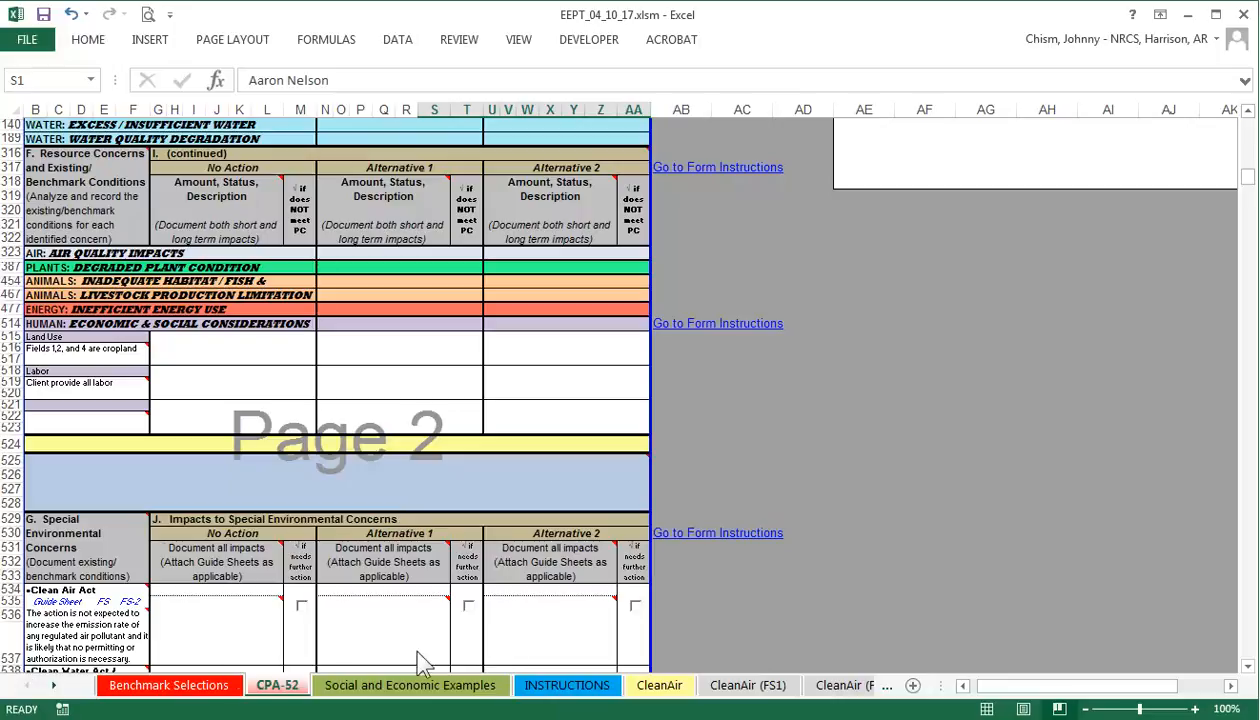
{"action": "left_click_drag", "start_coordinate": [1248, 177], "coordinate": [1249, 127]}
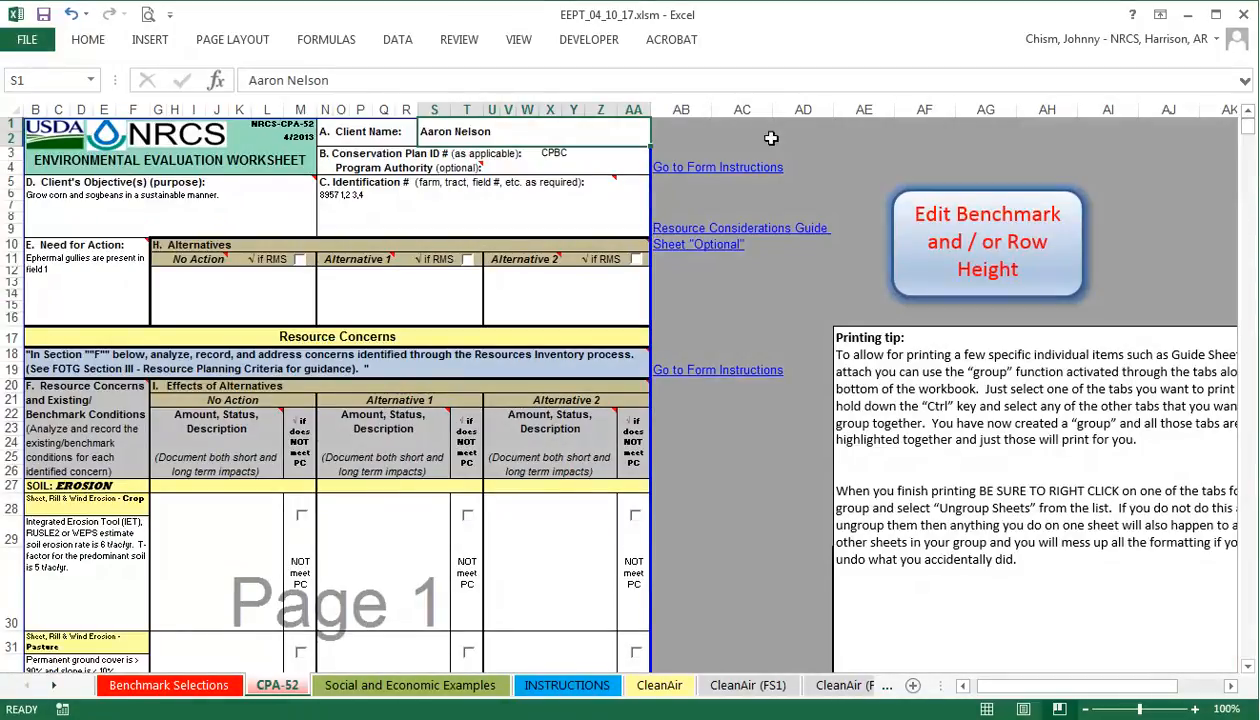
{"action": "left_click", "coordinate": [214, 293]}
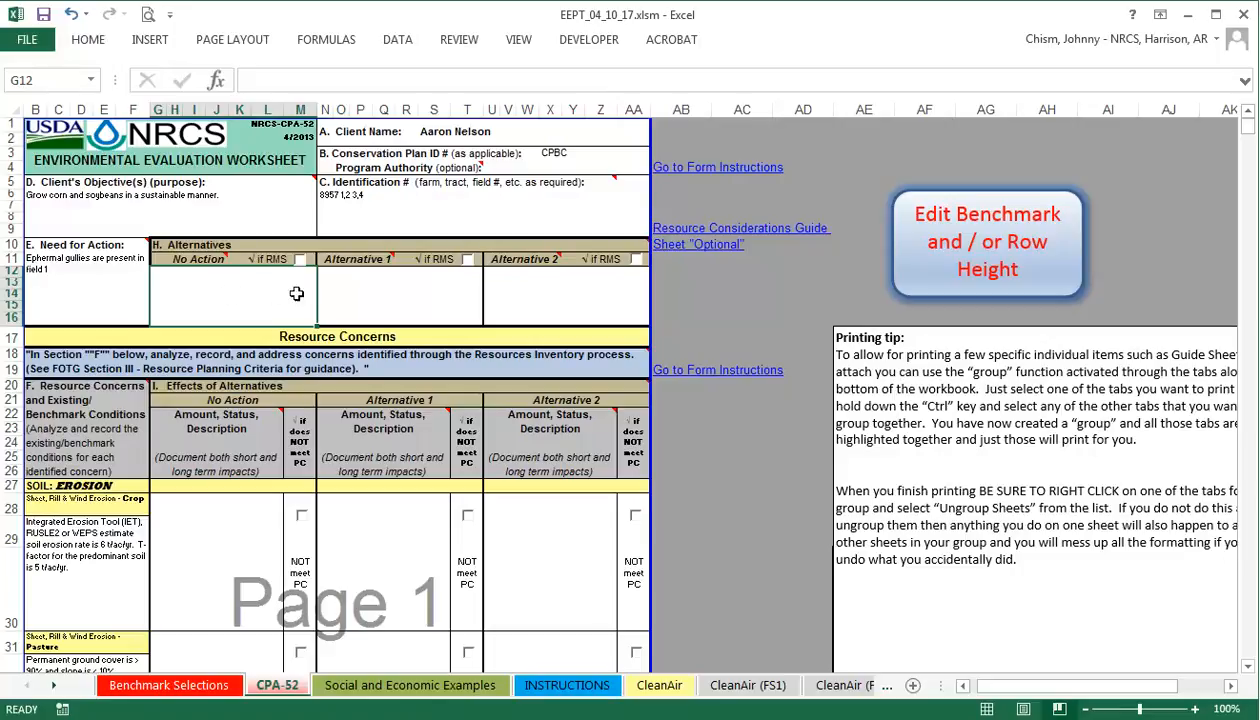
Describe Alternative 1 as 'Implement the following practices 340, 345, 590, 595' and mark it RMS.
{"action": "left_click", "coordinate": [393, 297]}
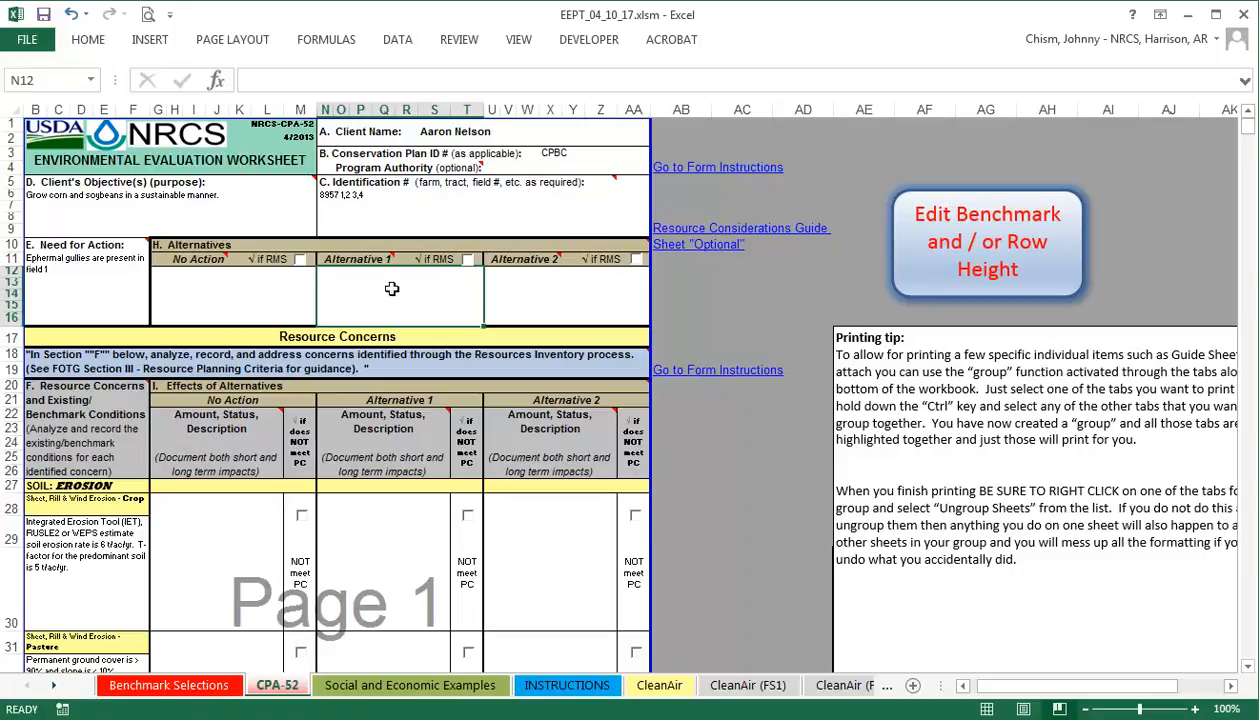
{"action": "type", "text": "I"}
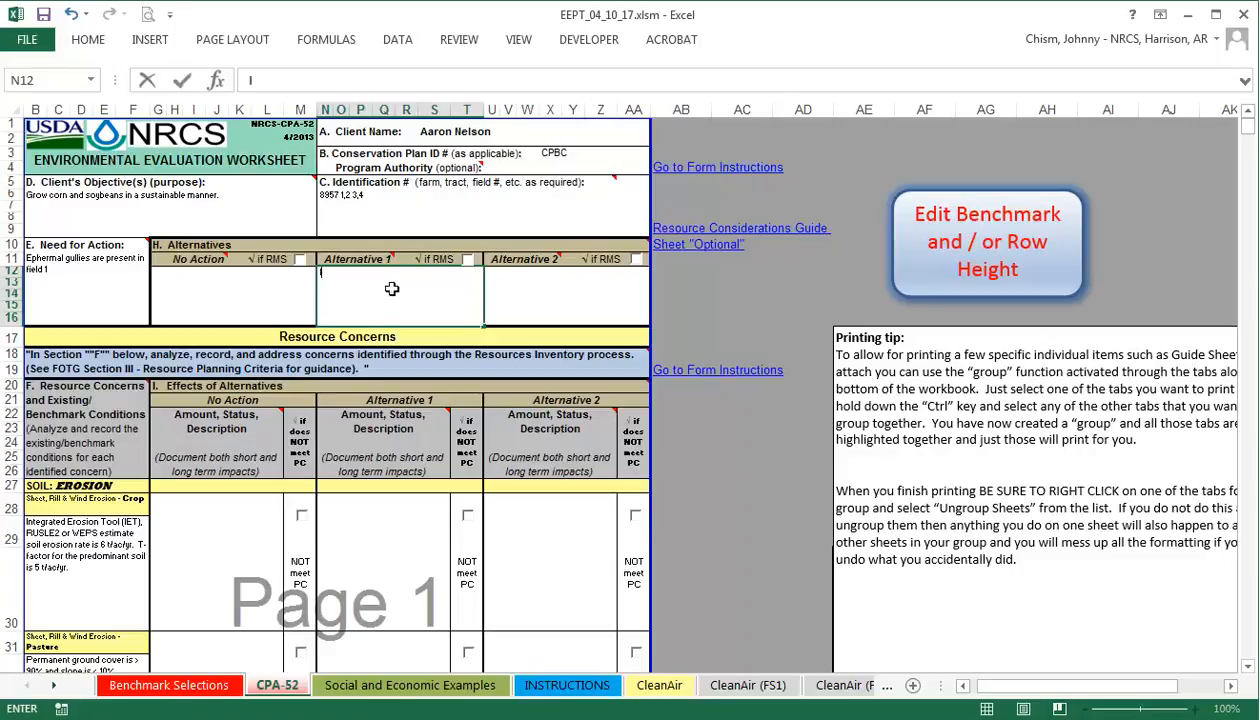
{"action": "type", "text": "mplement"}
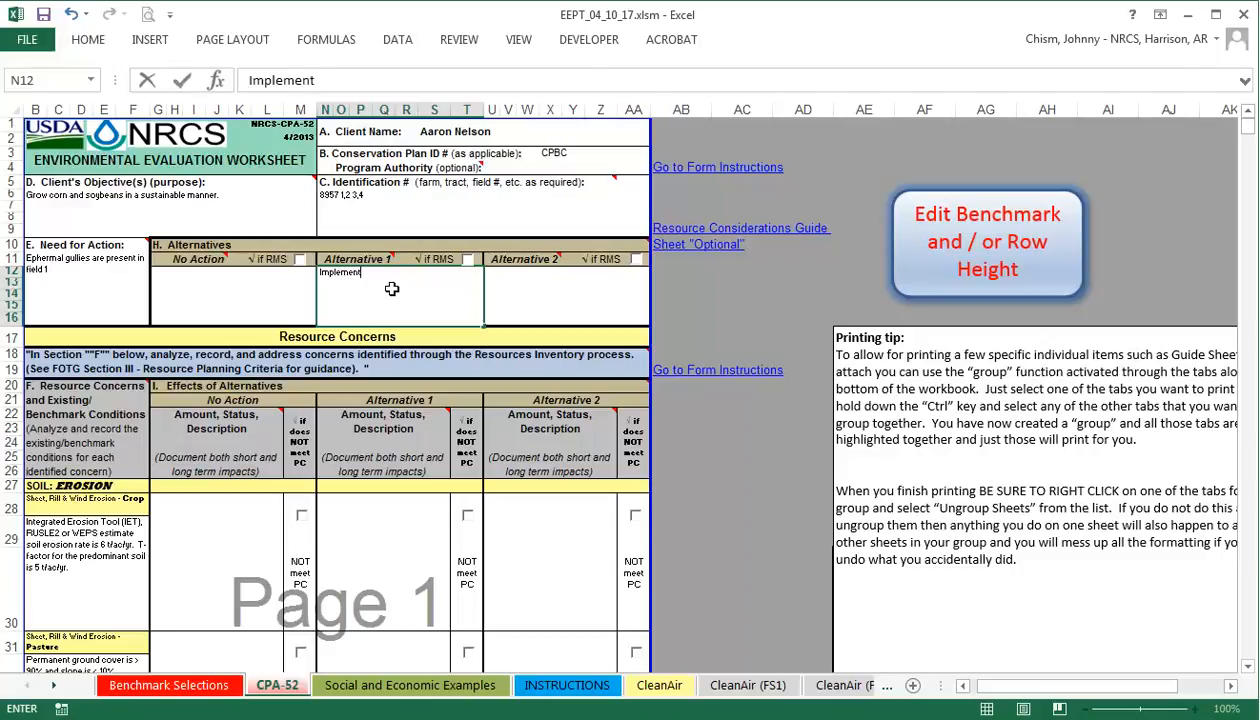
{"action": "type", "text": " the following"}
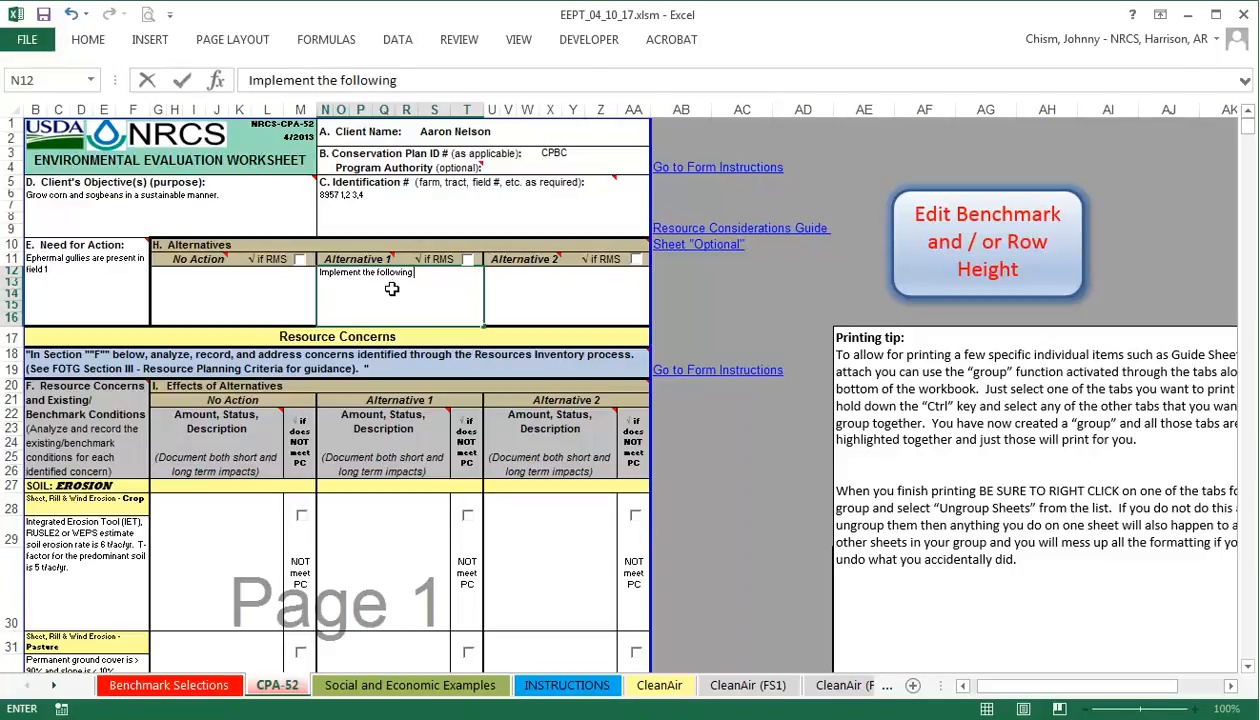
{"action": "type", "text": " practices 34"}
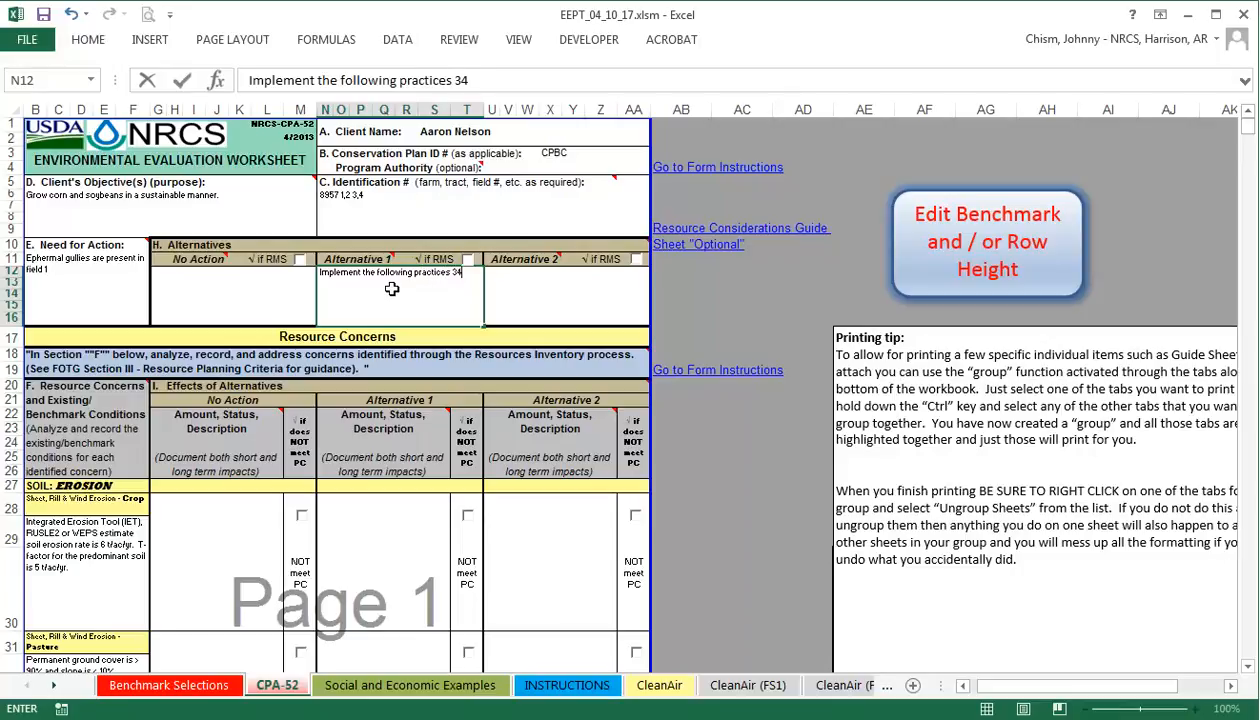
{"action": "type", "text": "0, 345, 590,"}
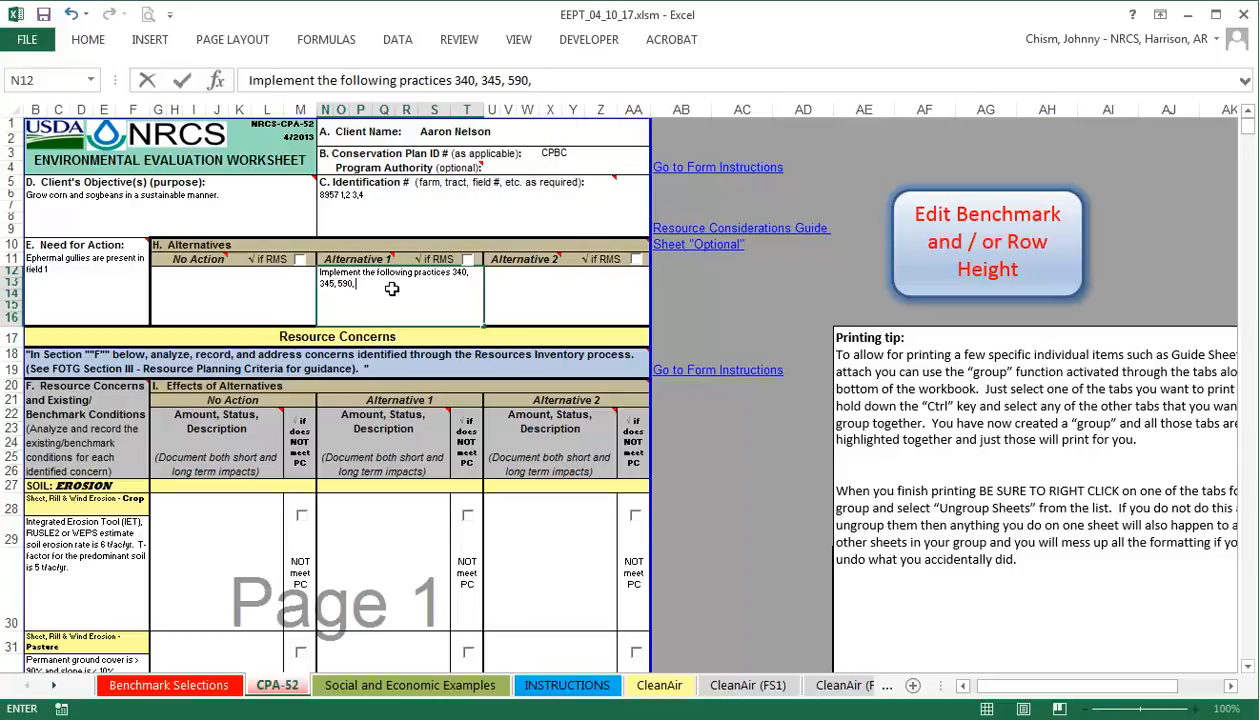
{"action": "type", "text": " 595"}
{"action": "left_click", "coordinate": [470, 264]}
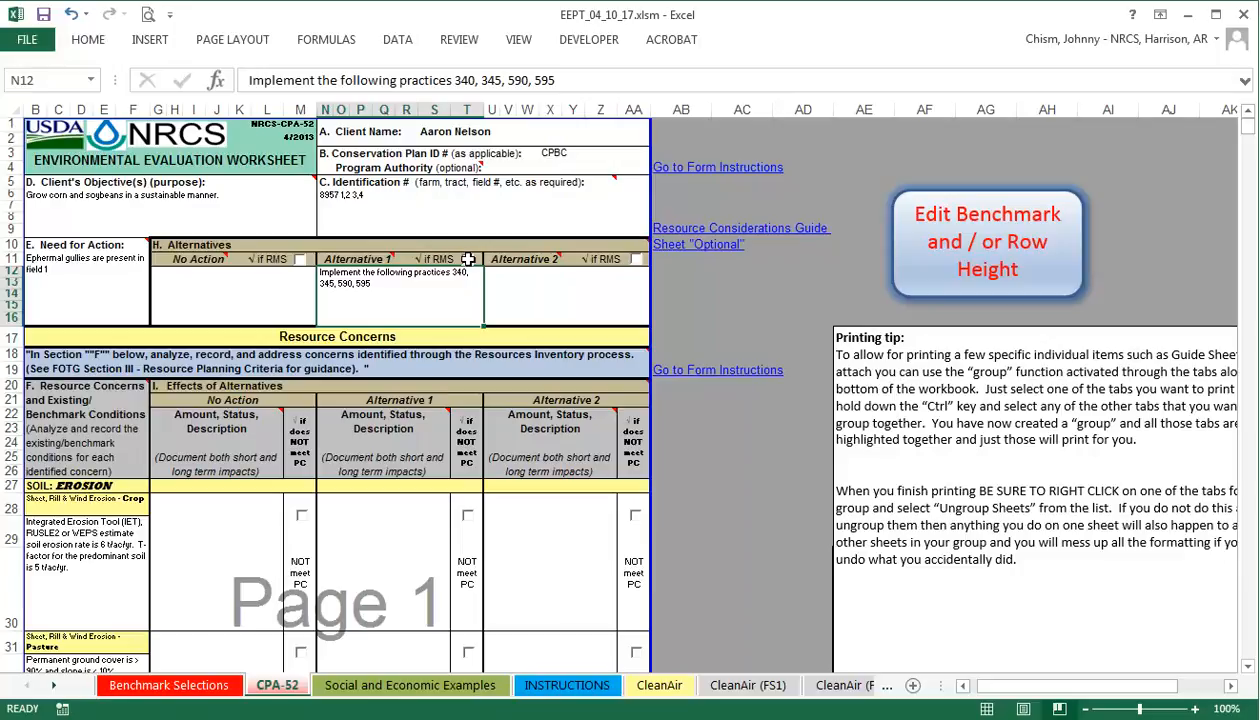
{"action": "left_click", "coordinate": [467, 259]}
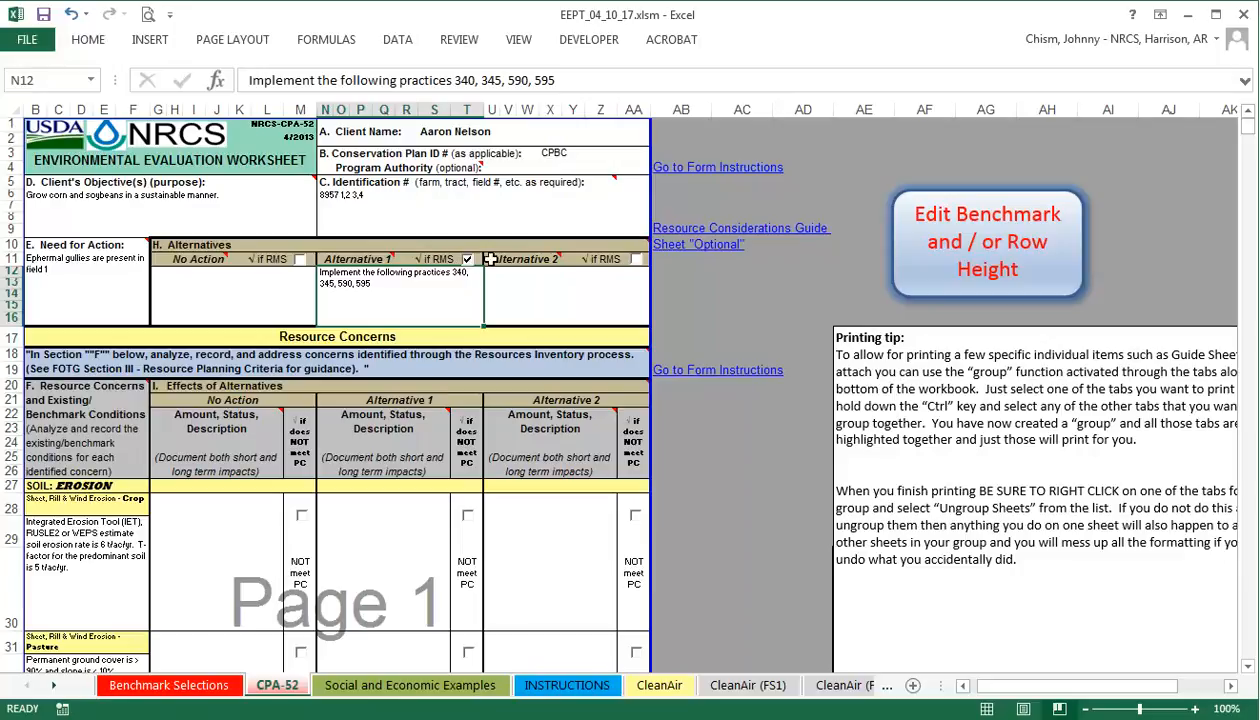
Describe Alternative 2 as 'Implement the following practices 340, 345'.
{"action": "left_click", "coordinate": [541, 288]}
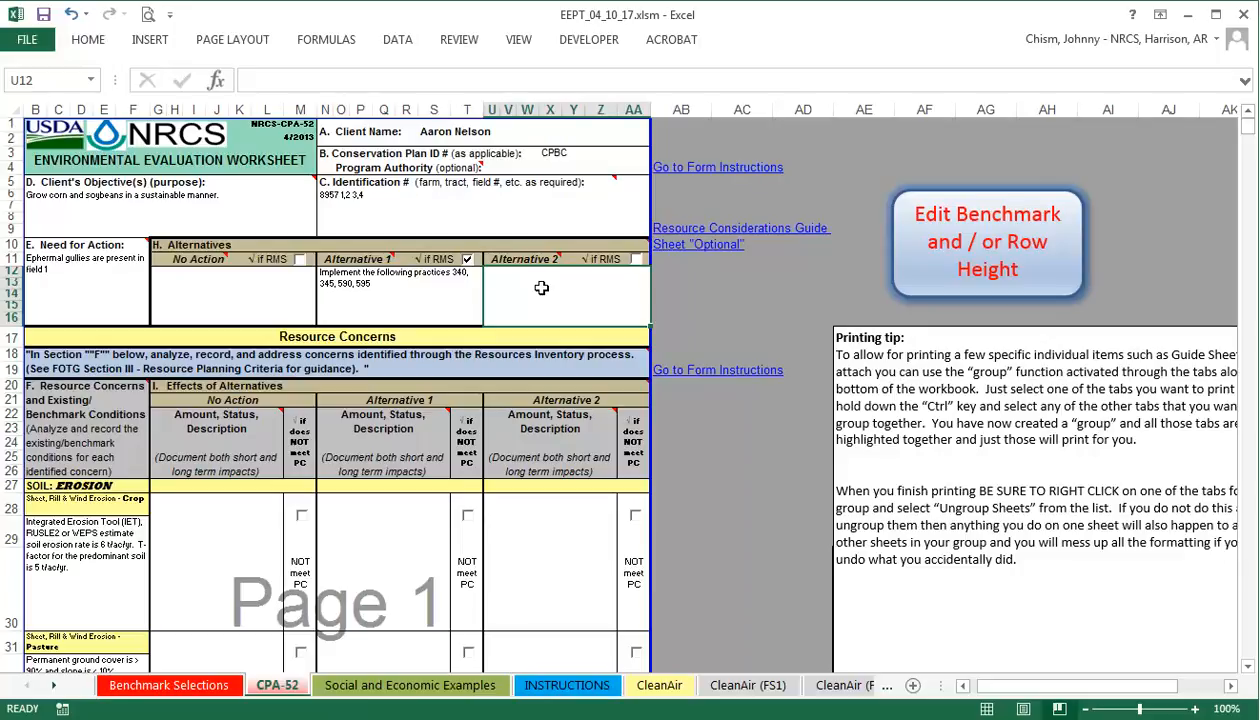
{"action": "type", "text": "Implement the"}
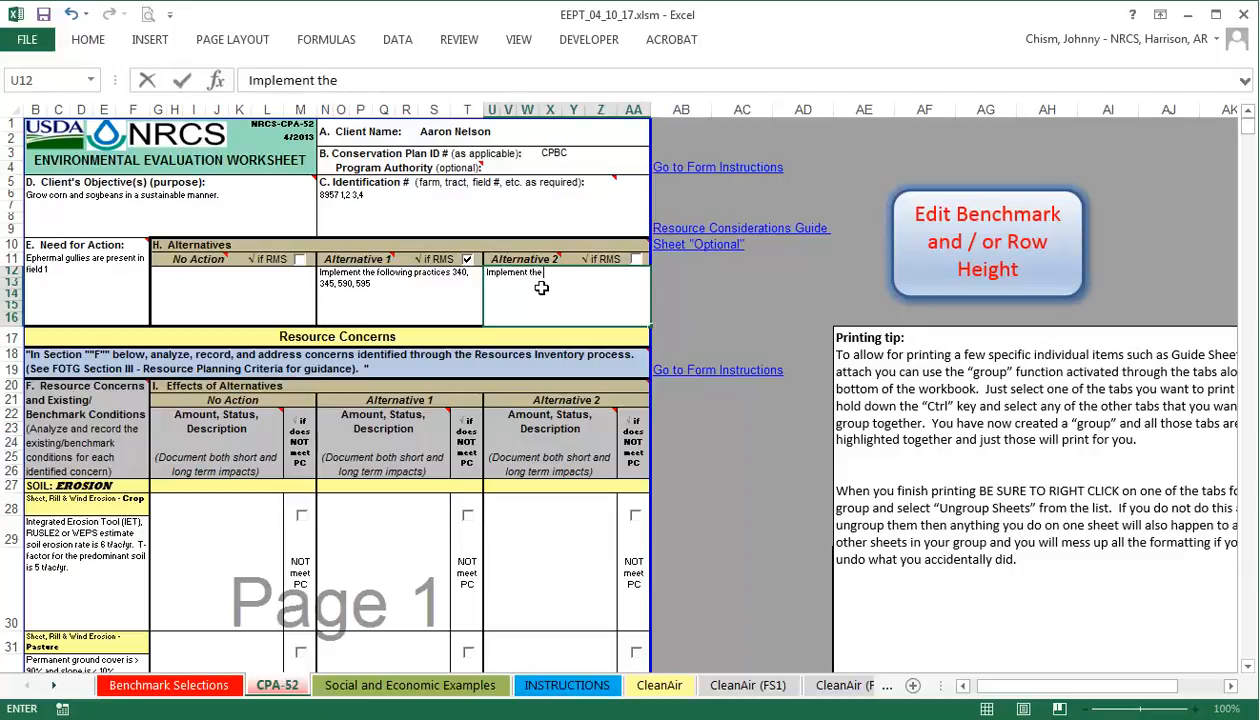
{"action": "type", "text": " following p"}
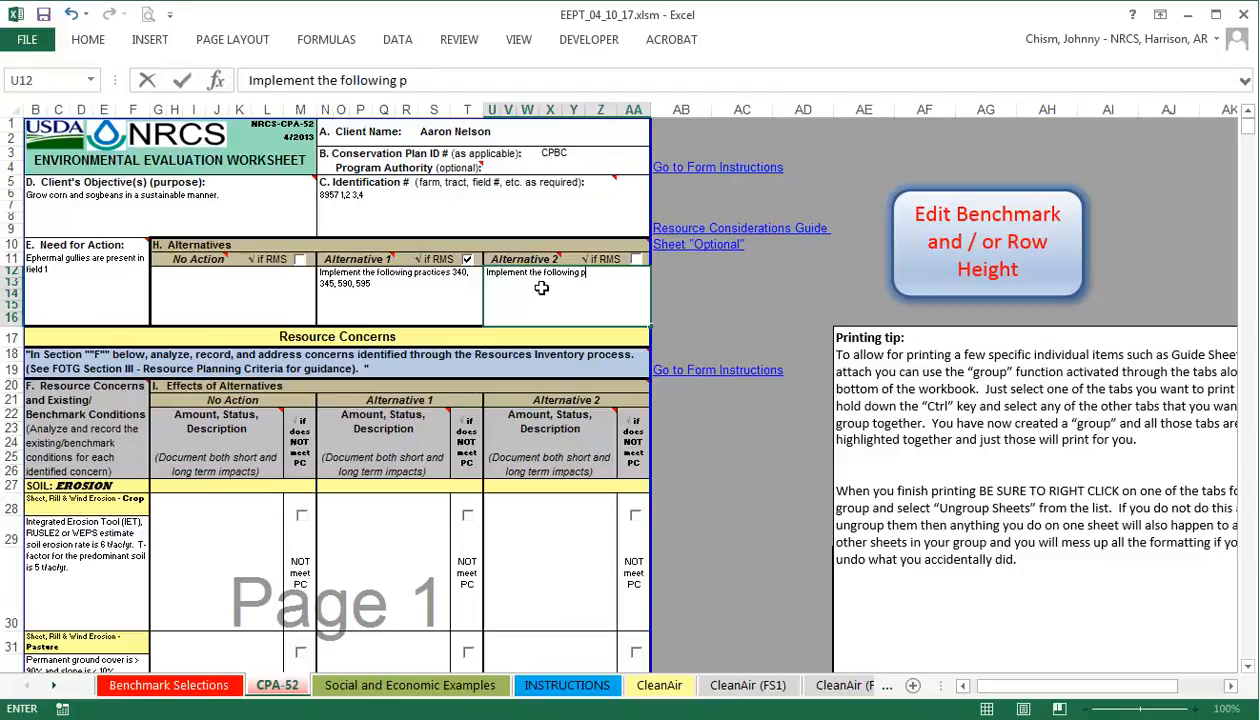
{"action": "type", "text": "ractices 340"}
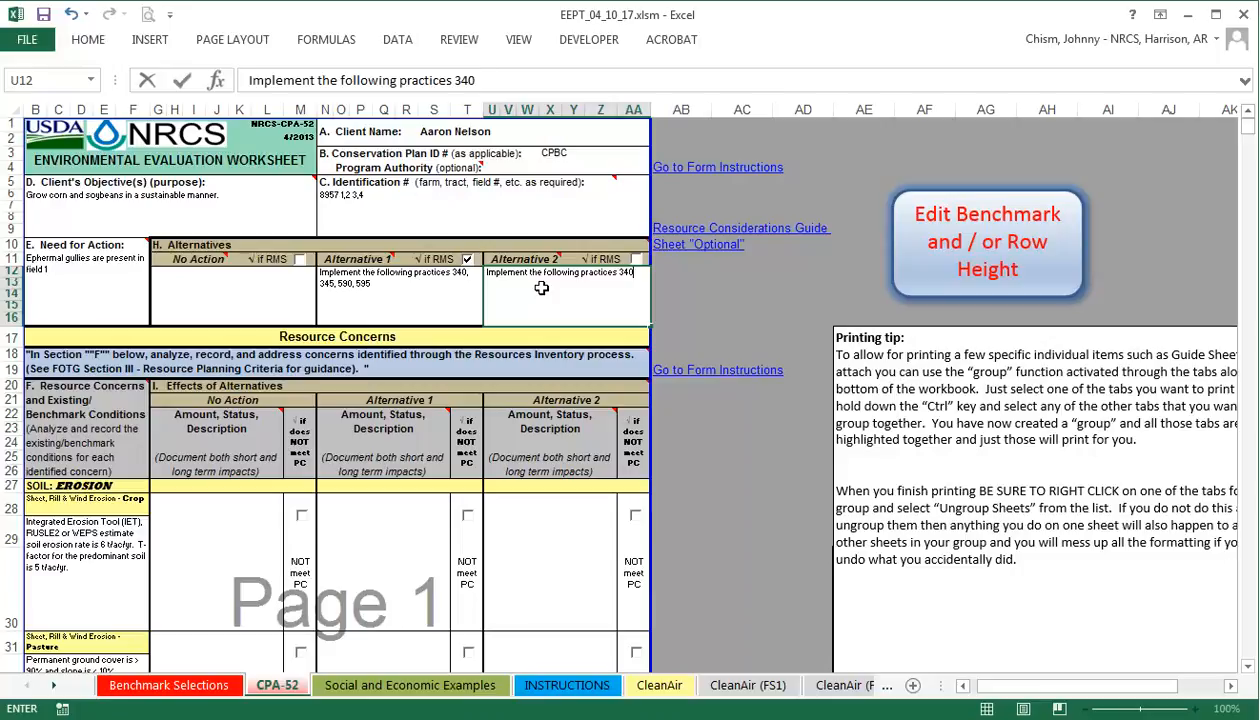
{"action": "type", "text": ", 345"}
{"action": "key", "text": "Return"}
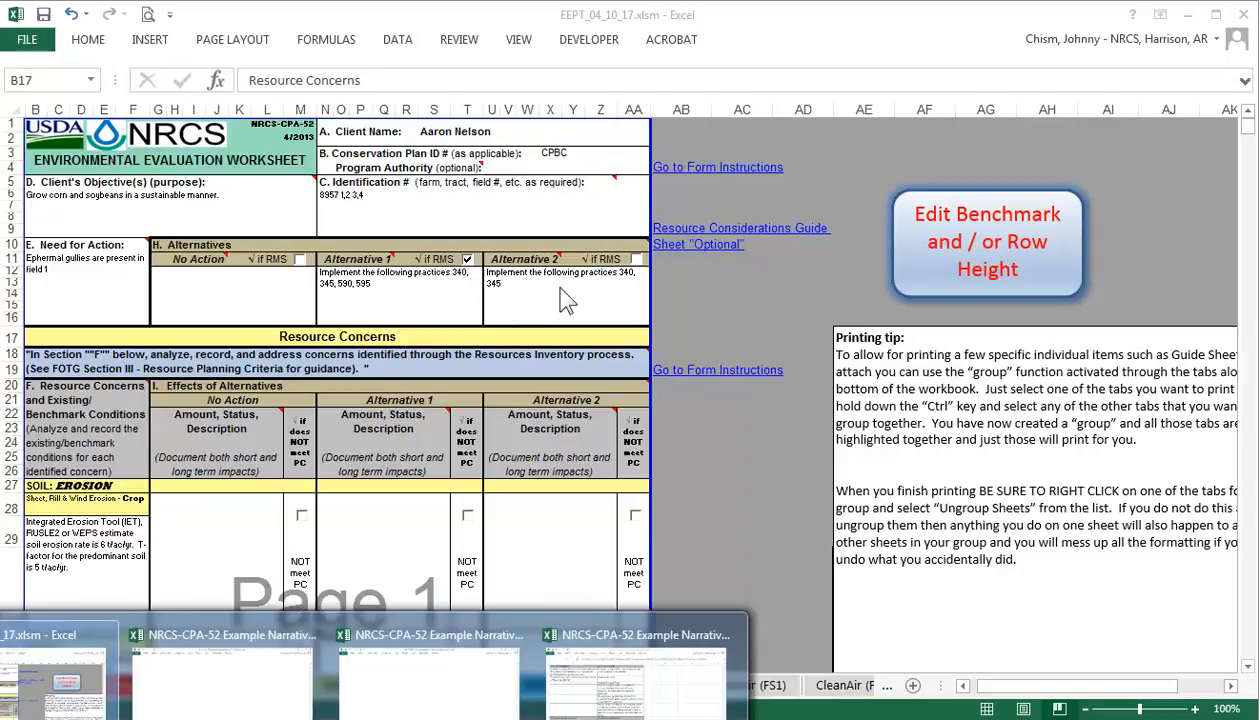
Fill the No Action cropland erosion cell with the example narrative of continuing or worsening erosion.
{"action": "left_click", "coordinate": [277, 711]}
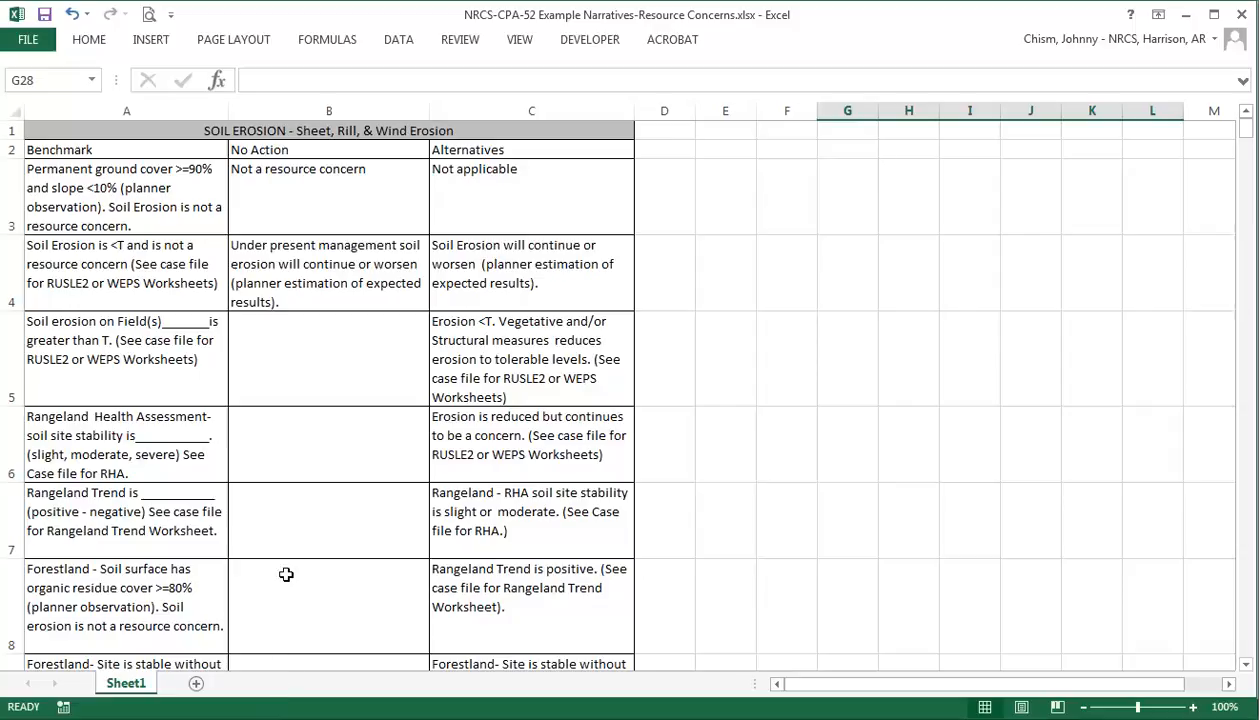
{"action": "left_click", "coordinate": [289, 281]}
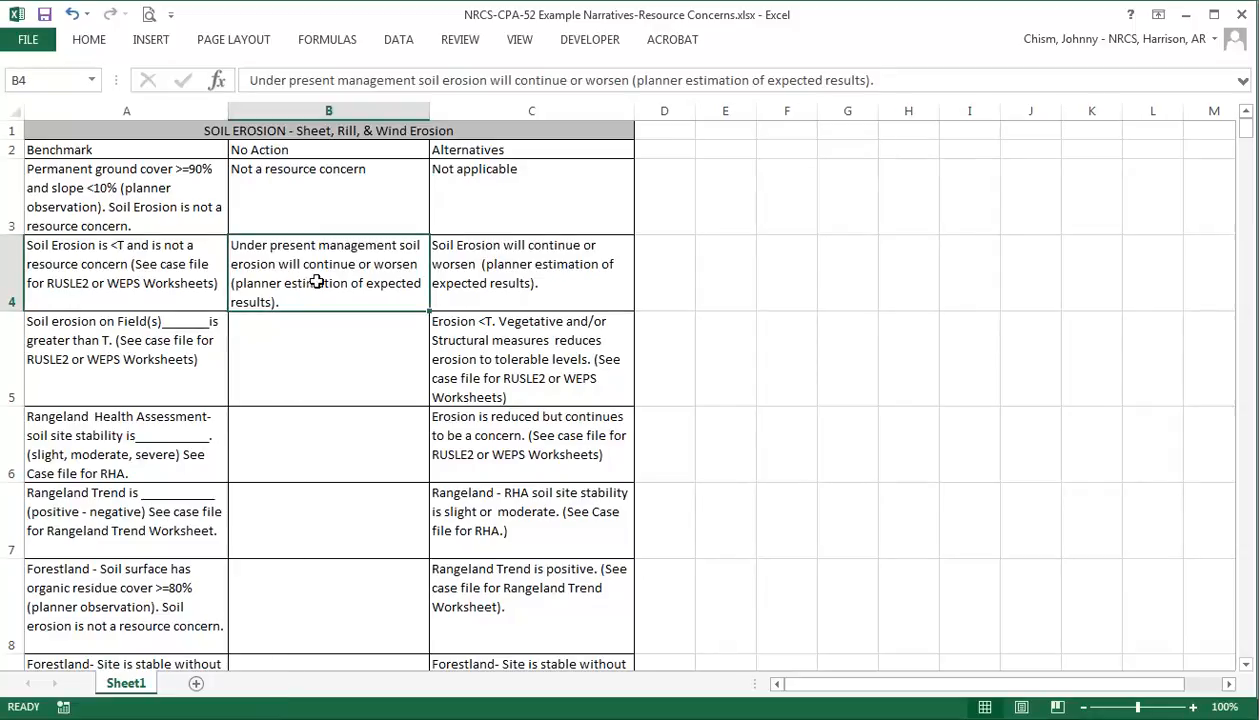
{"action": "key", "text": "ctrl+c"}
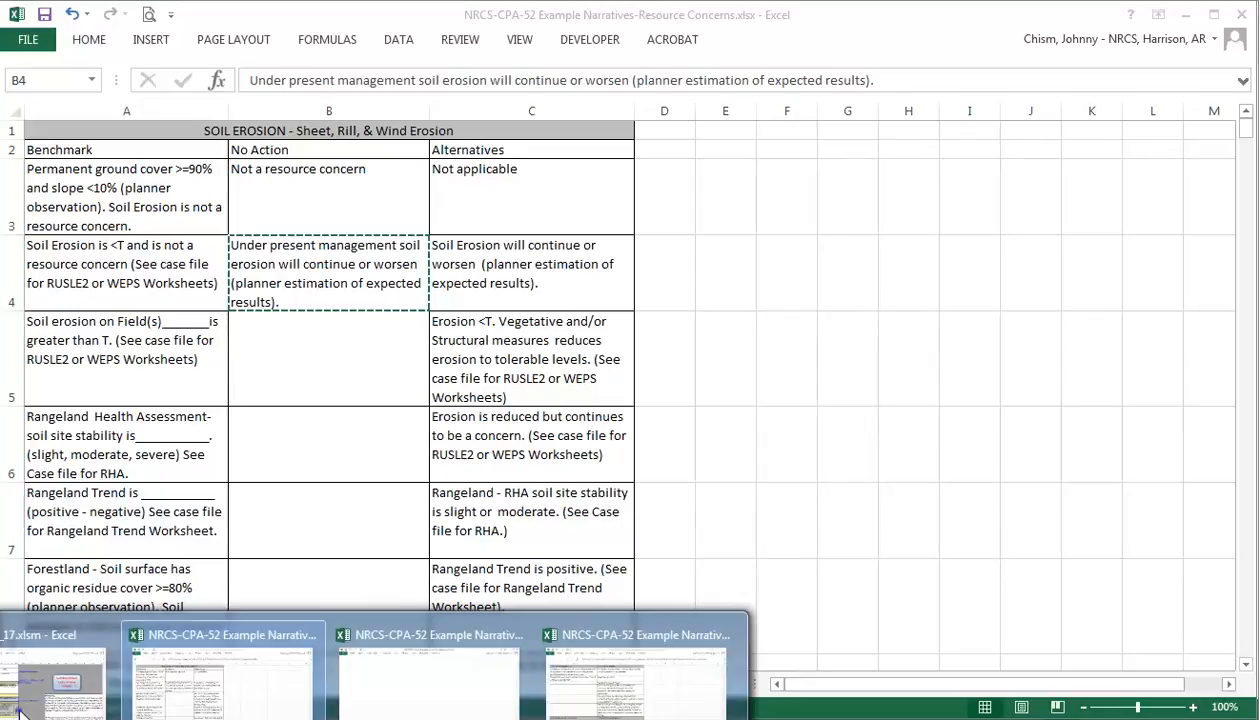
{"action": "left_click", "coordinate": [26, 694]}
{"action": "left_click", "coordinate": [208, 530]}
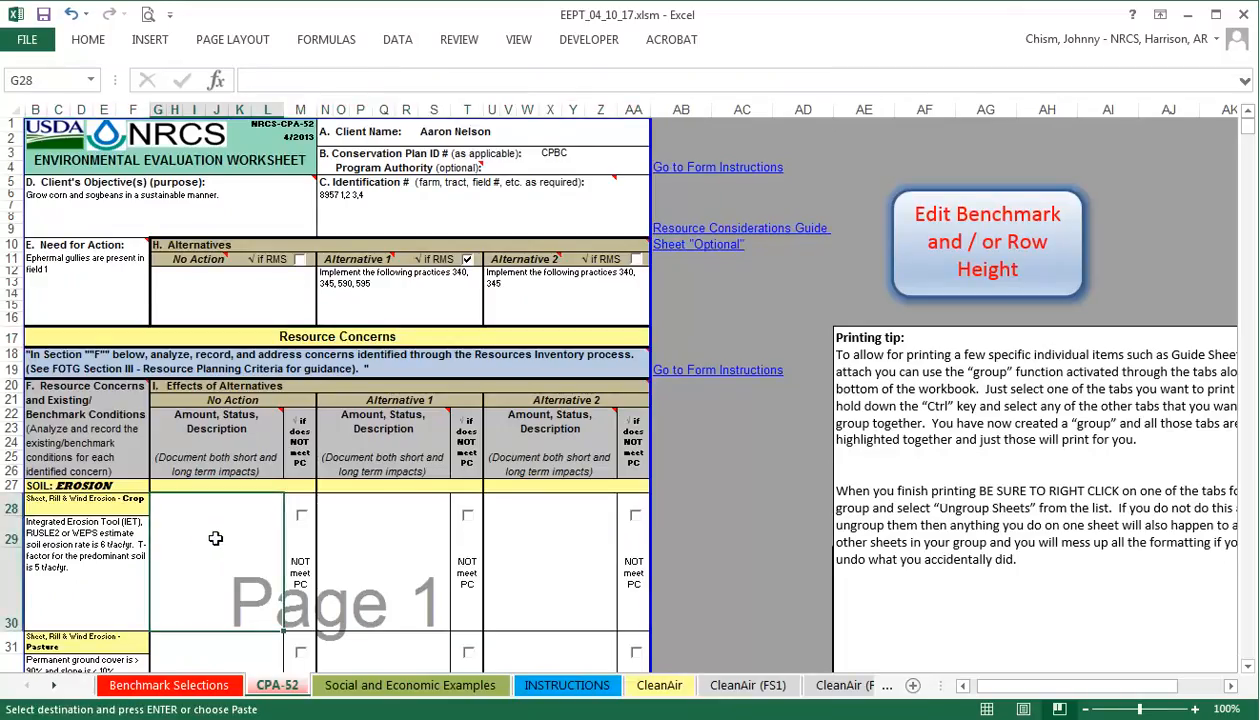
{"action": "key", "text": "ctrl+v"}
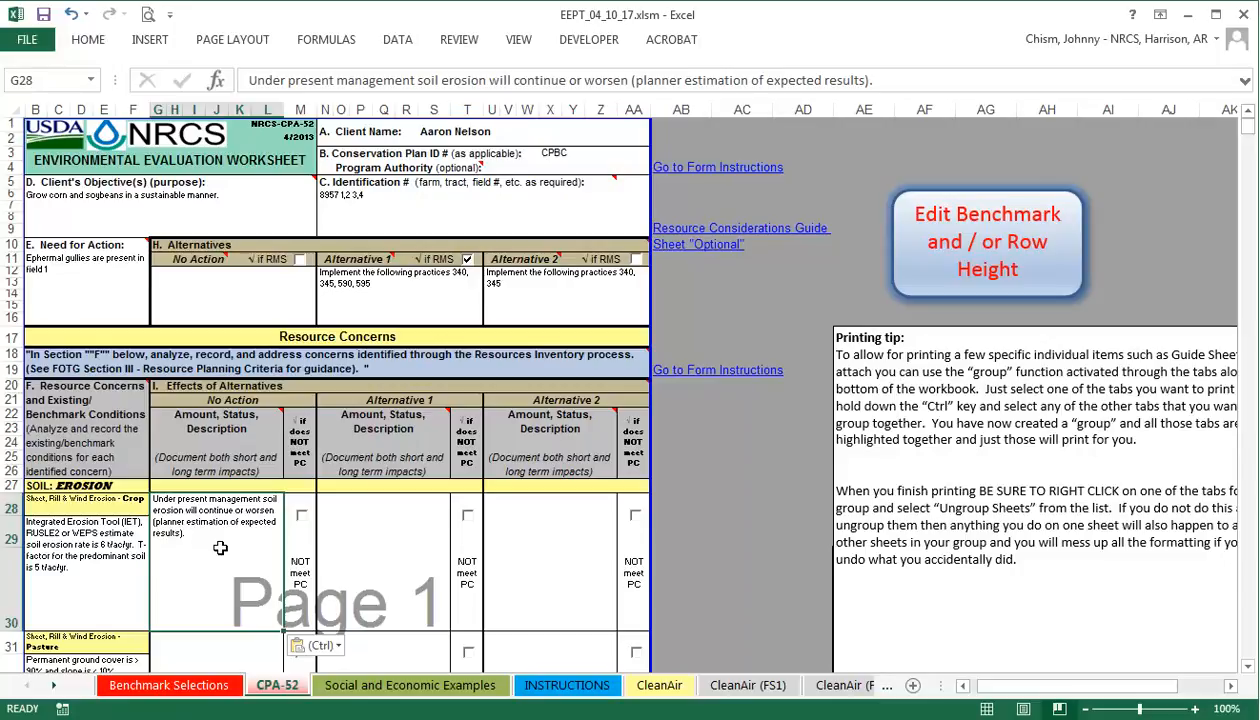
Fill the Alternative 1 and Alternative 2 erosion cells with the reduced-to-tolerable-levels narrative.
{"action": "left_click", "coordinate": [356, 569]}
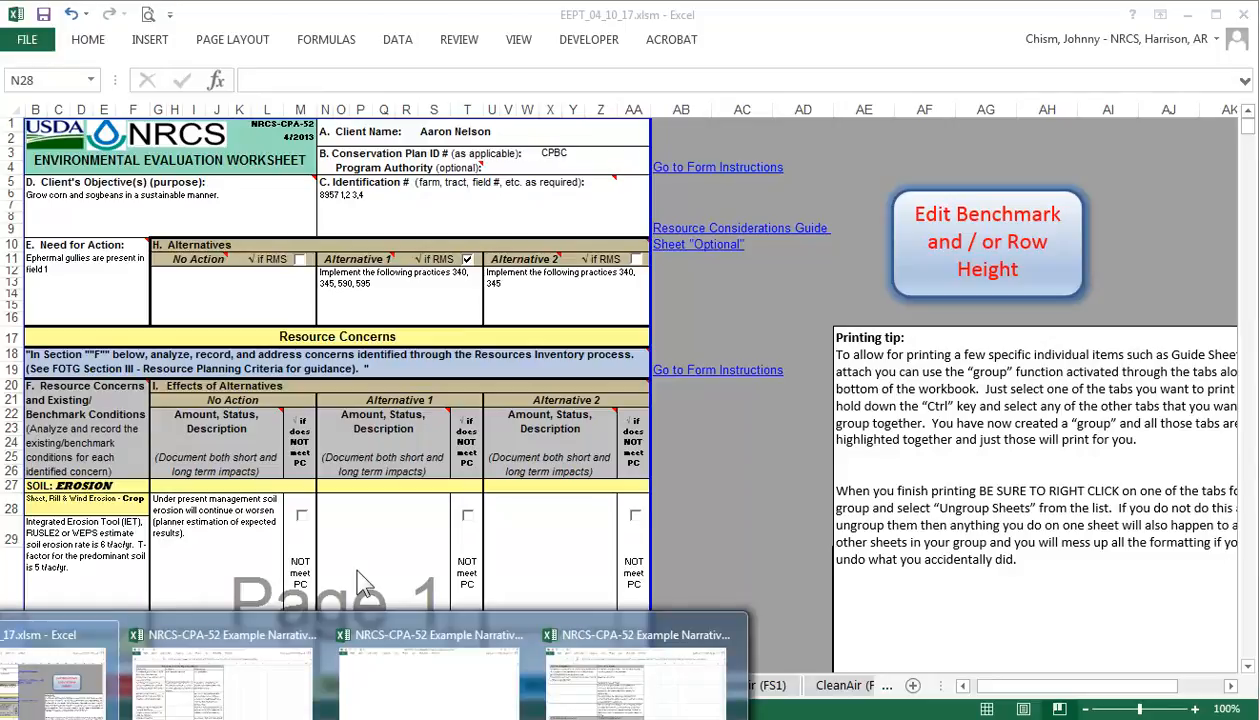
{"action": "left_click", "coordinate": [211, 700]}
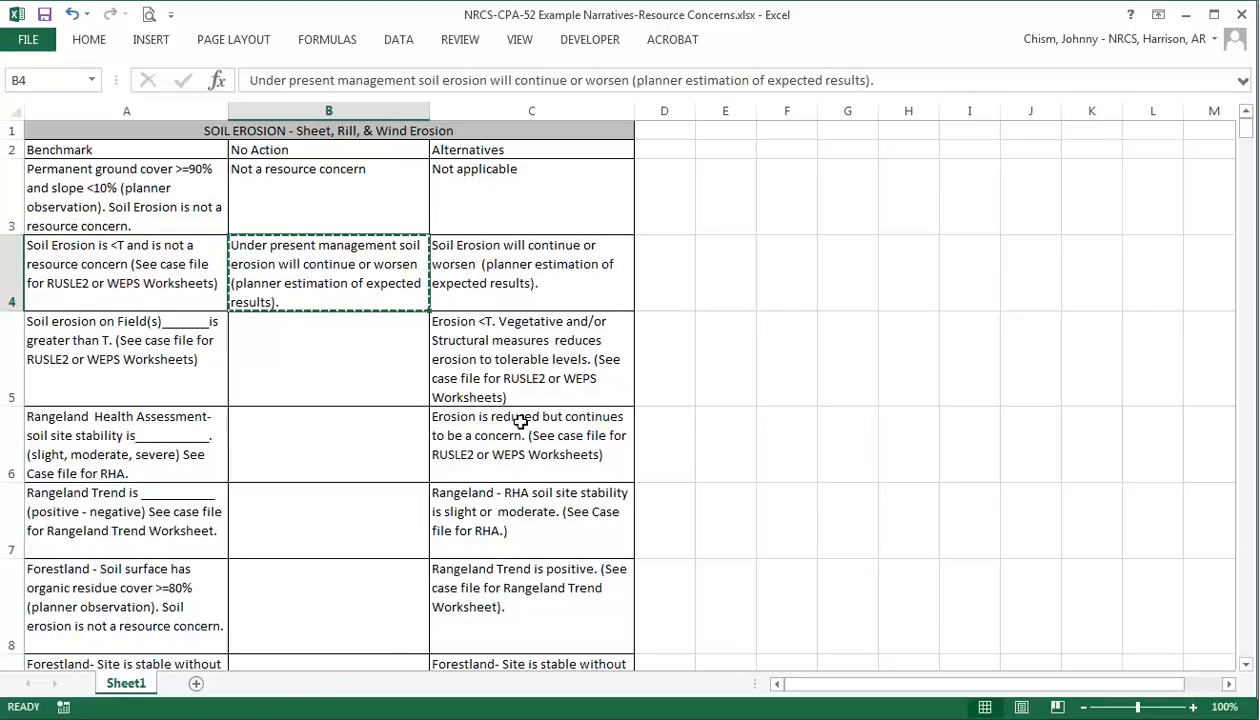
{"action": "left_click", "coordinate": [522, 383]}
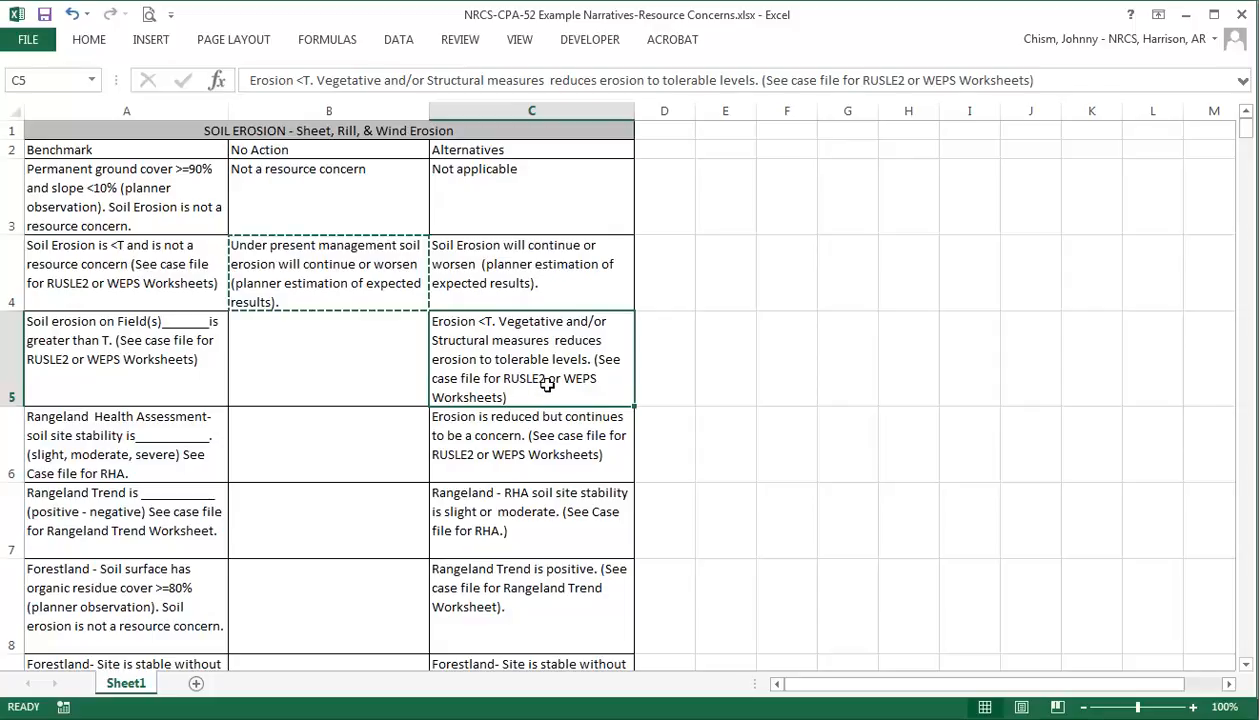
{"action": "key", "text": "ctrl+c"}
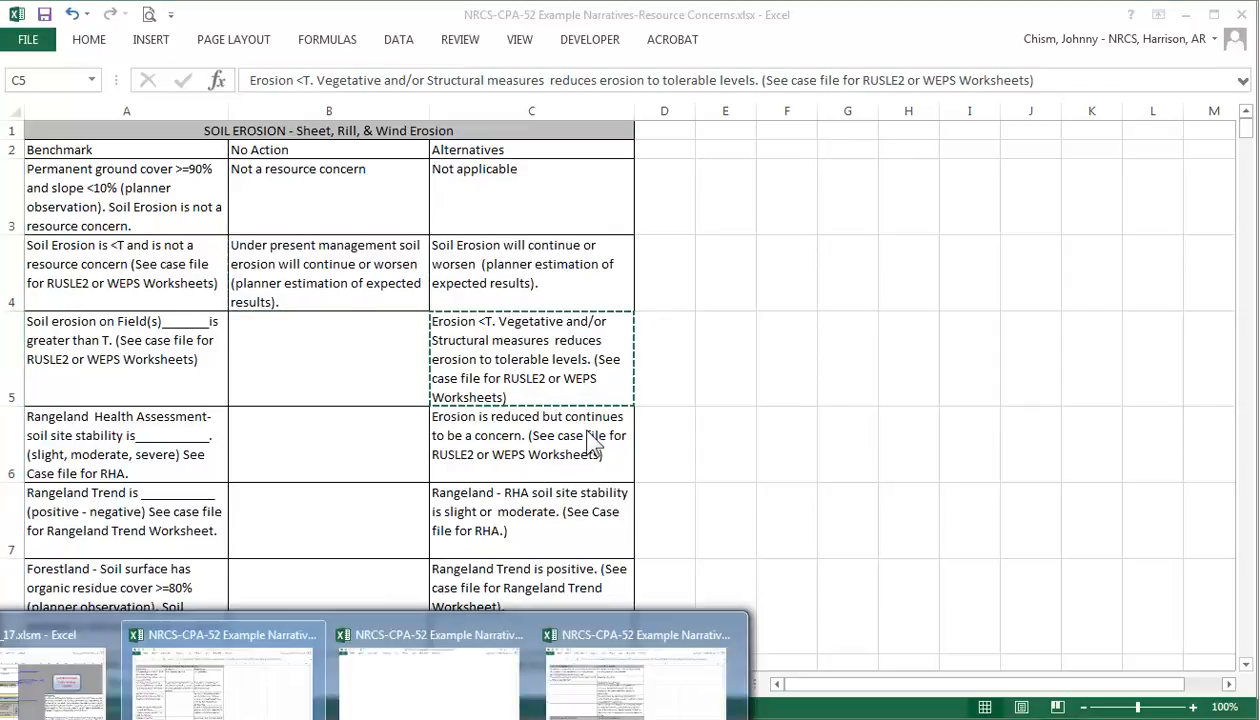
{"action": "left_click", "coordinate": [66, 700]}
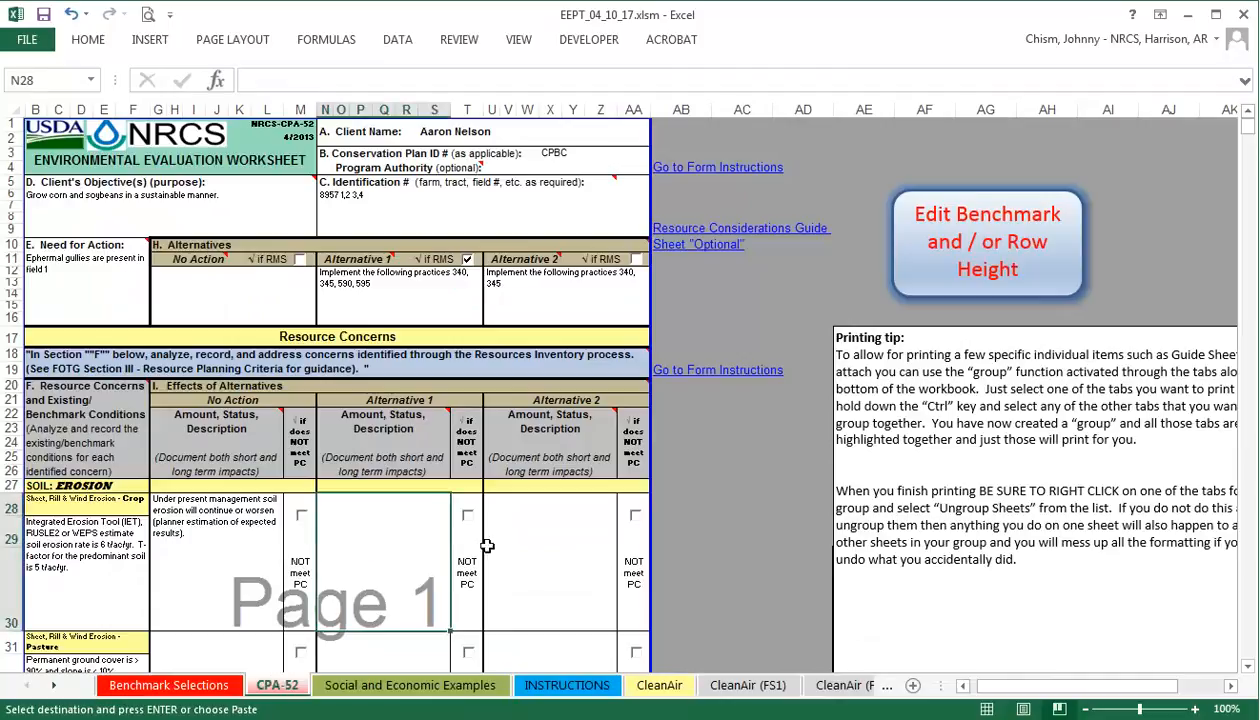
{"action": "key", "text": "ctrl+v"}
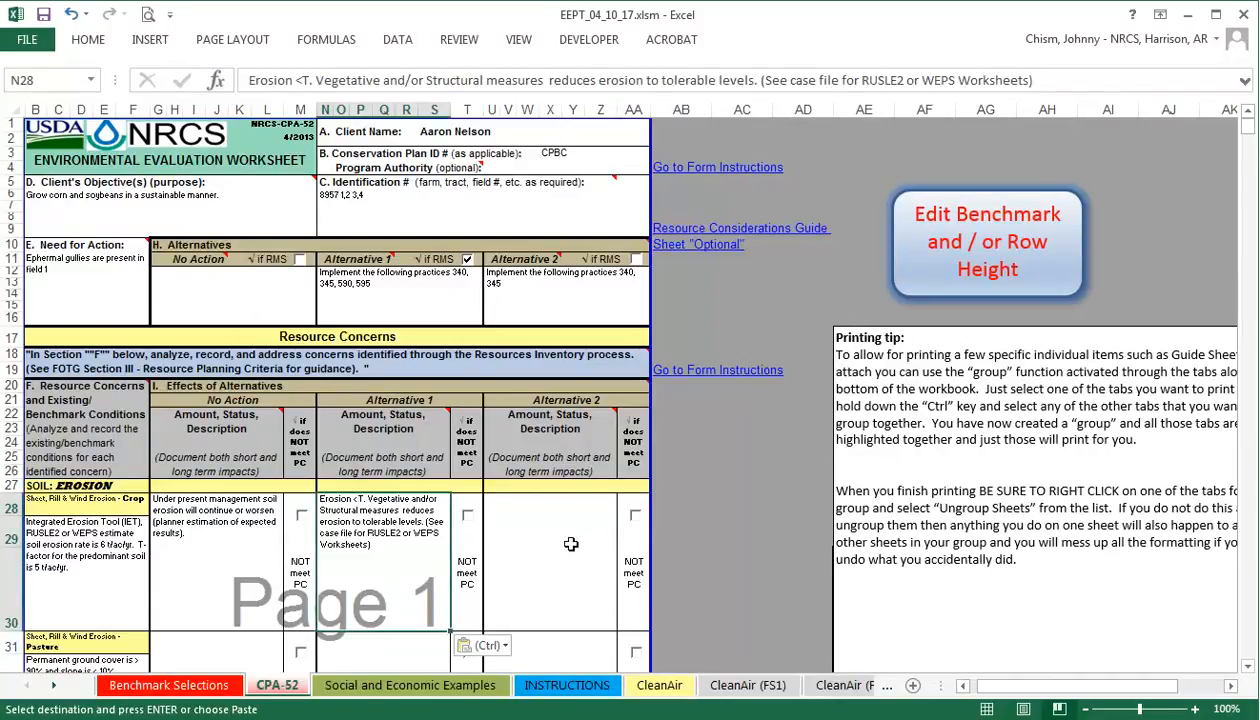
{"action": "left_click", "coordinate": [555, 571]}
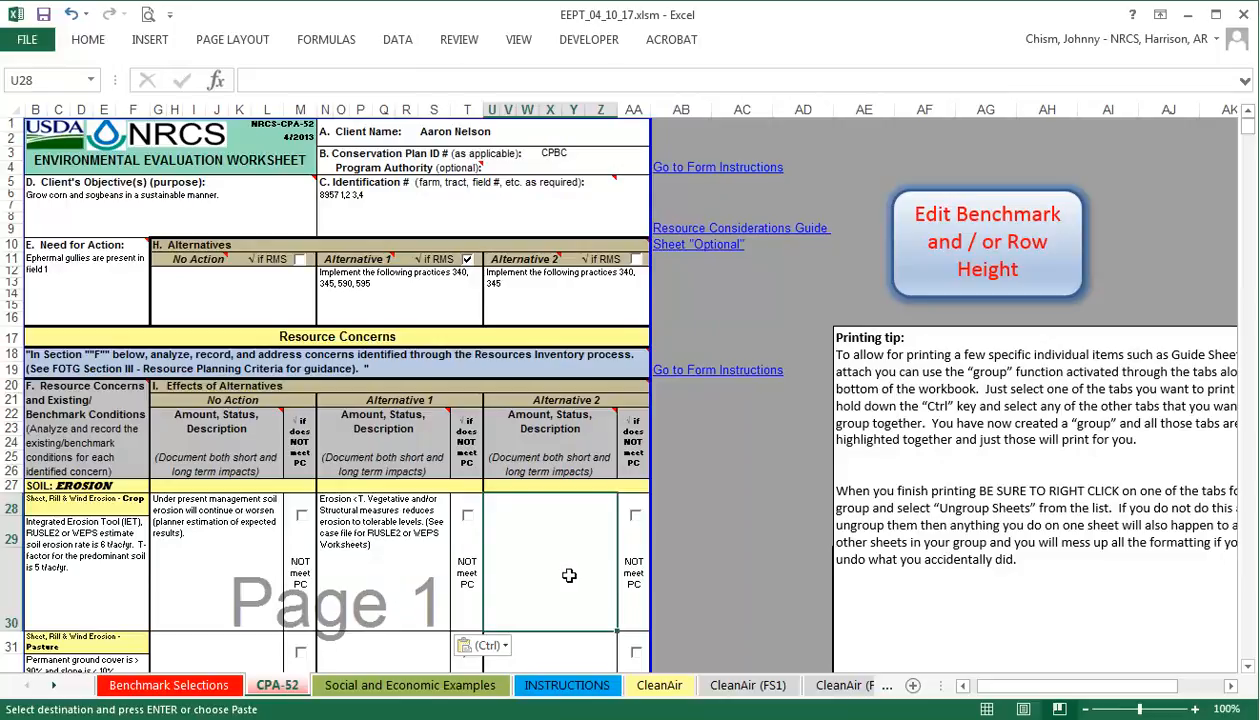
{"action": "key", "text": "ctrl+v"}
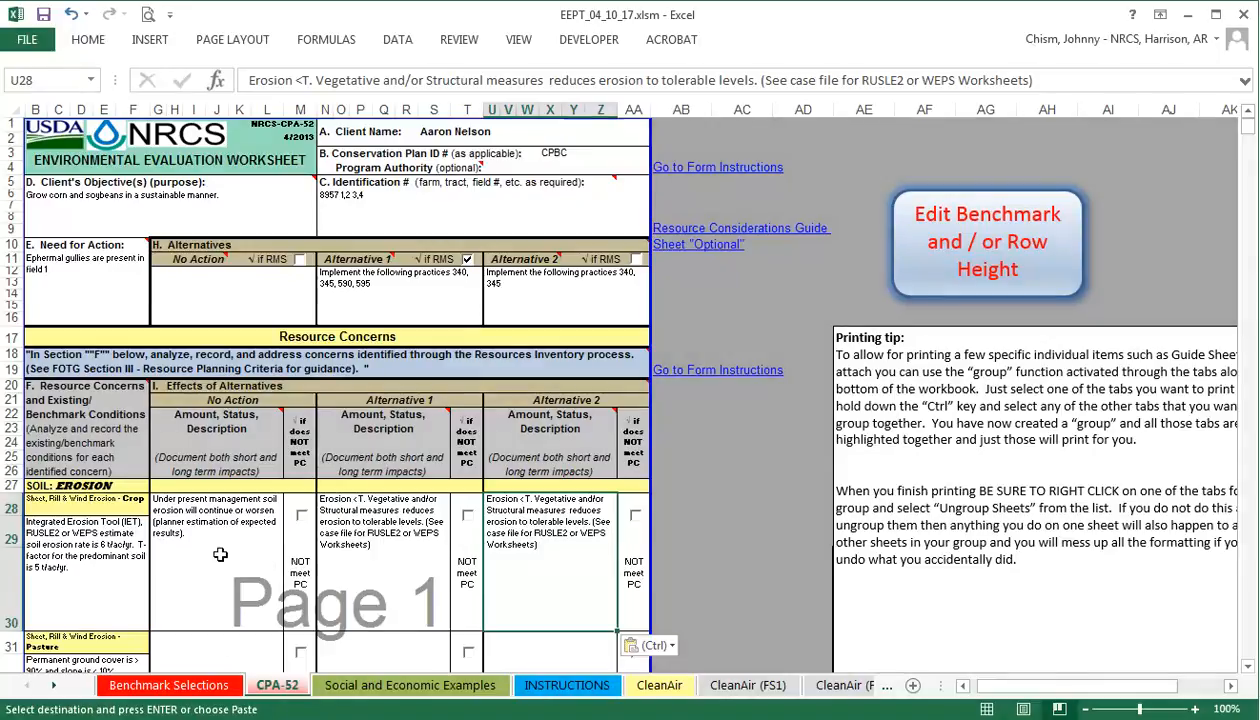
{"action": "scroll", "coordinate": [221, 555], "scroll_direction": "down", "scroll_amount": 1}
Flag No Action crop erosion in row 28 as NOT meeting PC, then switch to EEPT_04_10_17_CPBC_example.xlsm.
{"action": "scroll", "coordinate": [221, 555], "scroll_direction": "down", "scroll_amount": 3}
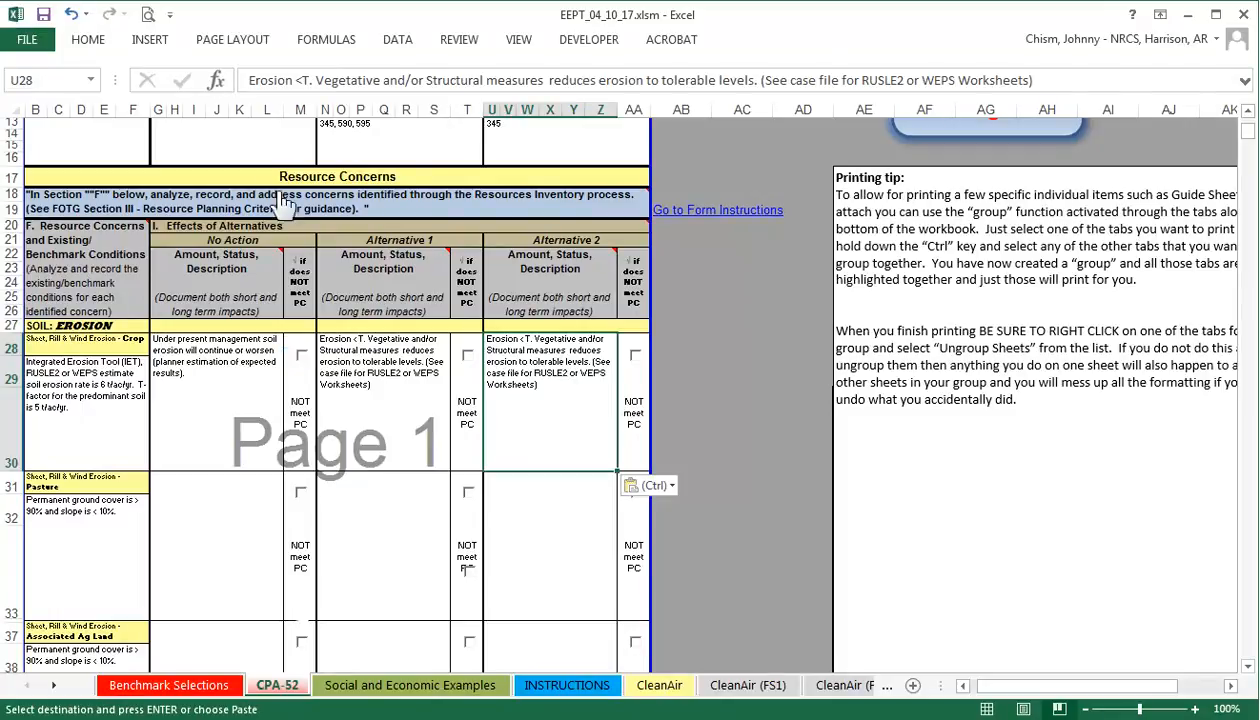
{"action": "left_click", "coordinate": [298, 356]}
{"action": "scroll", "coordinate": [565, 410], "scroll_direction": "up", "scroll_amount": 1}
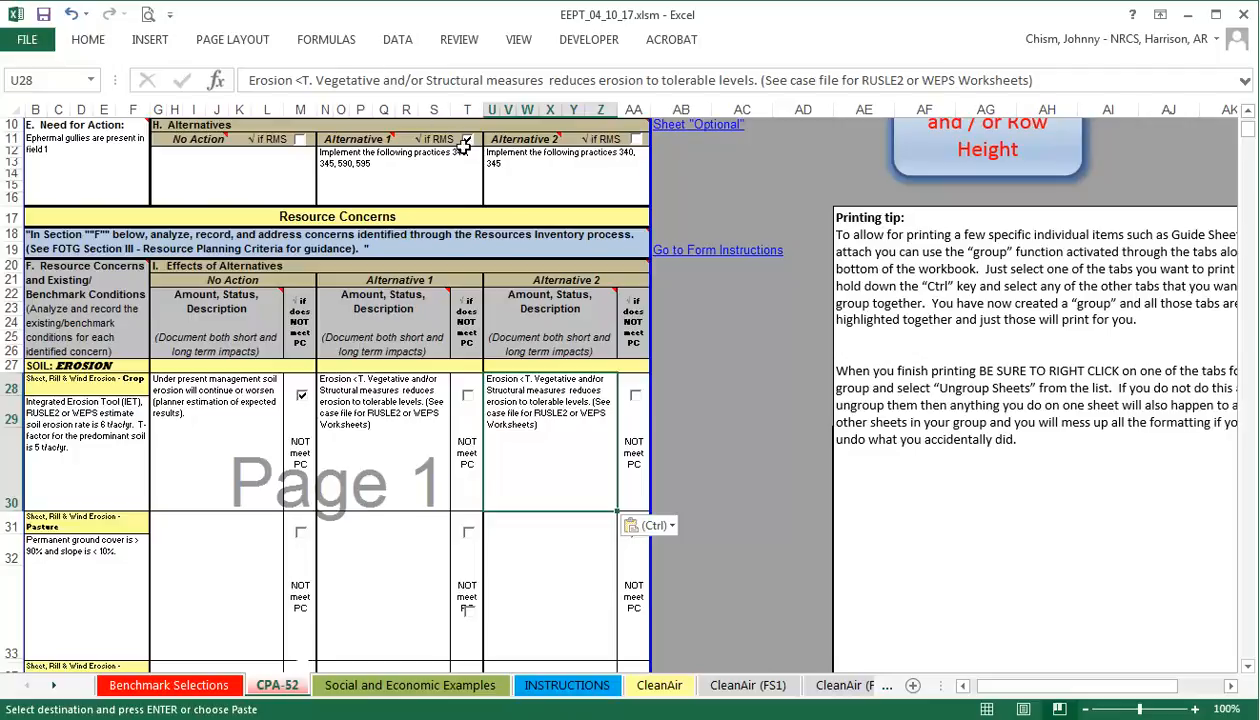
{"action": "key", "text": "alt+Tab"}
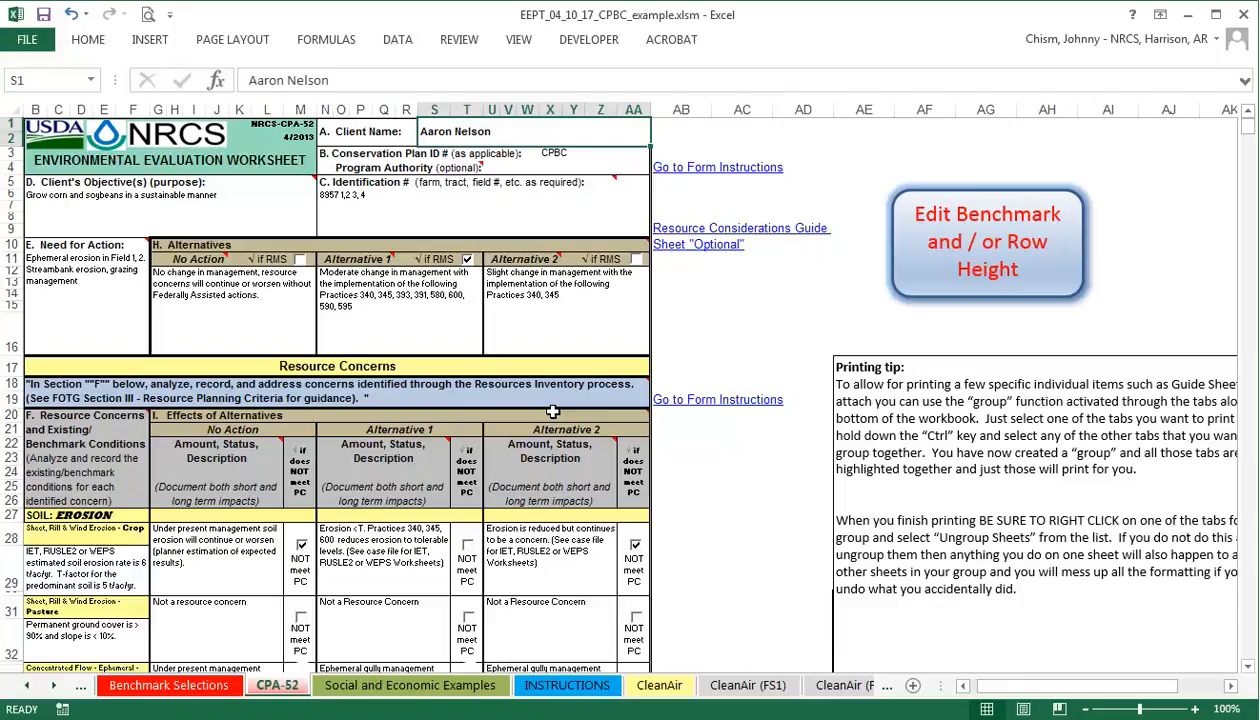
{"action": "left_click", "coordinate": [425, 329]}
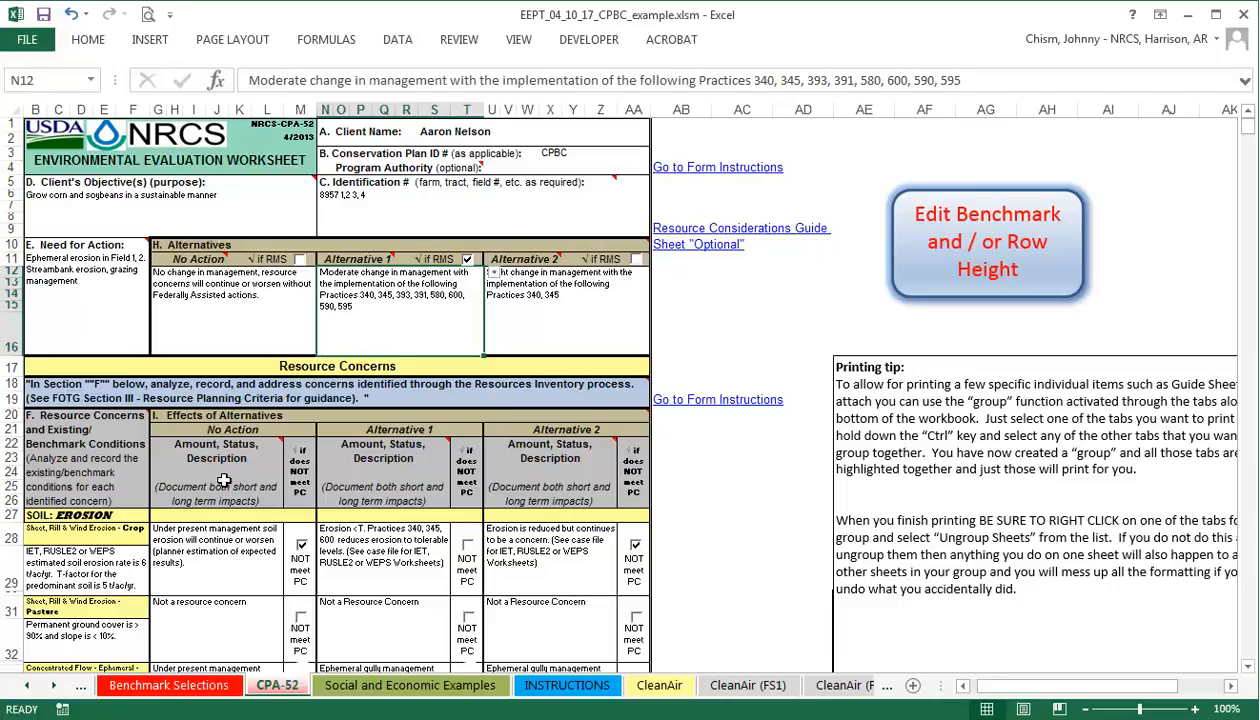
{"action": "left_click", "coordinate": [214, 580]}
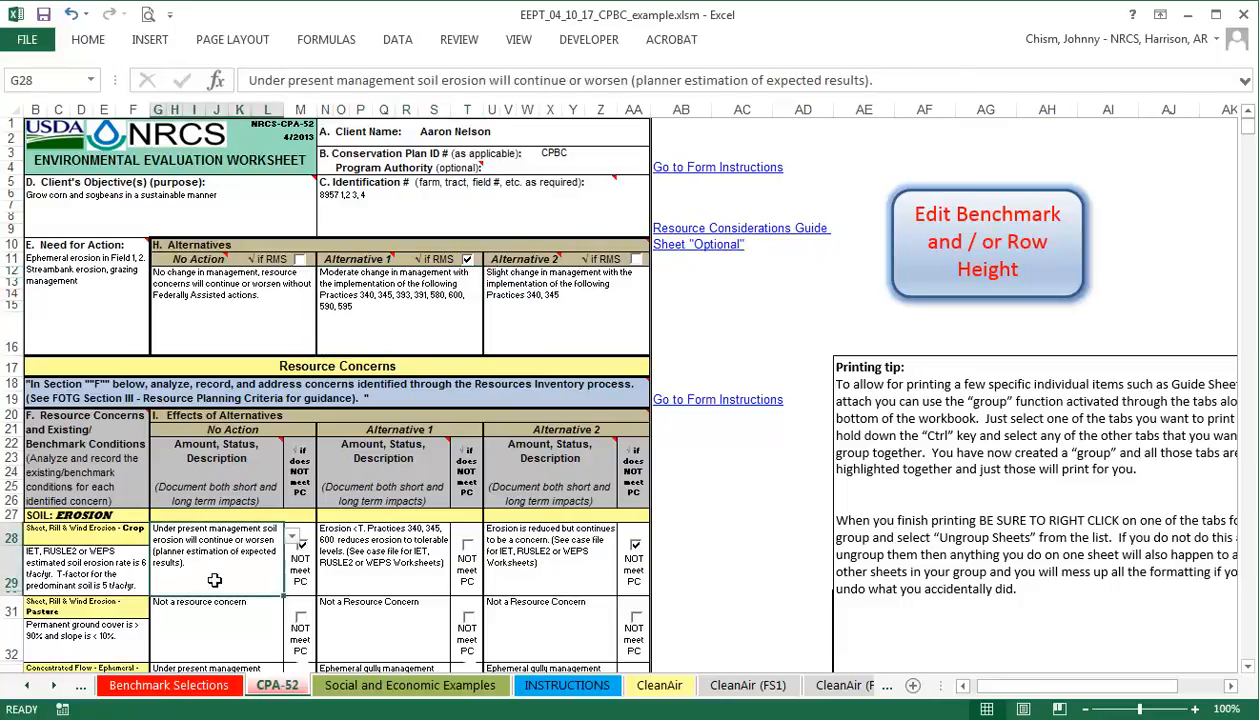
{"action": "left_click", "coordinate": [416, 561]}
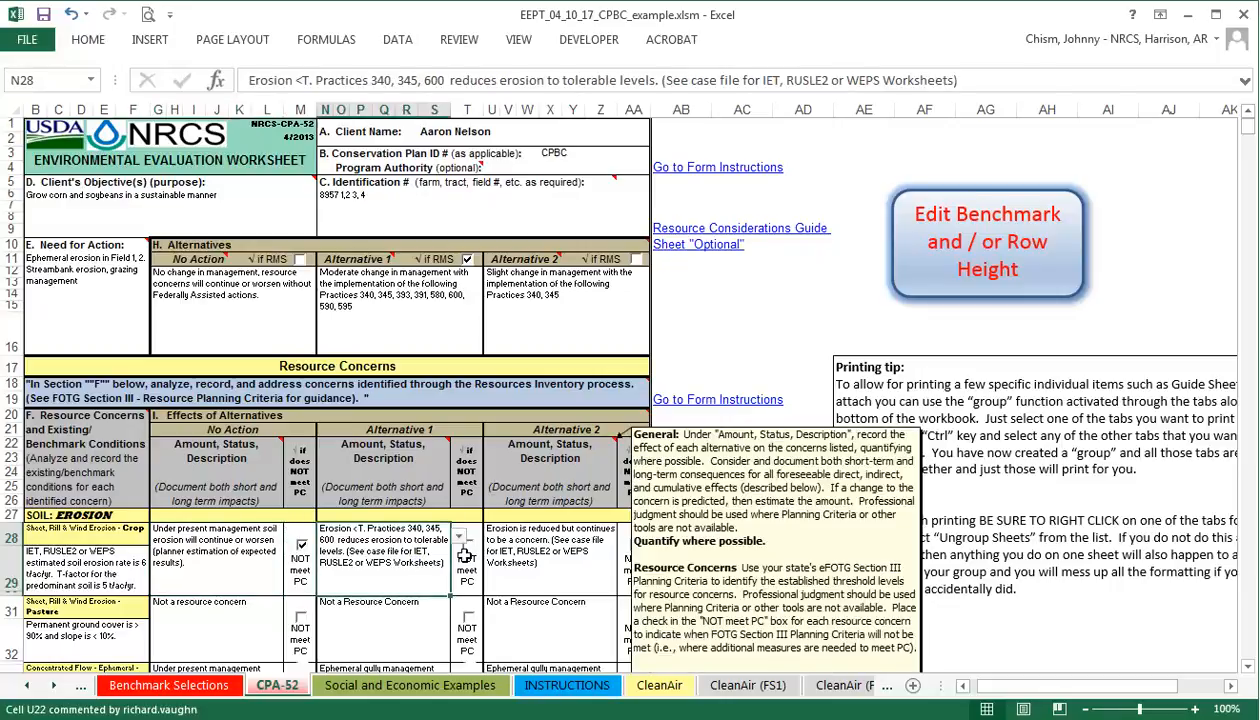
{"action": "left_click", "coordinate": [550, 468]}
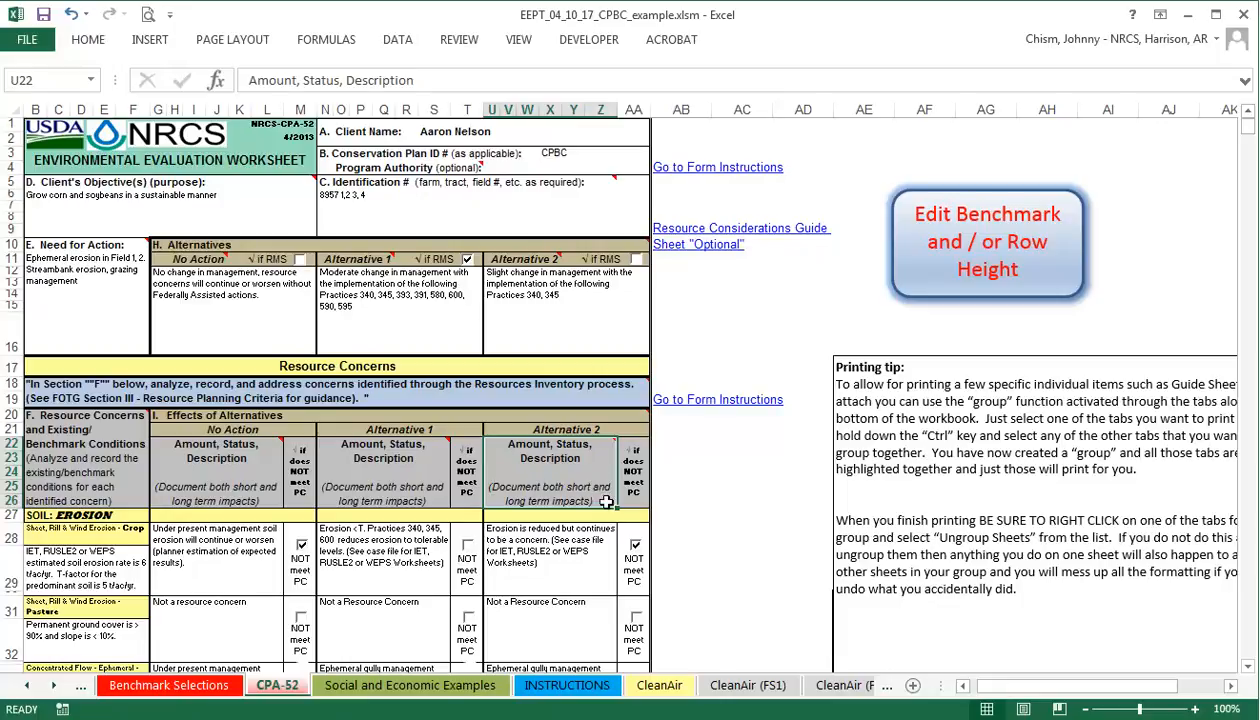
Scroll the CPBC example to about row 514, the Human Economic & Social Considerations section.
{"action": "scroll", "coordinate": [609, 521], "scroll_direction": "down", "scroll_amount": 4}
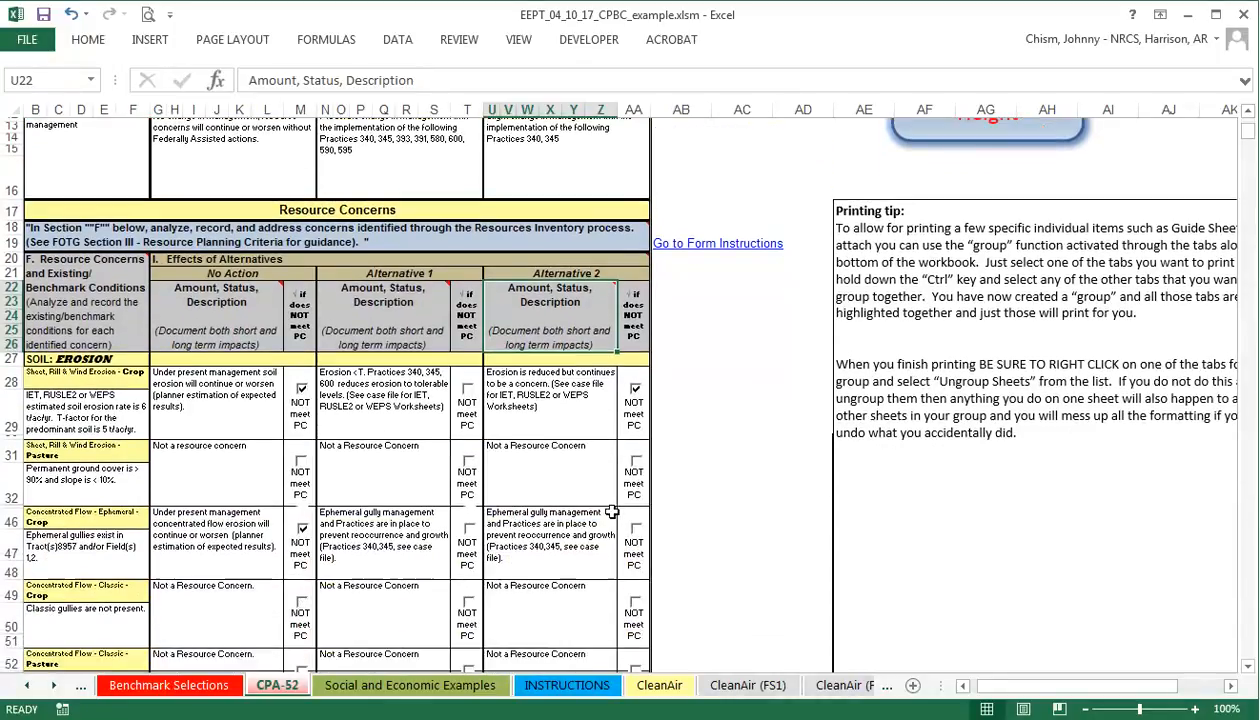
{"action": "left_click_drag", "start_coordinate": [1248, 131], "coordinate": [1239, 311]}
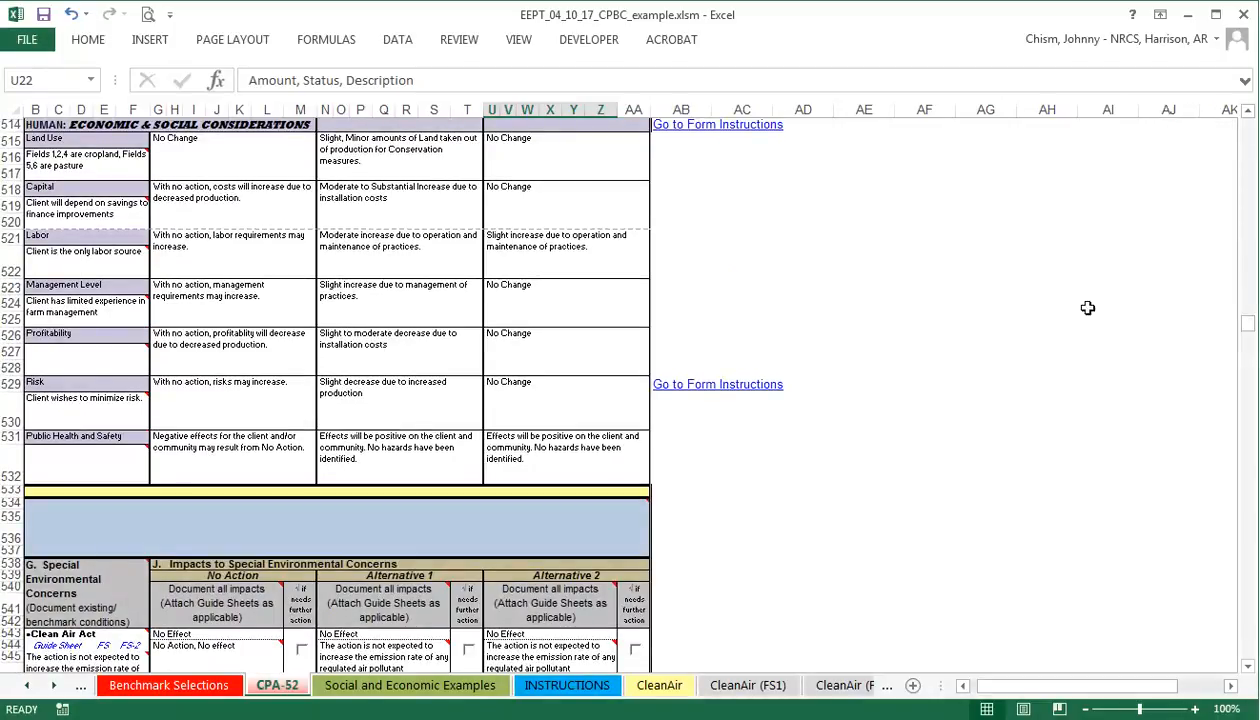
{"action": "left_click", "coordinate": [712, 205]}
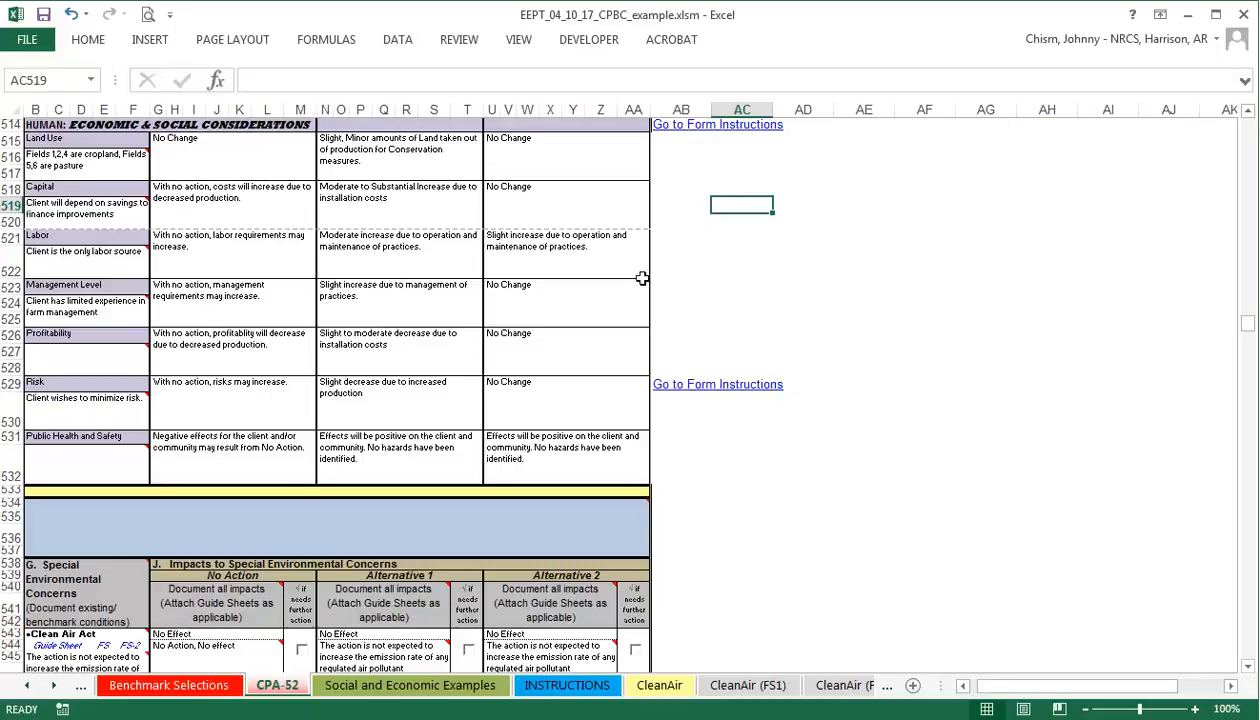
Scroll through section J, Special Environmental Concerns, down to the Riparian Area and Scenic Beauty rows.
{"action": "scroll", "coordinate": [628, 440], "scroll_direction": "down", "scroll_amount": 3}
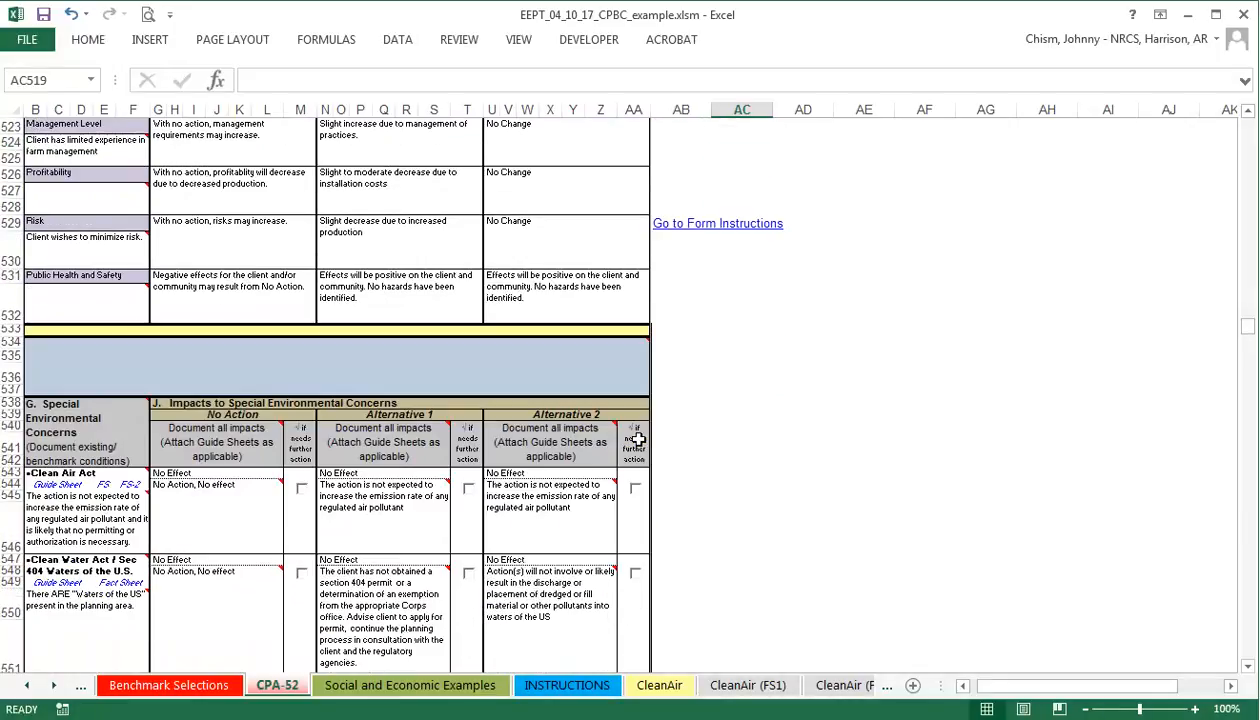
{"action": "scroll", "coordinate": [482, 449], "scroll_direction": "down", "scroll_amount": 4}
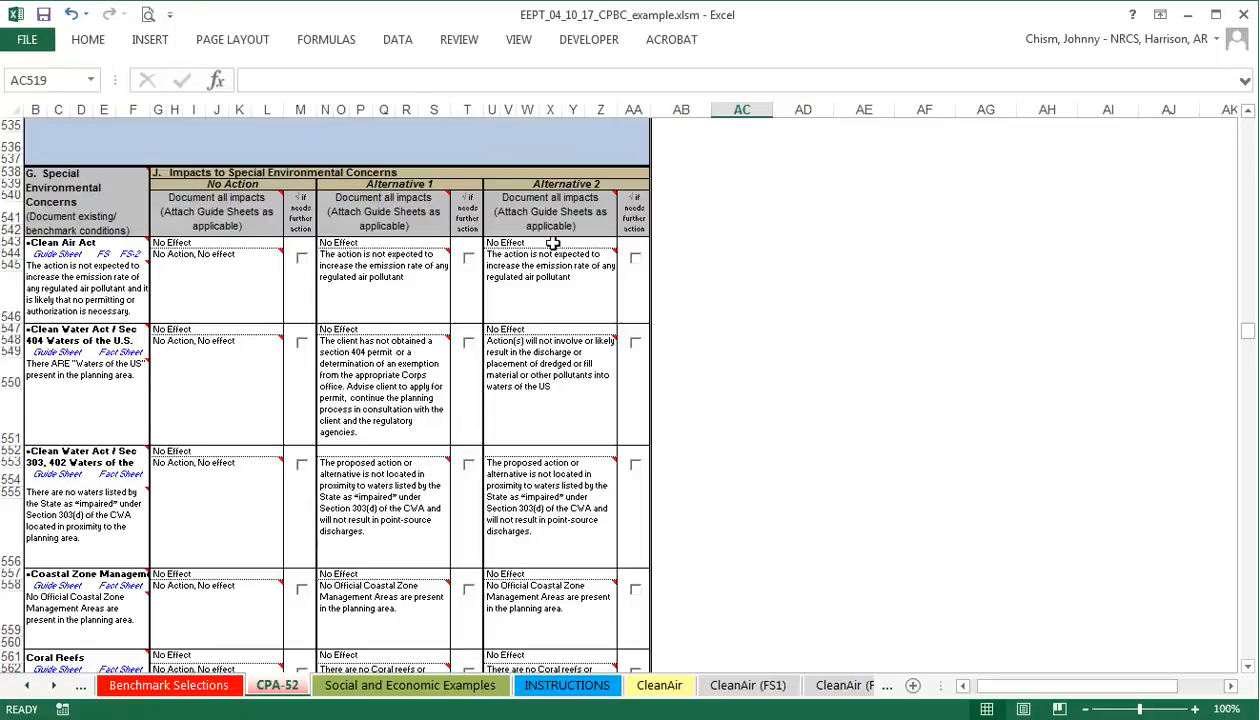
{"action": "scroll", "coordinate": [589, 428], "scroll_direction": "down", "scroll_amount": 4}
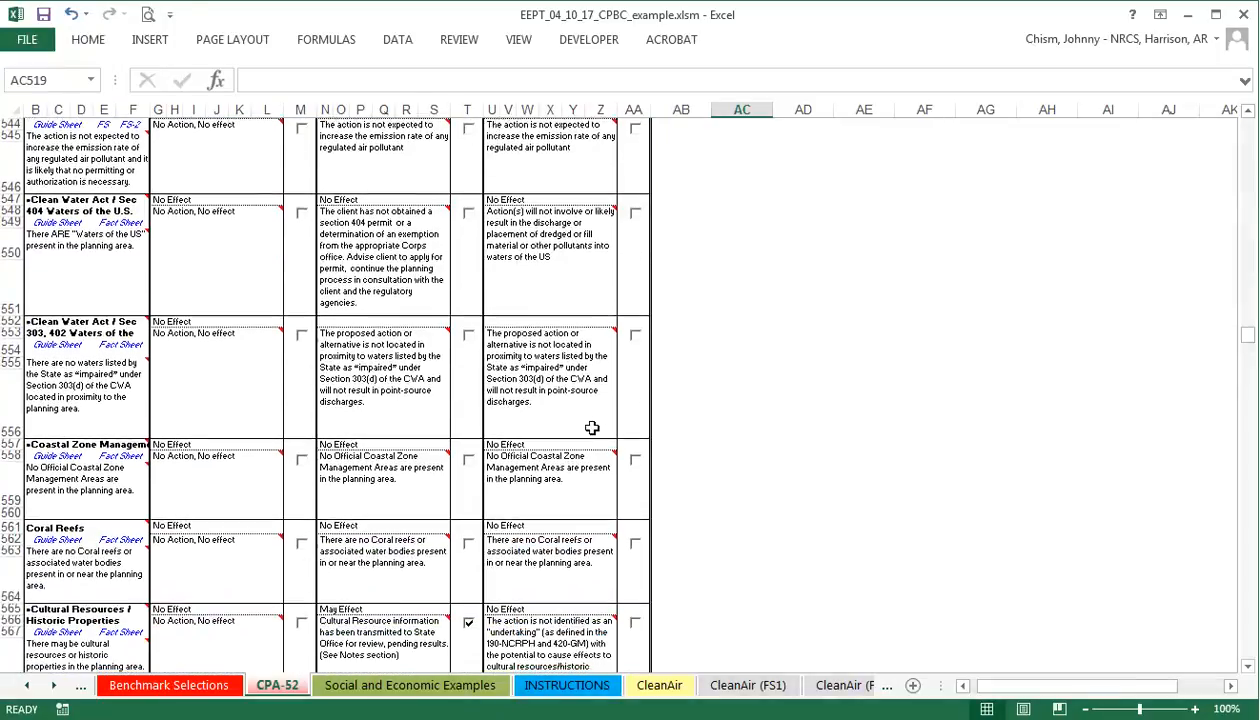
{"action": "scroll", "coordinate": [592, 428], "scroll_direction": "down", "scroll_amount": 2}
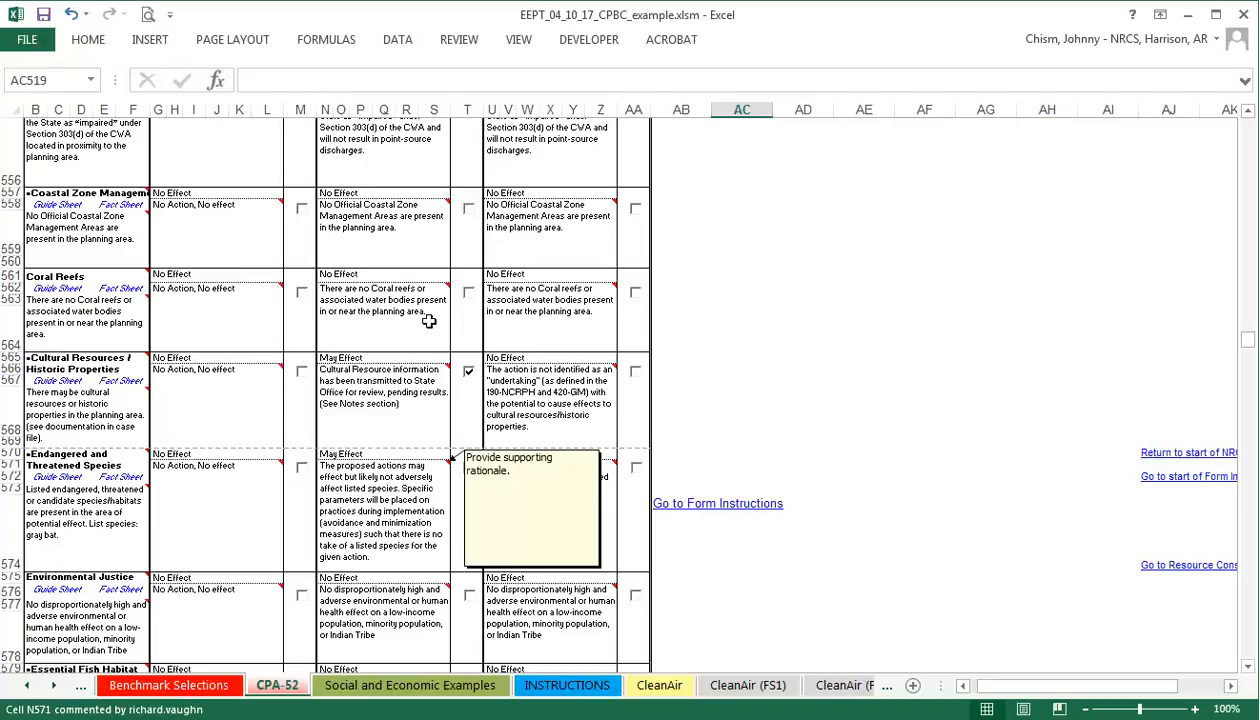
{"action": "scroll", "coordinate": [443, 476], "scroll_direction": "down", "scroll_amount": 4}
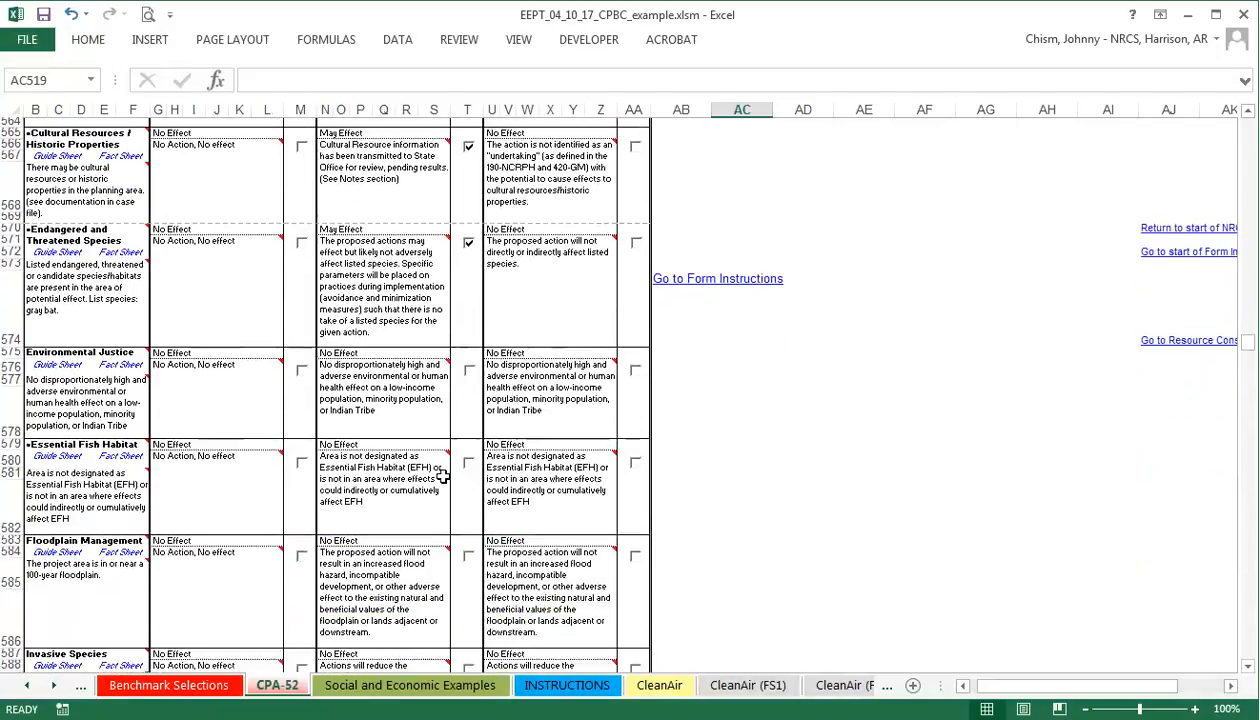
{"action": "scroll", "coordinate": [470, 450], "scroll_direction": "down", "scroll_amount": 2}
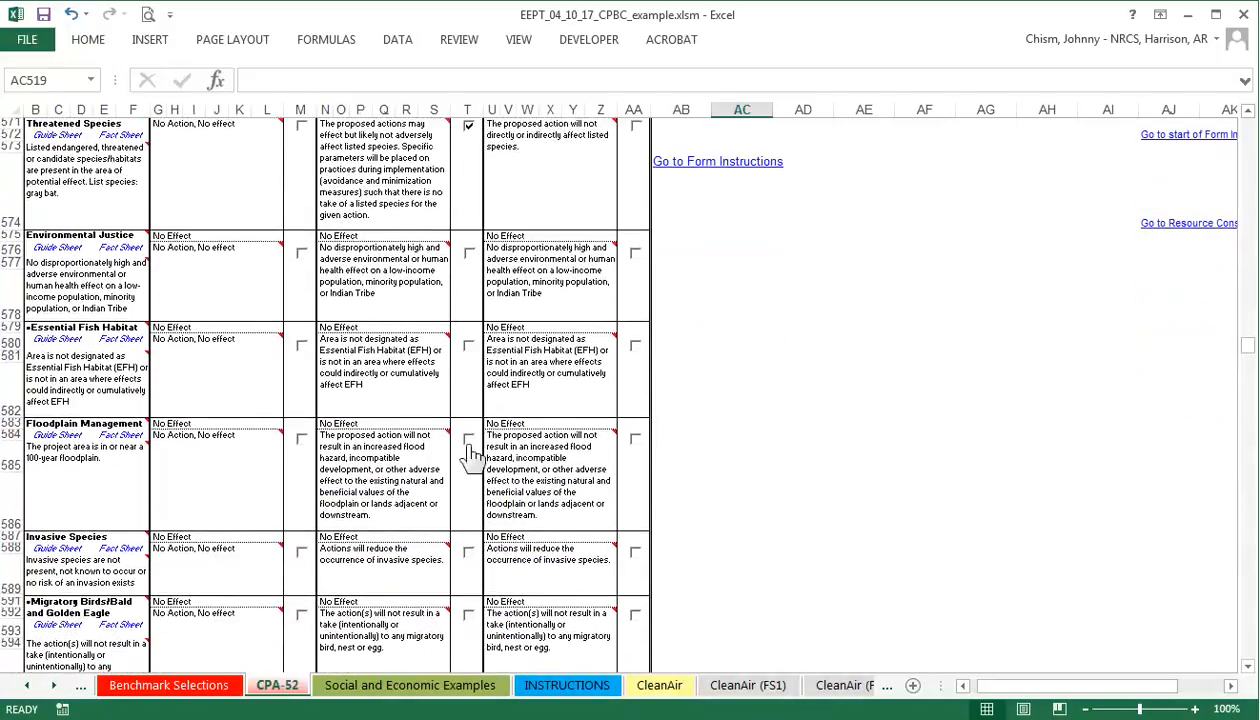
{"action": "scroll", "coordinate": [450, 451], "scroll_direction": "down", "scroll_amount": 3}
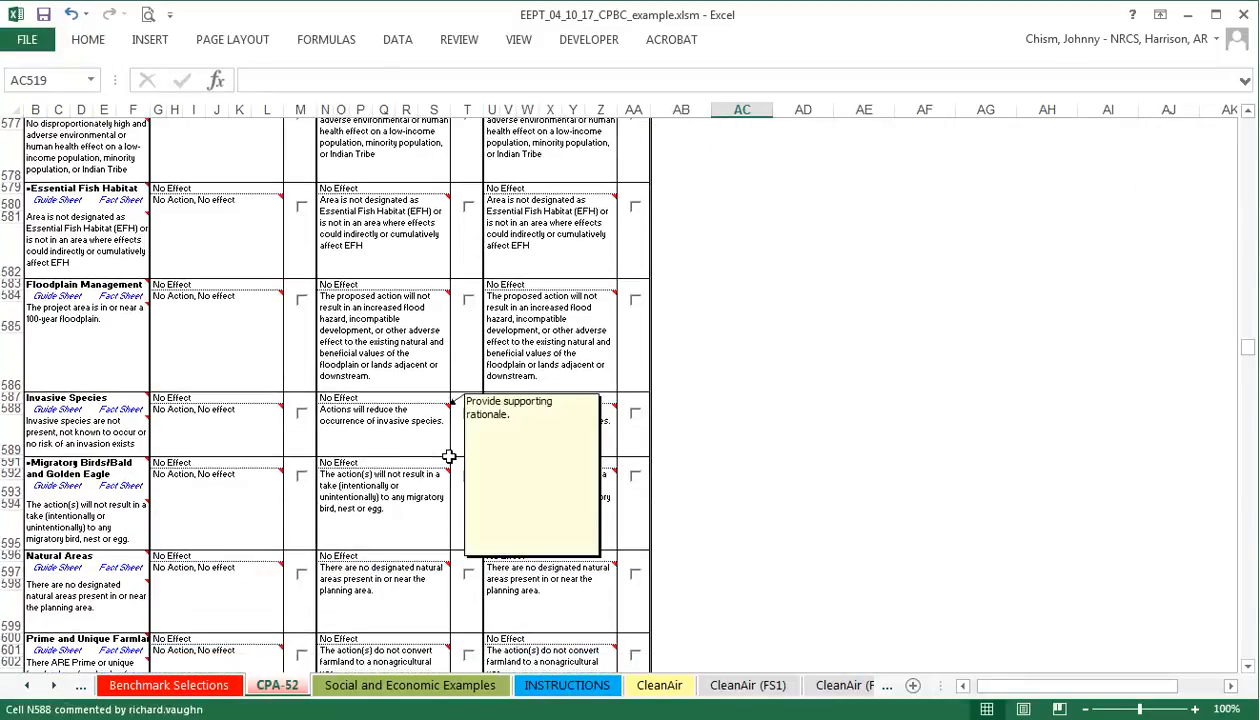
{"action": "scroll", "coordinate": [450, 495], "scroll_direction": "down", "scroll_amount": 1}
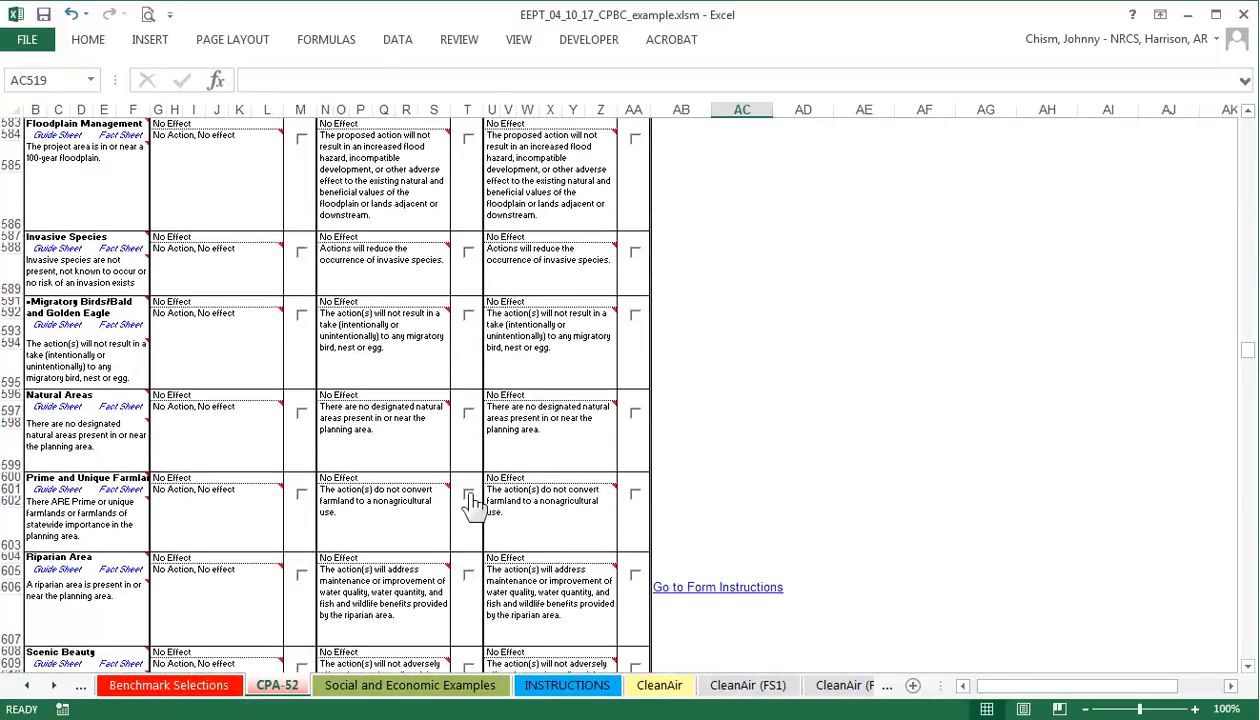
{"action": "scroll", "coordinate": [549, 470], "scroll_direction": "down", "scroll_amount": 1}
{"action": "scroll", "coordinate": [550, 467], "scroll_direction": "down", "scroll_amount": 5}
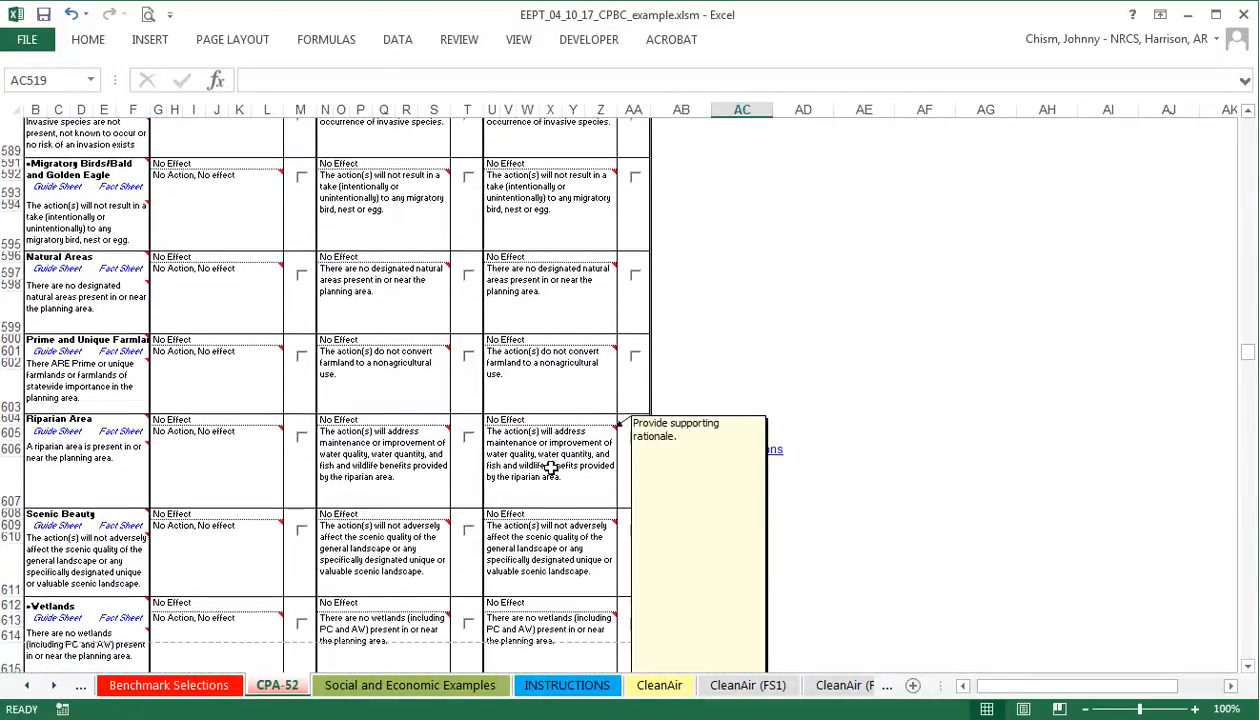
Scroll past sections K through N to section O, Determination of Significance or Extraordinary Circumstances.
{"action": "scroll", "coordinate": [487, 487], "scroll_direction": "down", "scroll_amount": 1}
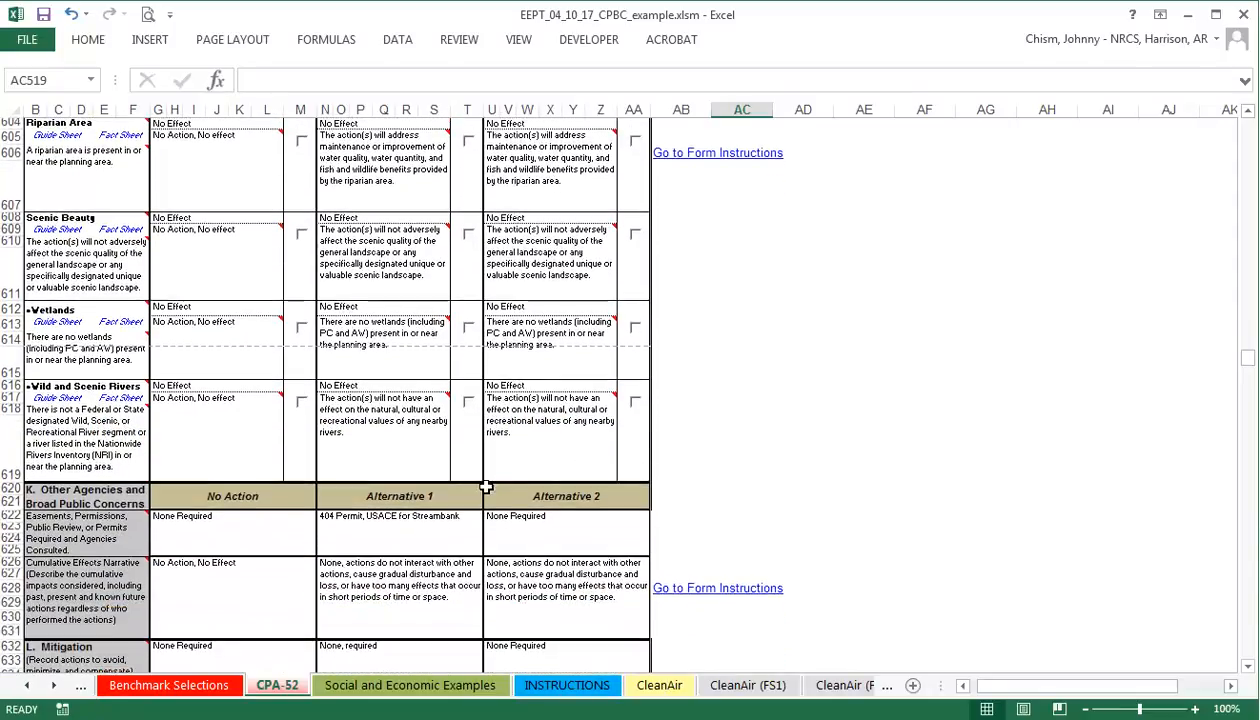
{"action": "scroll", "coordinate": [487, 487], "scroll_direction": "down", "scroll_amount": 1}
{"action": "scroll", "coordinate": [486, 487], "scroll_direction": "down", "scroll_amount": 2}
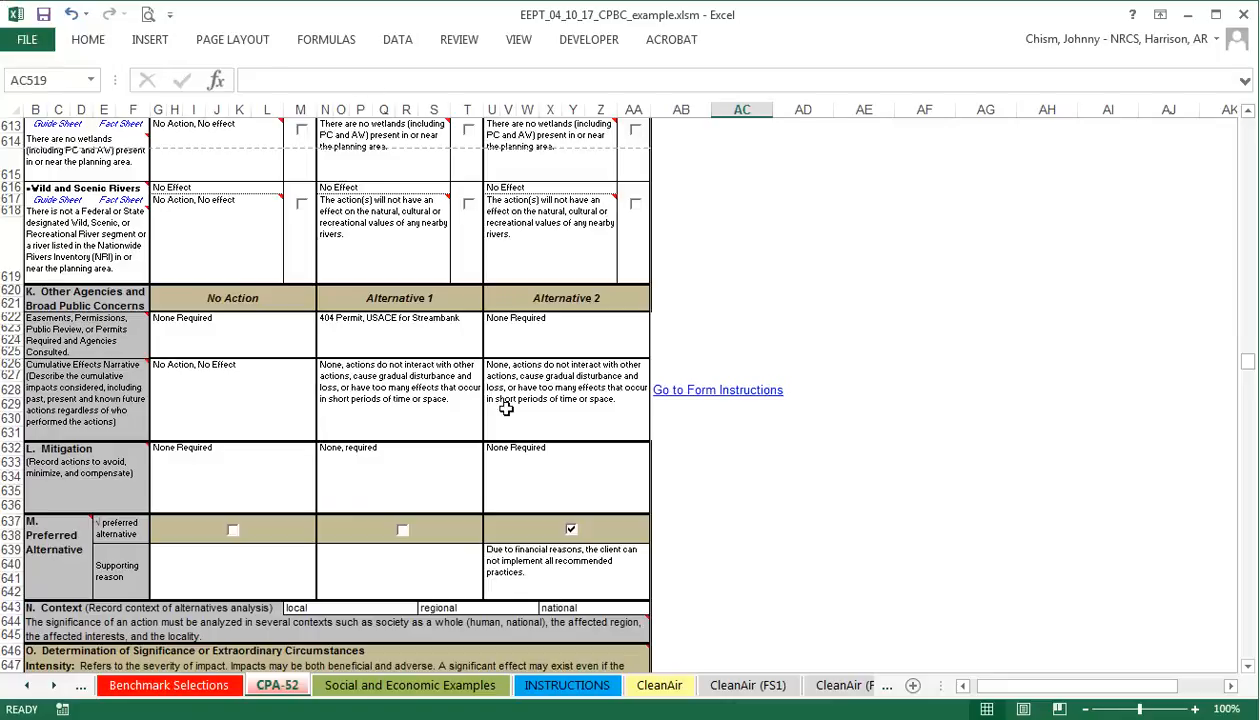
{"action": "scroll", "coordinate": [480, 410], "scroll_direction": "down", "scroll_amount": 3}
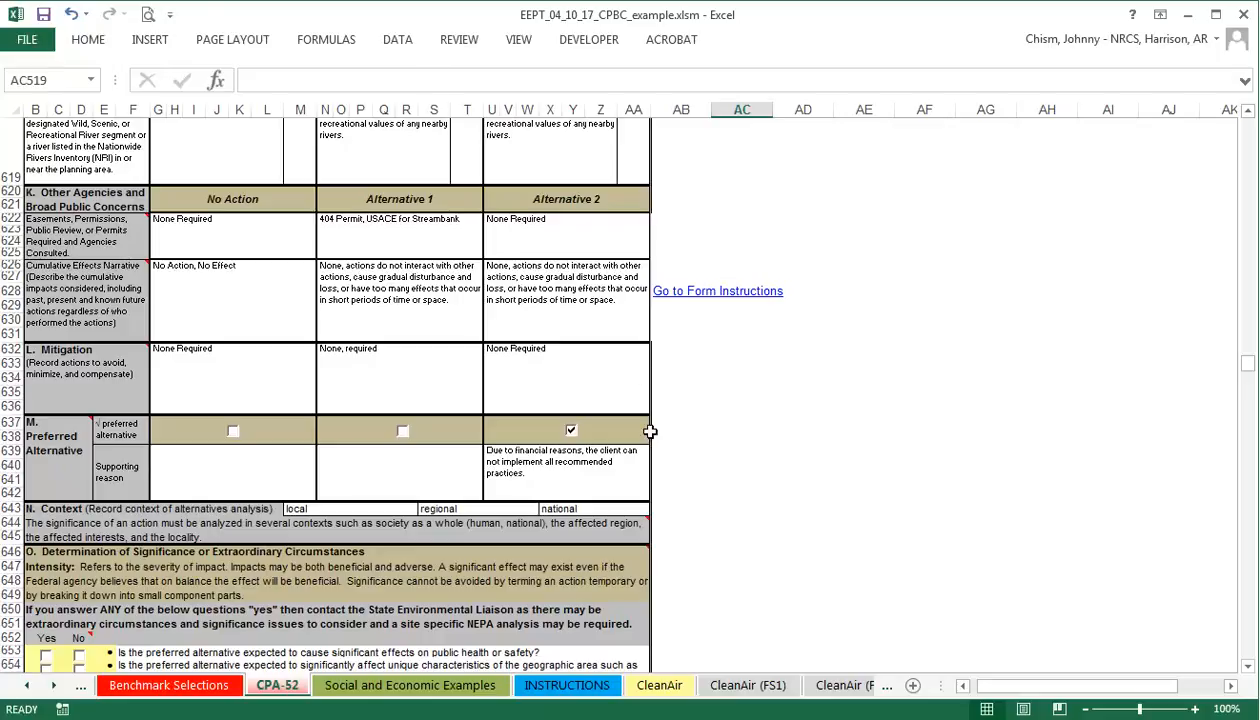
{"action": "scroll", "coordinate": [650, 431], "scroll_direction": "down", "scroll_amount": 3}
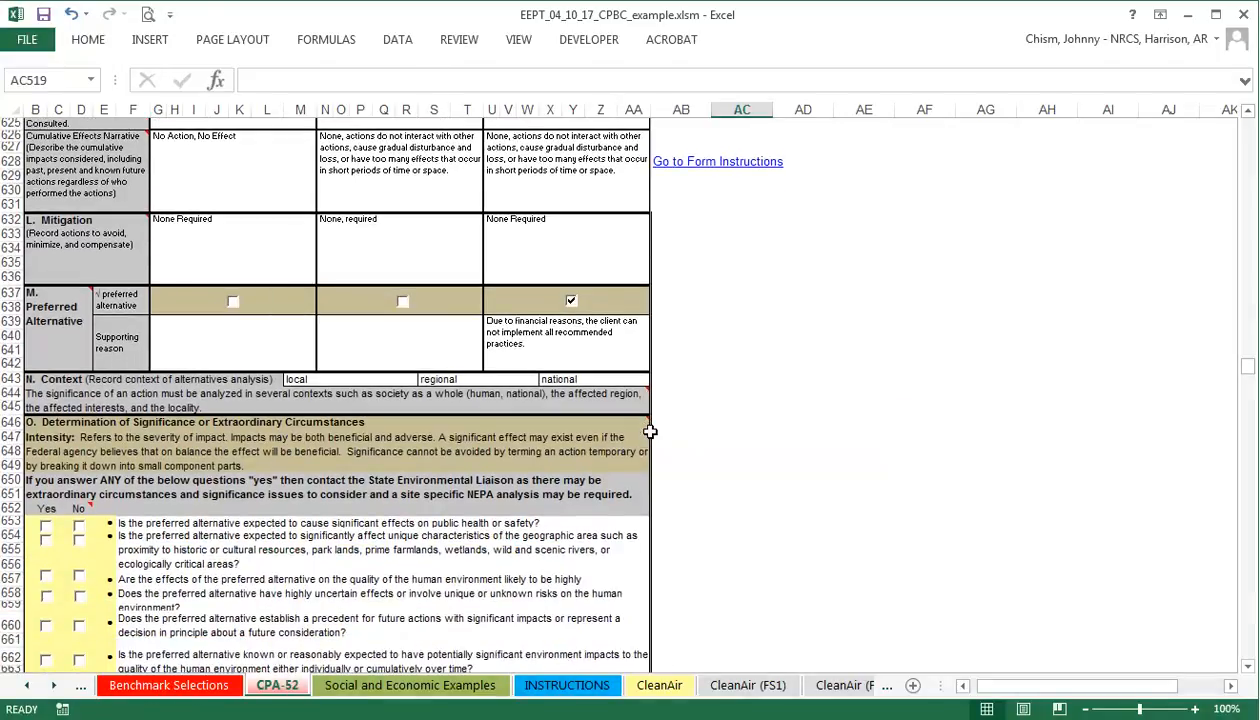
{"action": "scroll", "coordinate": [650, 431], "scroll_direction": "down", "scroll_amount": 2}
Answer No to the public health, geography, human environment, risk, precedent, cumulative, special-concerns and law-violation questions.
{"action": "scroll", "coordinate": [630, 445], "scroll_direction": "down", "scroll_amount": 1}
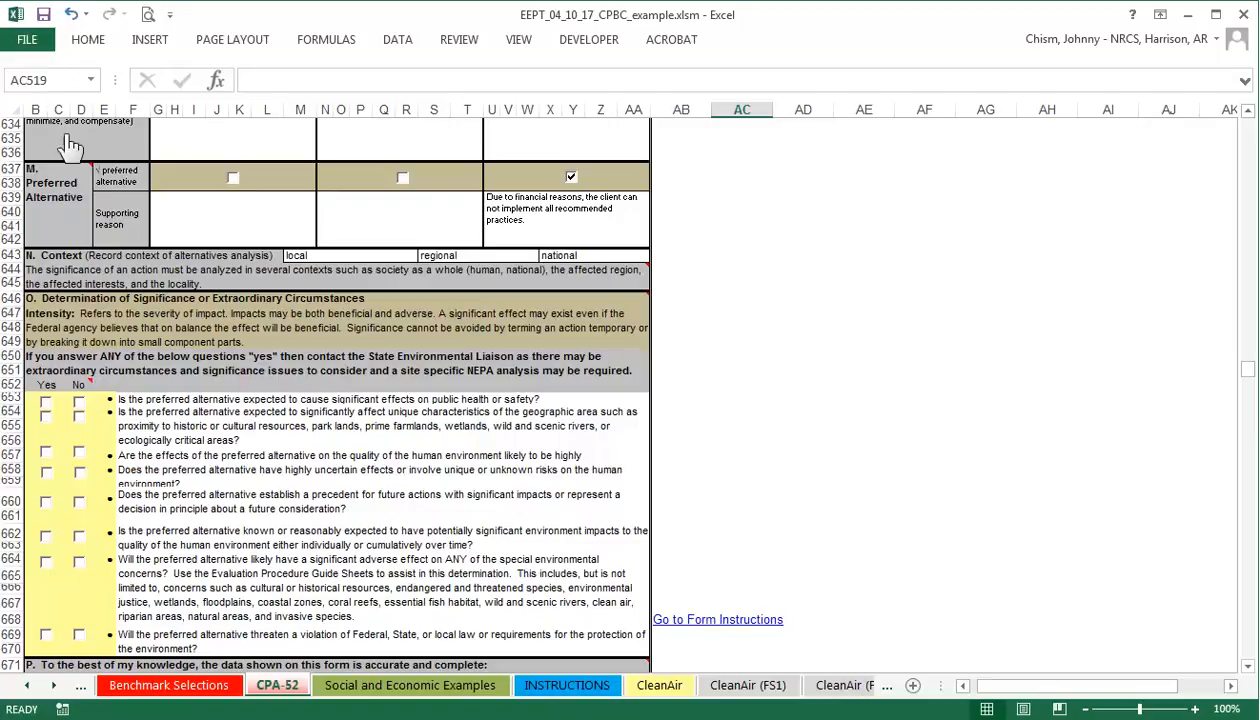
{"action": "left_click", "coordinate": [79, 404]}
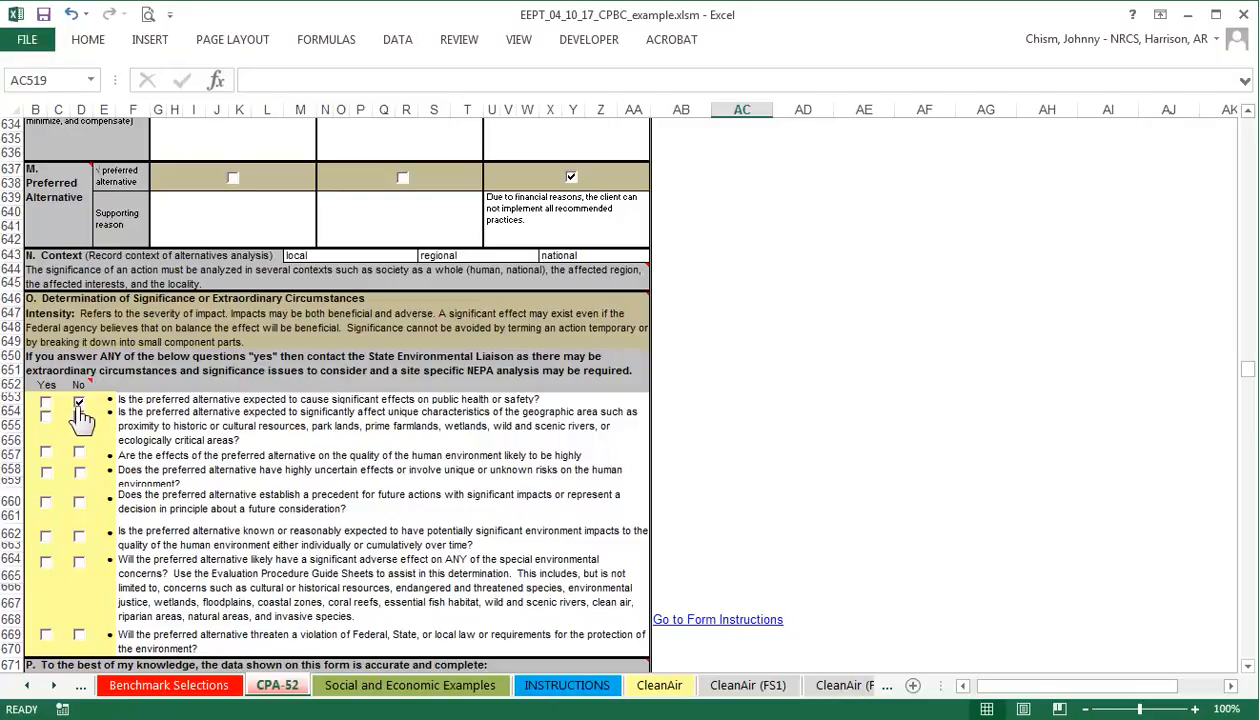
{"action": "left_click", "coordinate": [79, 416]}
{"action": "left_click", "coordinate": [79, 452]}
{"action": "left_click", "coordinate": [80, 472]}
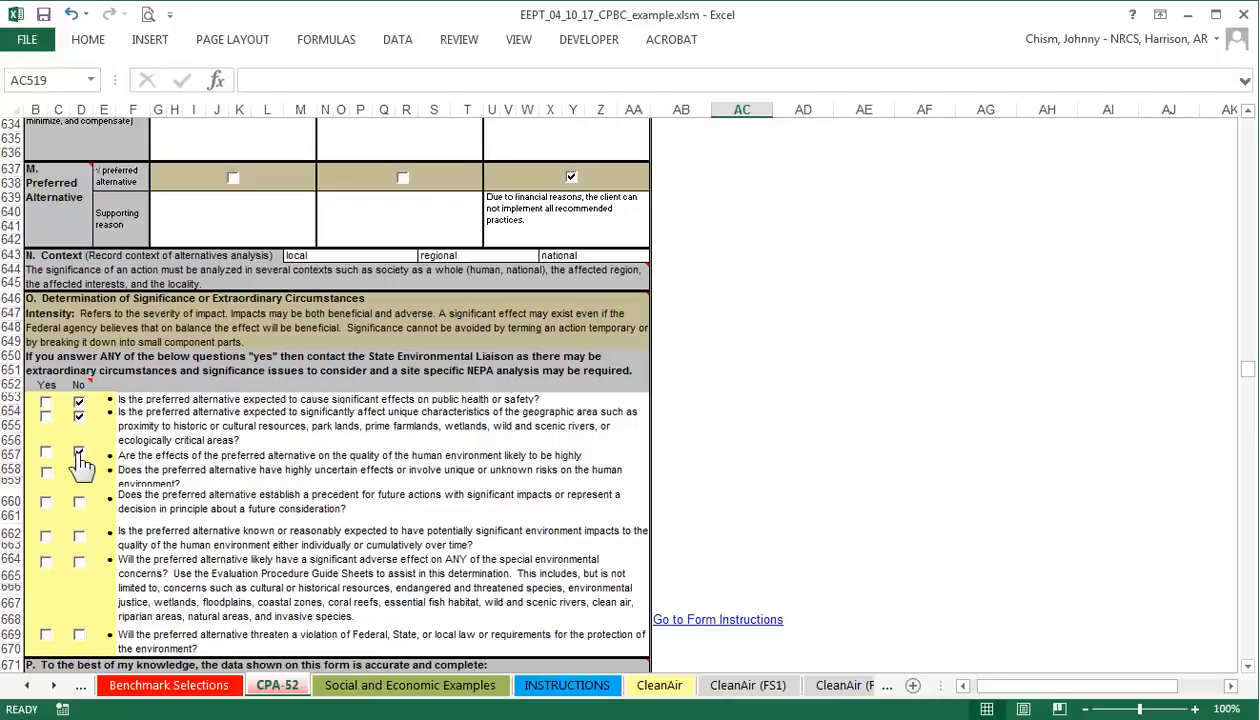
{"action": "left_click", "coordinate": [80, 502]}
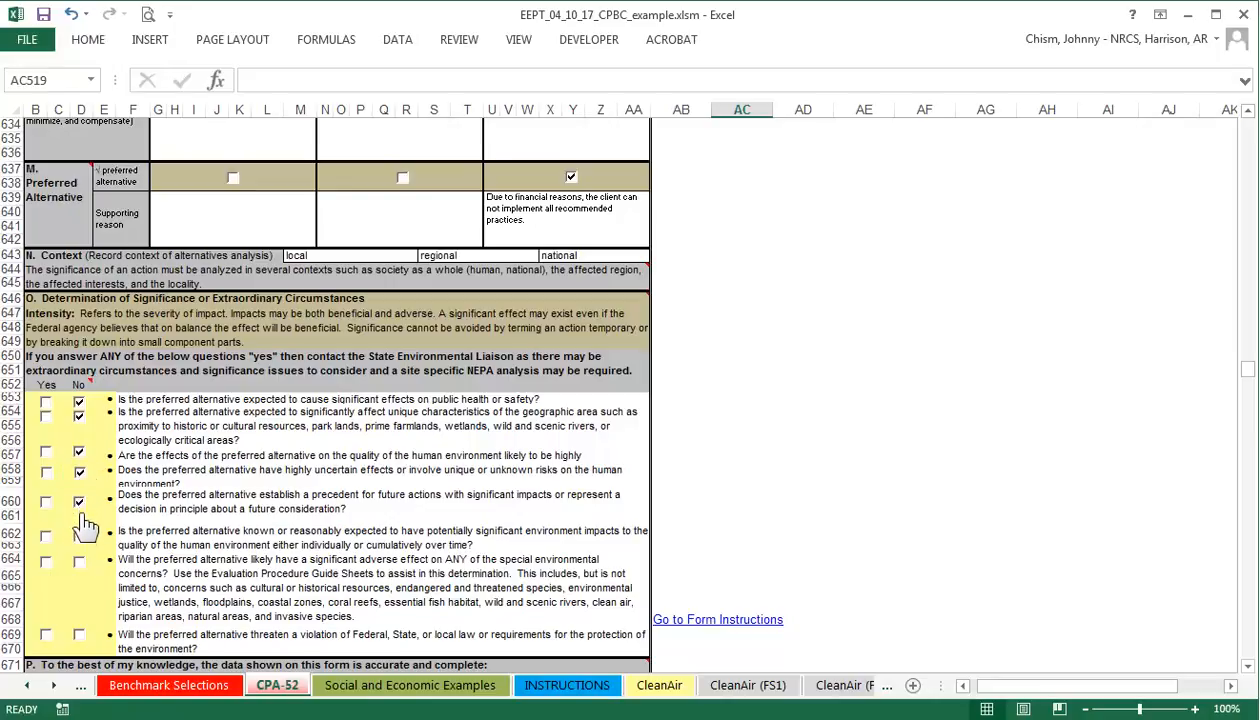
{"action": "left_click", "coordinate": [80, 536]}
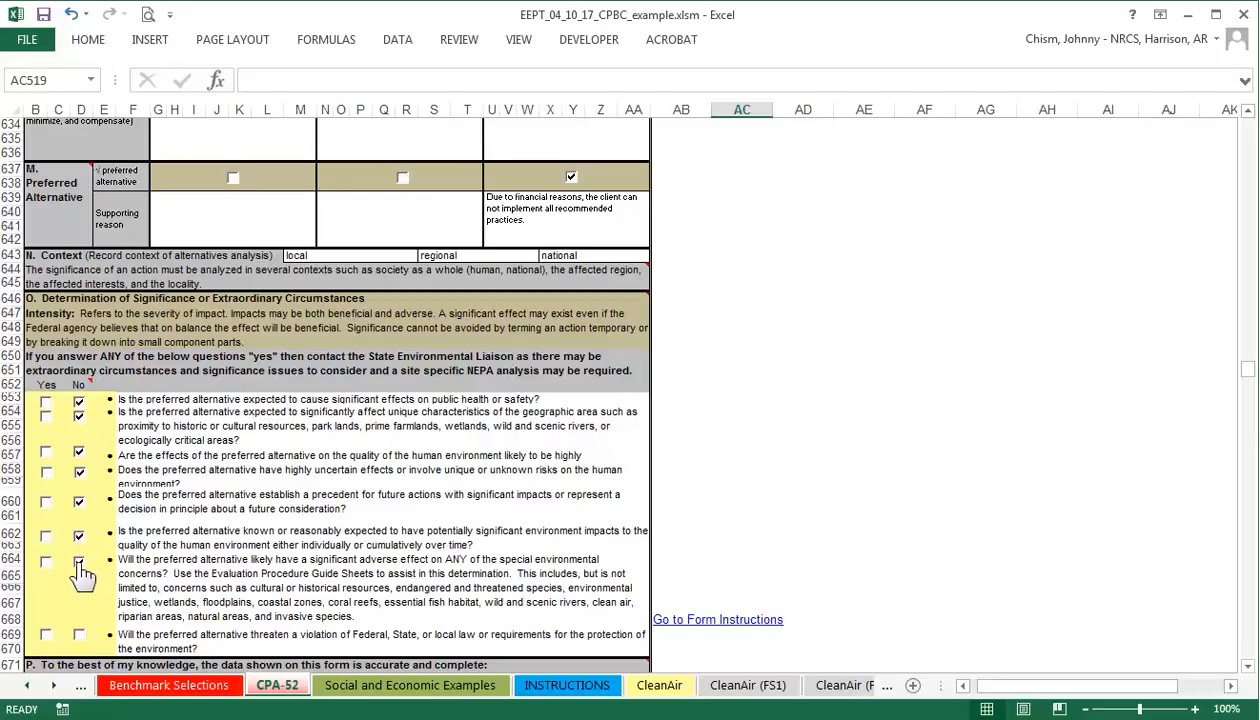
{"action": "left_click", "coordinate": [79, 563]}
{"action": "left_click", "coordinate": [79, 634]}
{"action": "scroll", "coordinate": [252, 500], "scroll_direction": "down", "scroll_amount": 1}
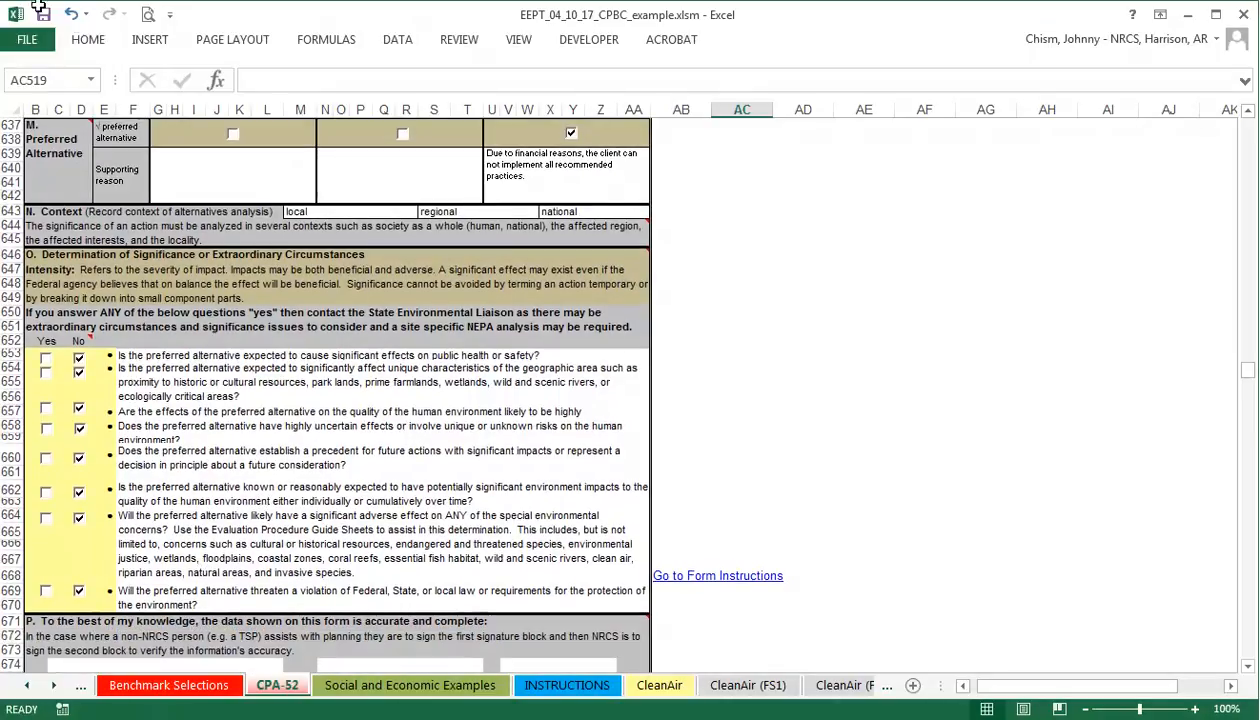
{"action": "scroll", "coordinate": [193, 520], "scroll_direction": "down", "scroll_amount": 1}
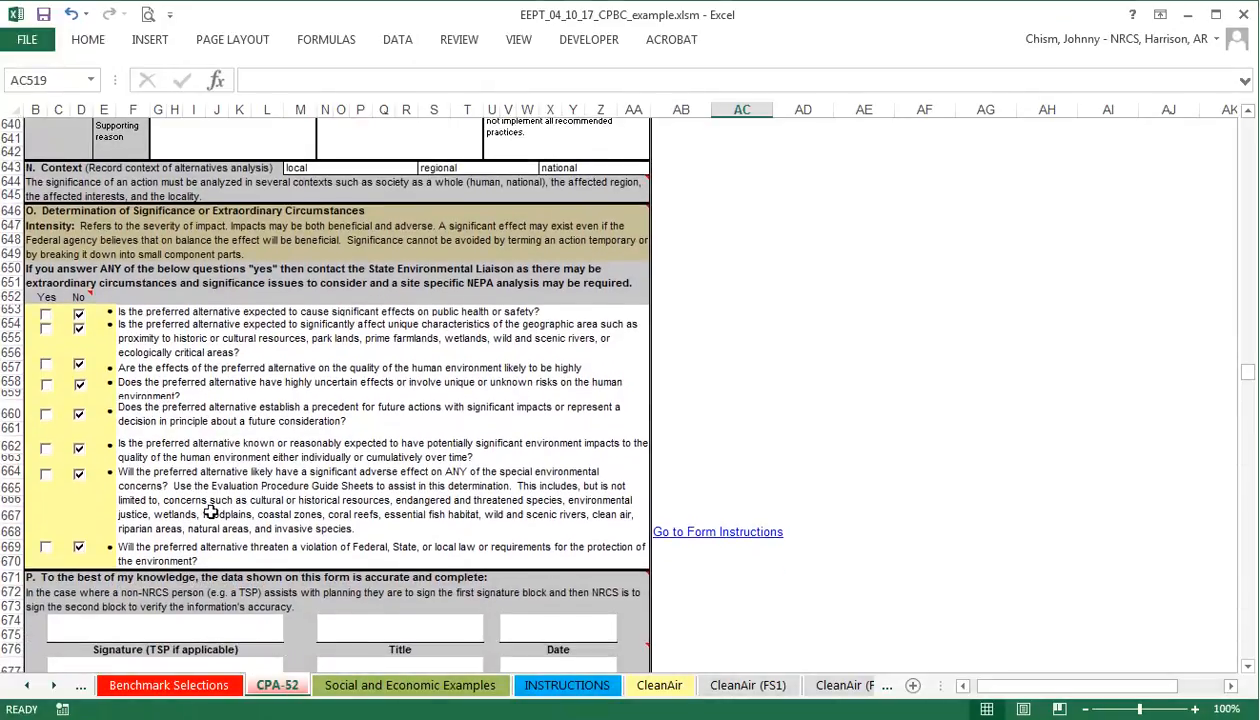
{"action": "scroll", "coordinate": [163, 525], "scroll_direction": "down", "scroll_amount": 1}
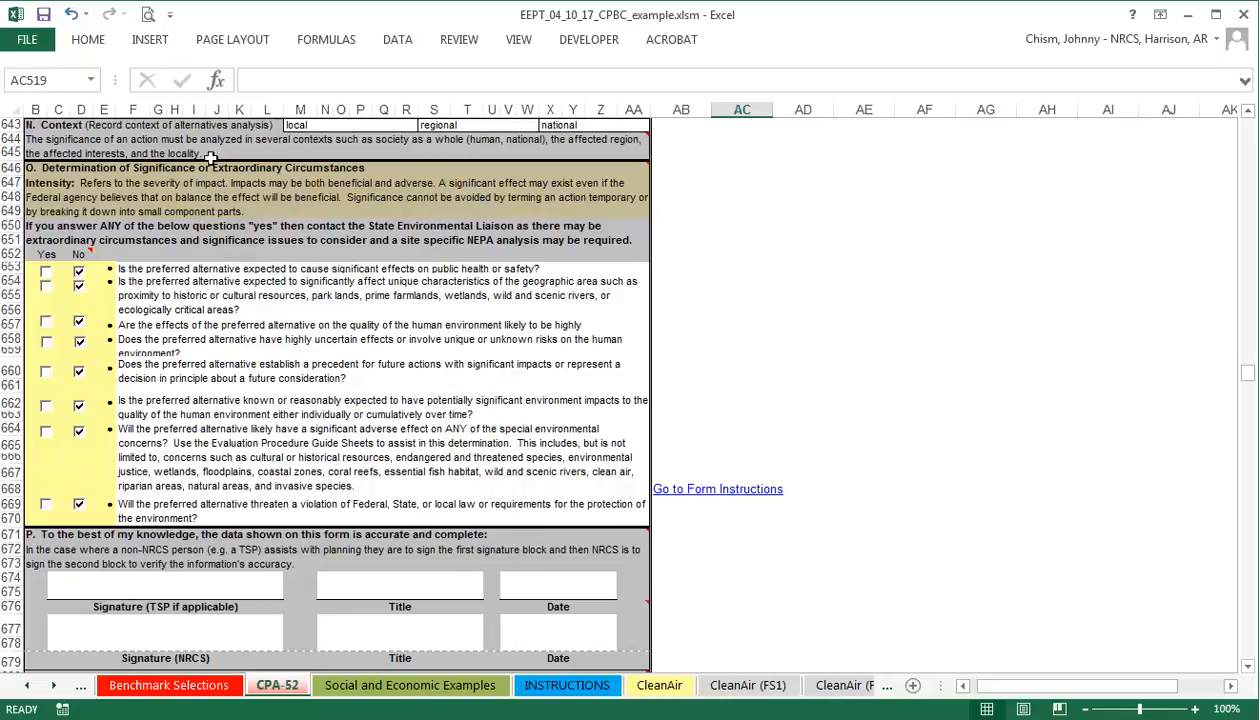
{"action": "scroll", "coordinate": [264, 516], "scroll_direction": "down", "scroll_amount": 1}
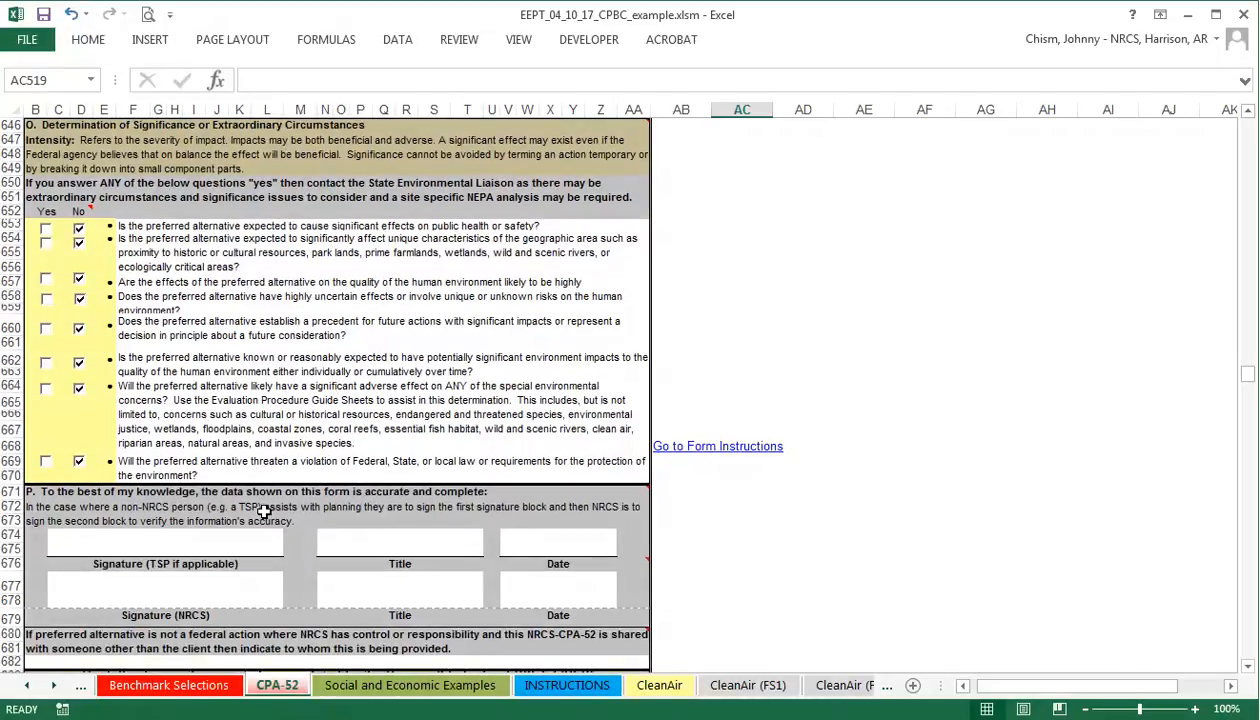
{"action": "scroll", "coordinate": [264, 512], "scroll_direction": "down", "scroll_amount": 4}
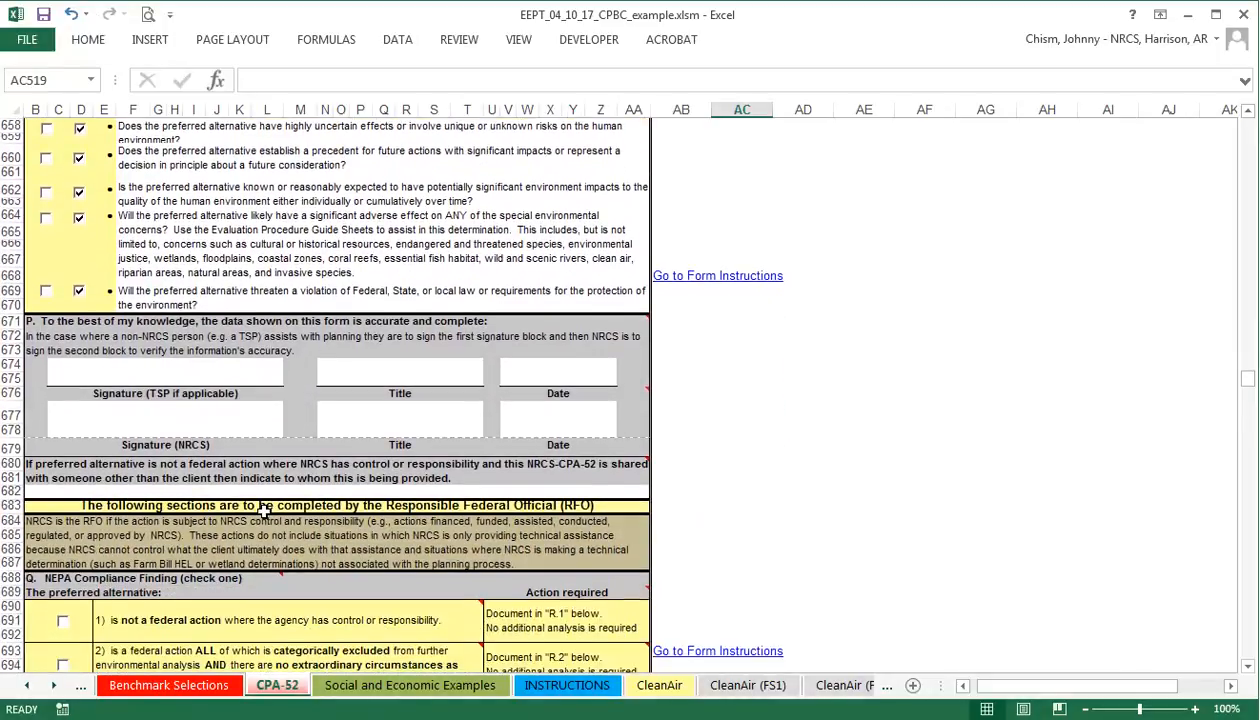
{"action": "scroll", "coordinate": [264, 512], "scroll_direction": "down", "scroll_amount": 3}
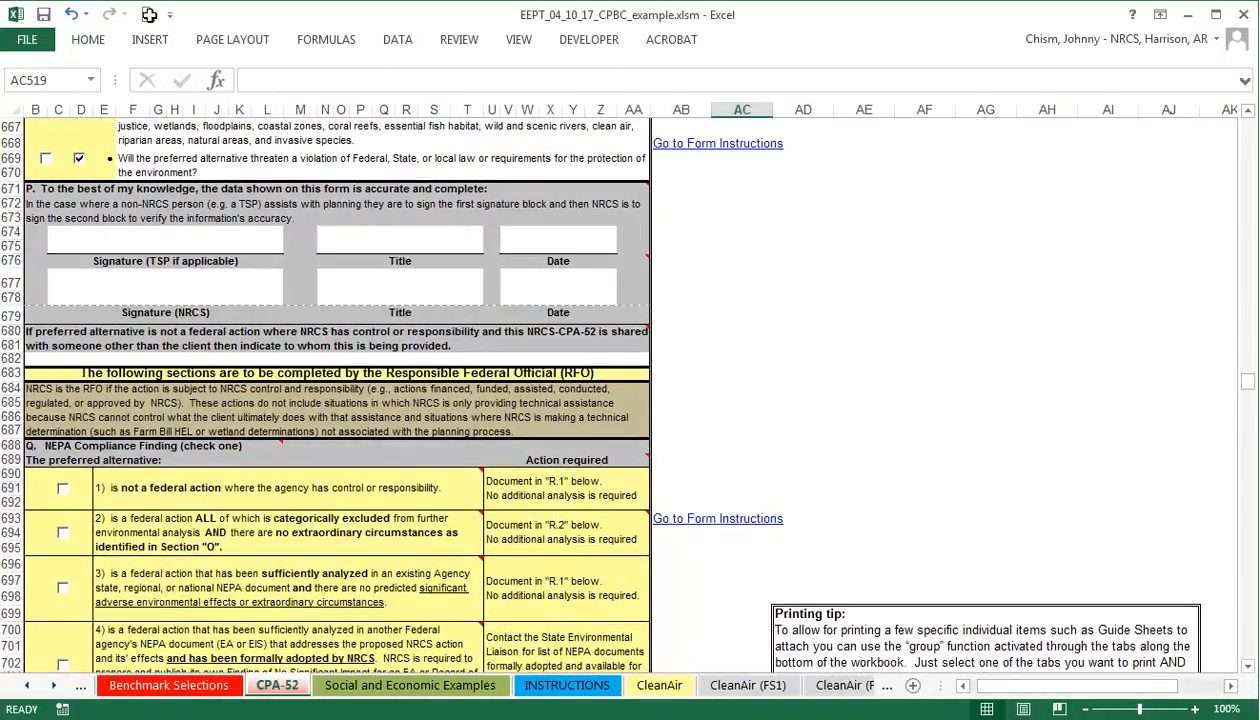
{"action": "scroll", "coordinate": [422, 411], "scroll_direction": "down", "scroll_amount": 3}
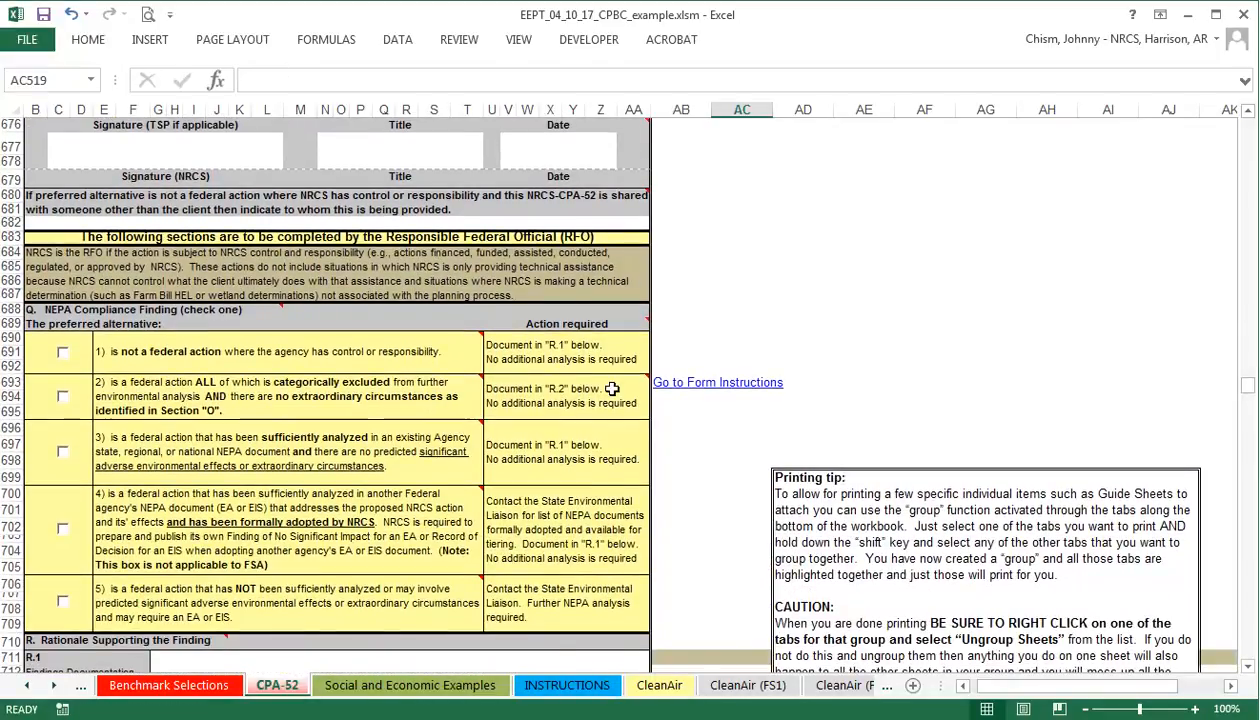
{"action": "mouse_move", "coordinate": [464, 440]}
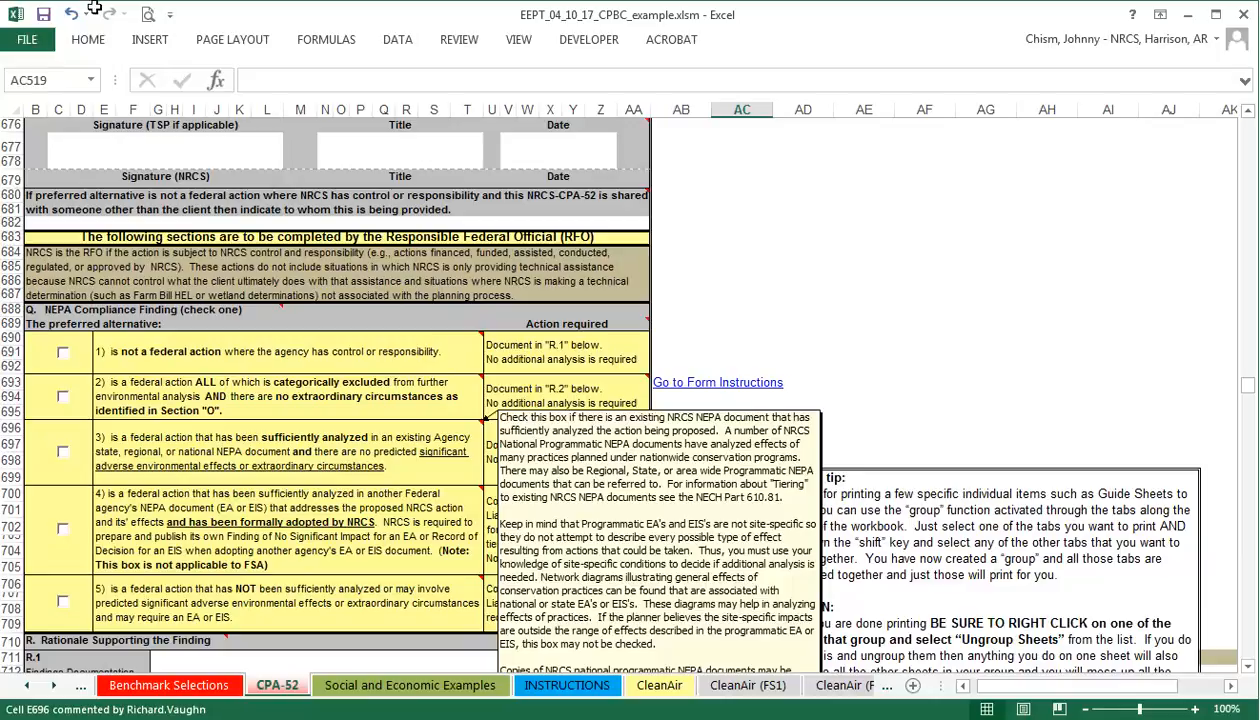
{"action": "scroll", "coordinate": [389, 458], "scroll_direction": "down", "scroll_amount": 2}
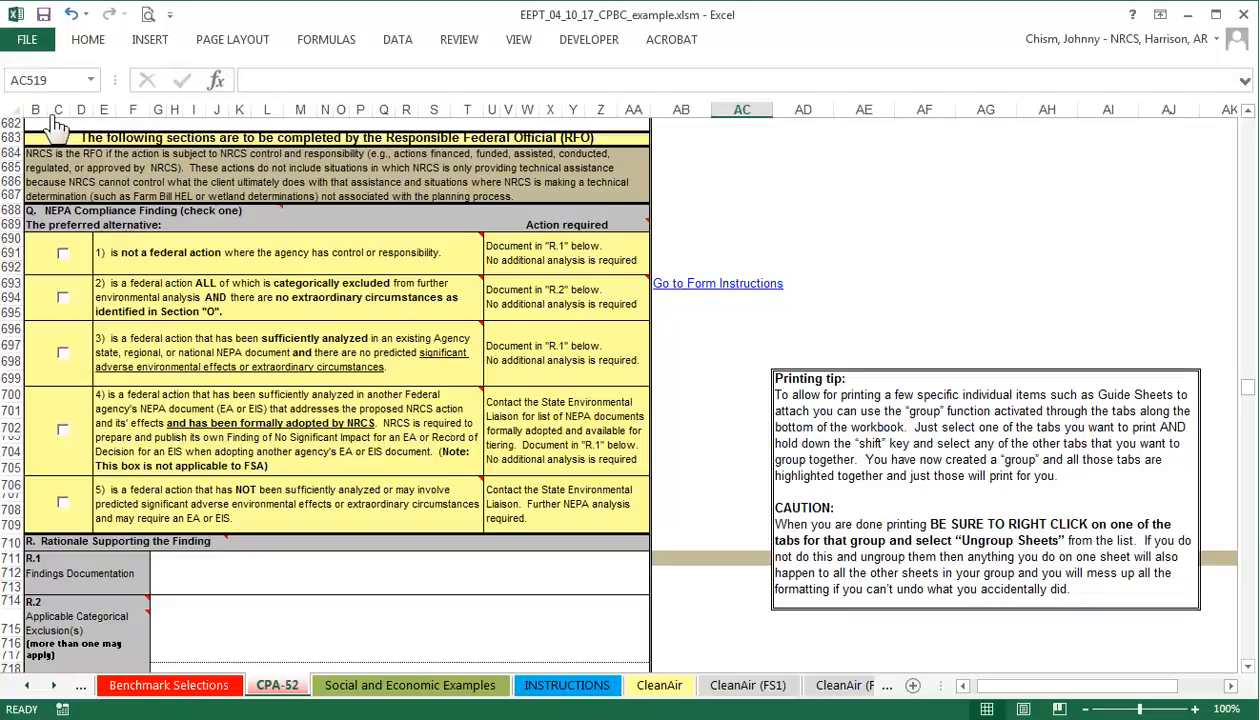
Check Section Q option 2, categorically excluded with no extraordinary circumstances, then select cell G714.
{"action": "left_click", "coordinate": [62, 300]}
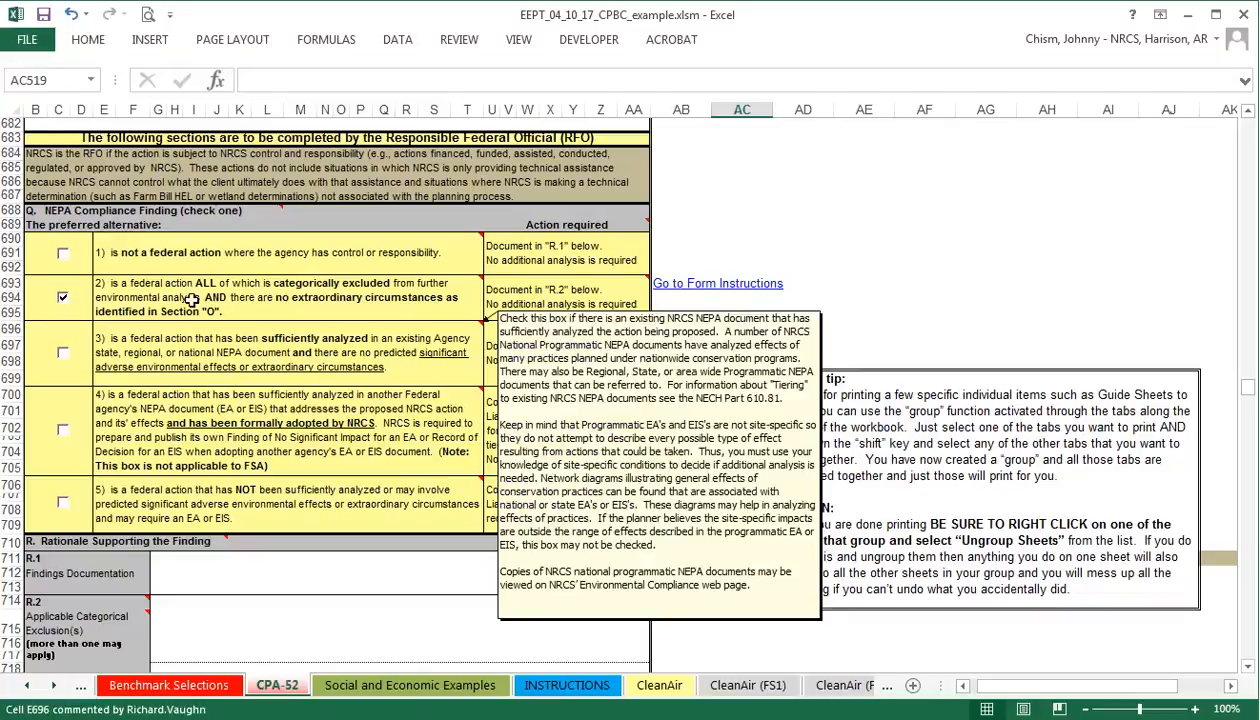
{"action": "scroll", "coordinate": [385, 493], "scroll_direction": "down", "scroll_amount": 3}
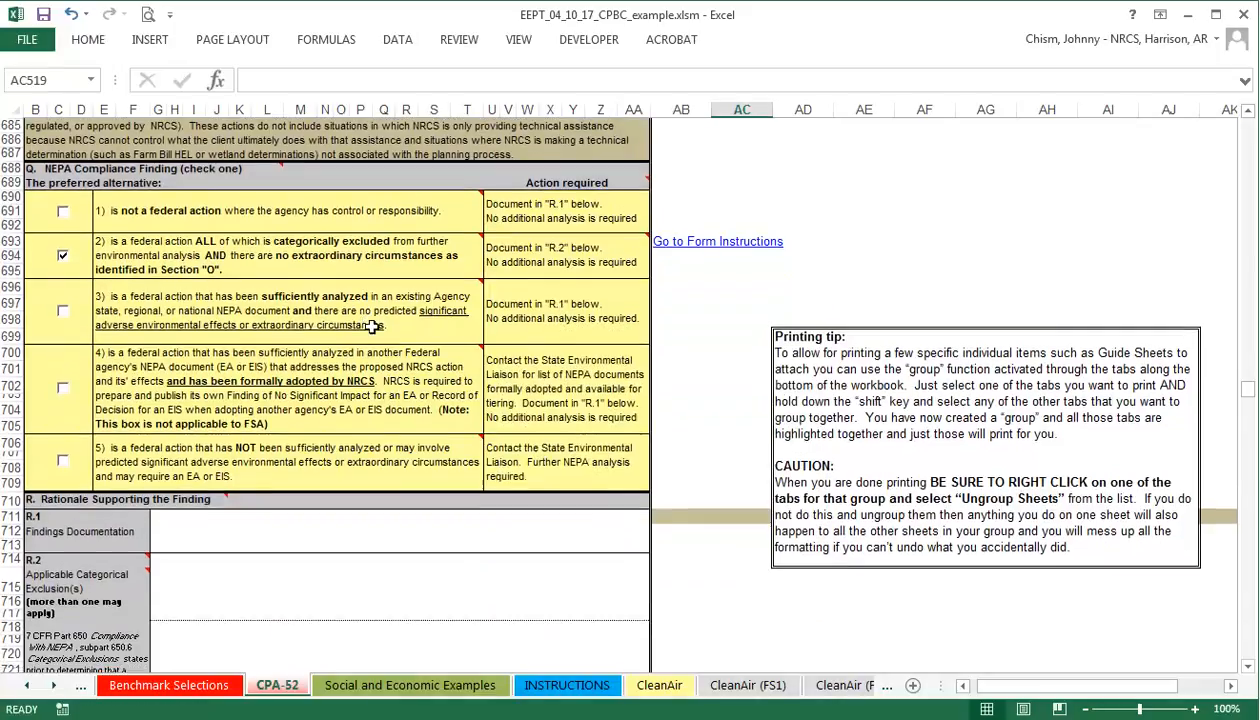
{"action": "left_click", "coordinate": [363, 497]}
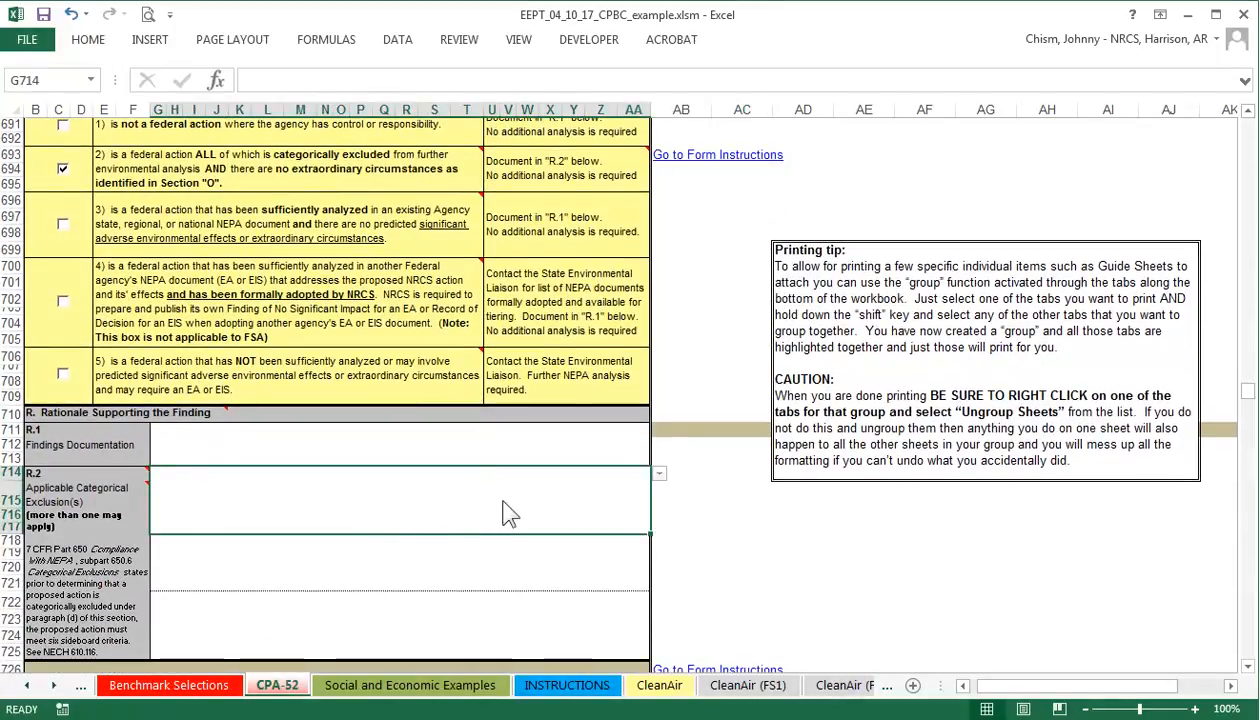
Pick categorical exclusion (20) for soil control measures from the G714 dropdown.
{"action": "left_click", "coordinate": [660, 474]}
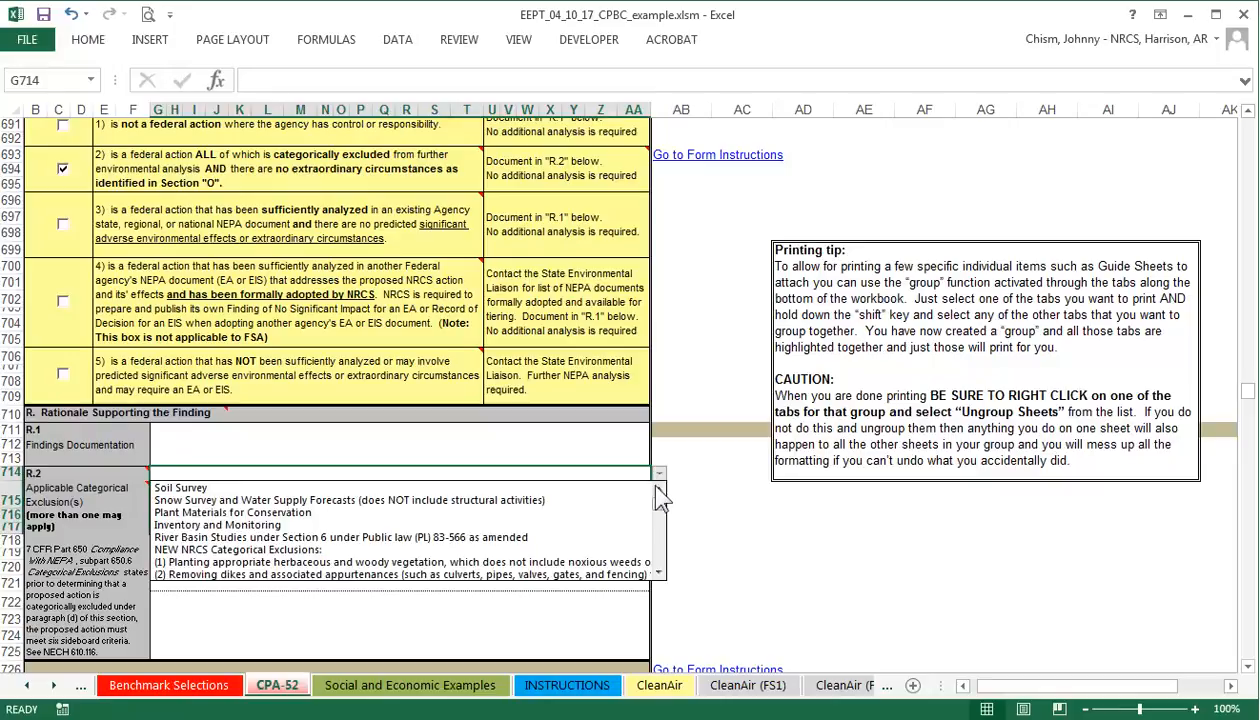
{"action": "left_click_drag", "start_coordinate": [655, 501], "coordinate": [657, 551]}
{"action": "scroll", "coordinate": [664, 570], "scroll_direction": "down", "scroll_amount": 1}
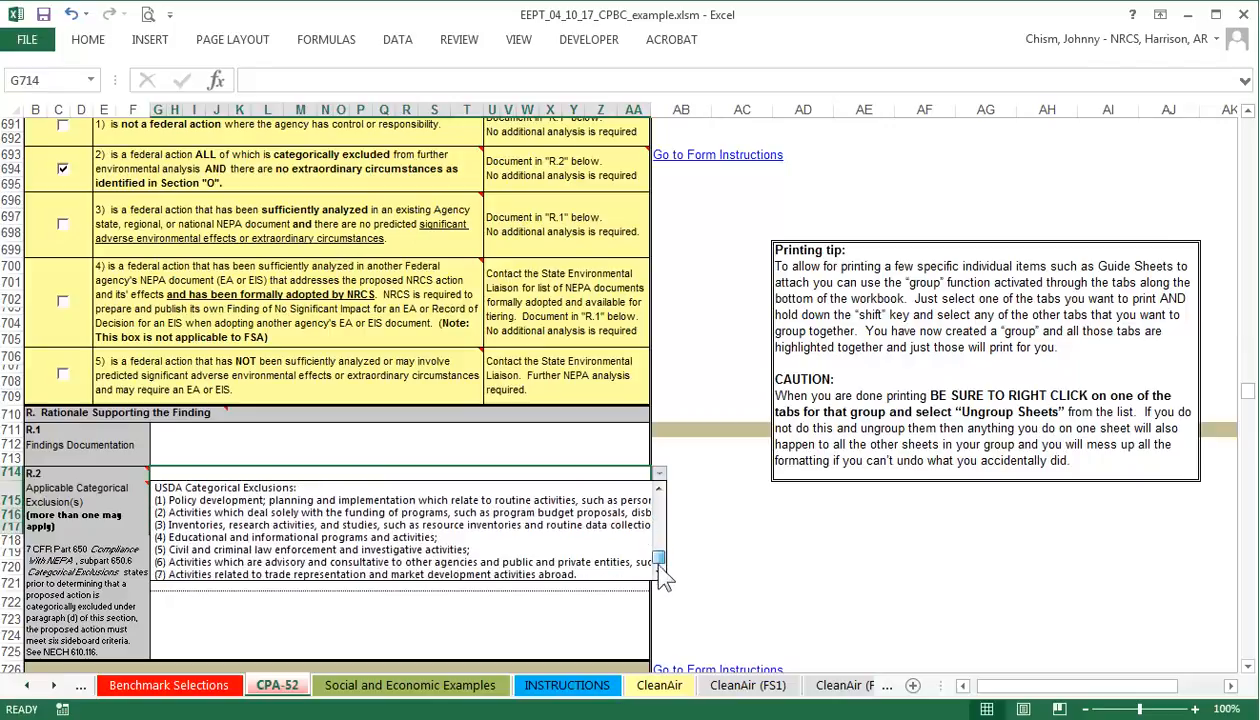
{"action": "scroll", "coordinate": [664, 562], "scroll_direction": "up", "scroll_amount": 2}
{"action": "left_click_drag", "start_coordinate": [659, 549], "coordinate": [658, 545]}
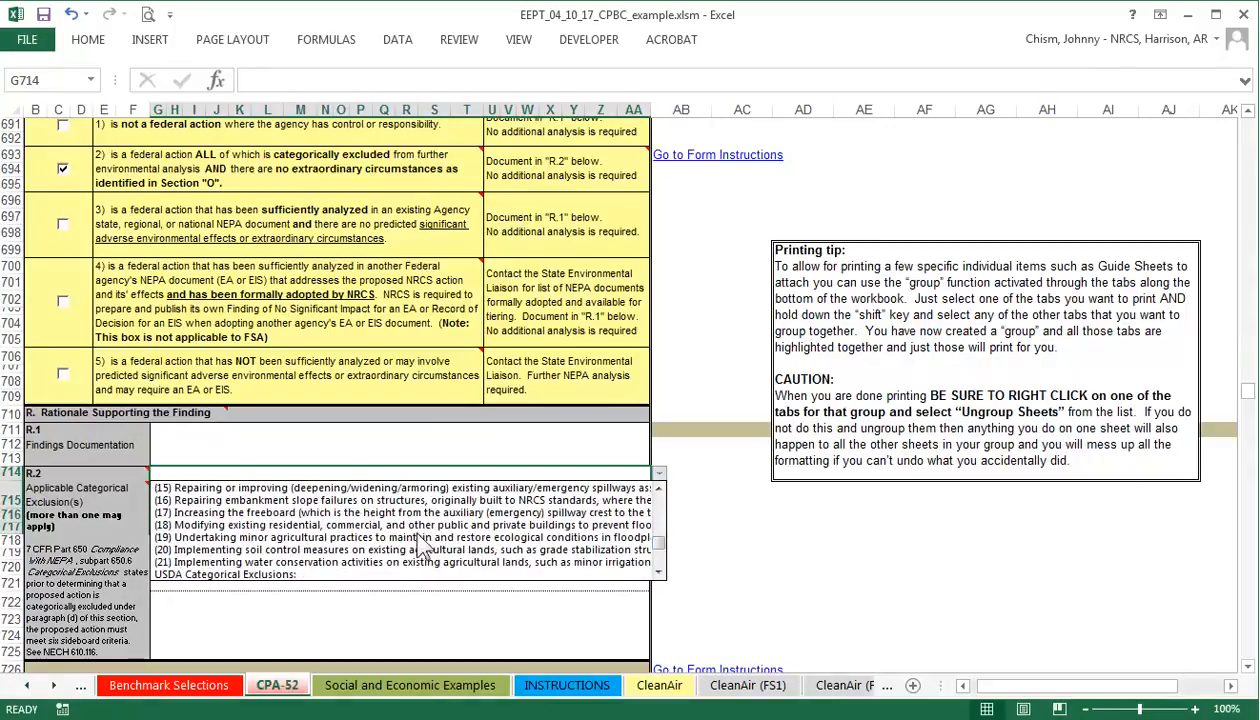
{"action": "left_click", "coordinate": [390, 549]}
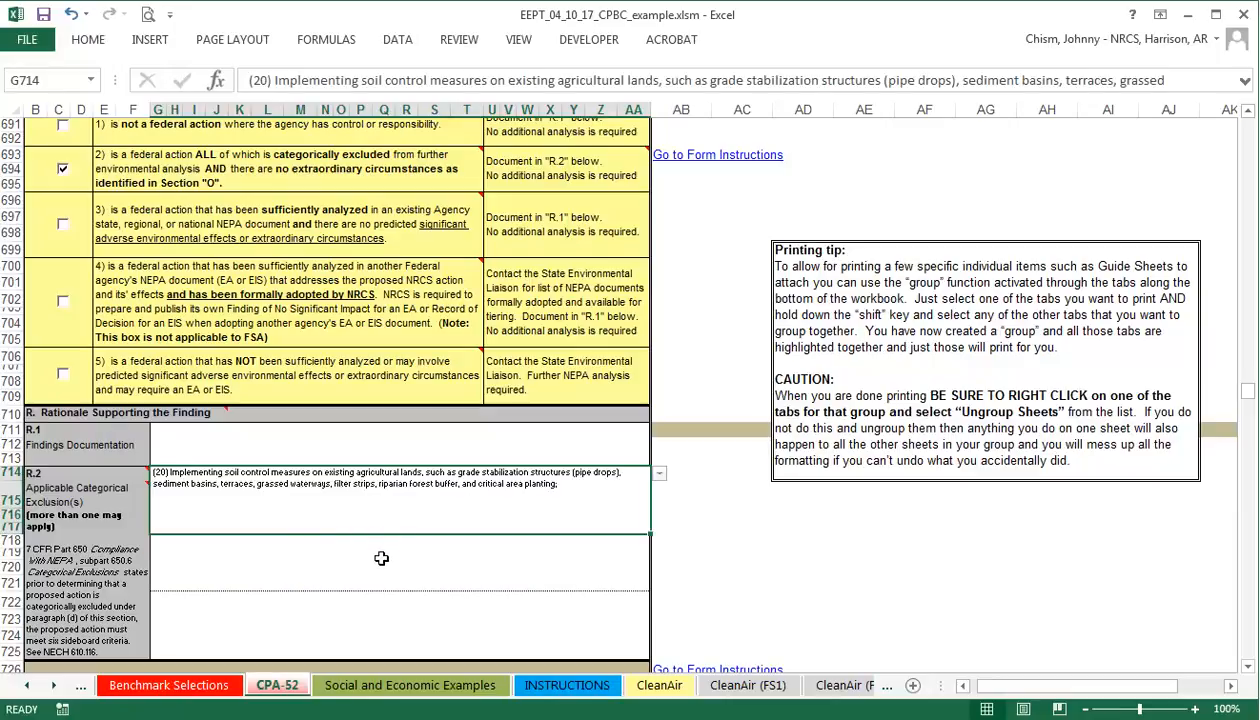
Select exclusion (21) for water conservation activities in the second entry, G718.
{"action": "left_click", "coordinate": [400, 556]}
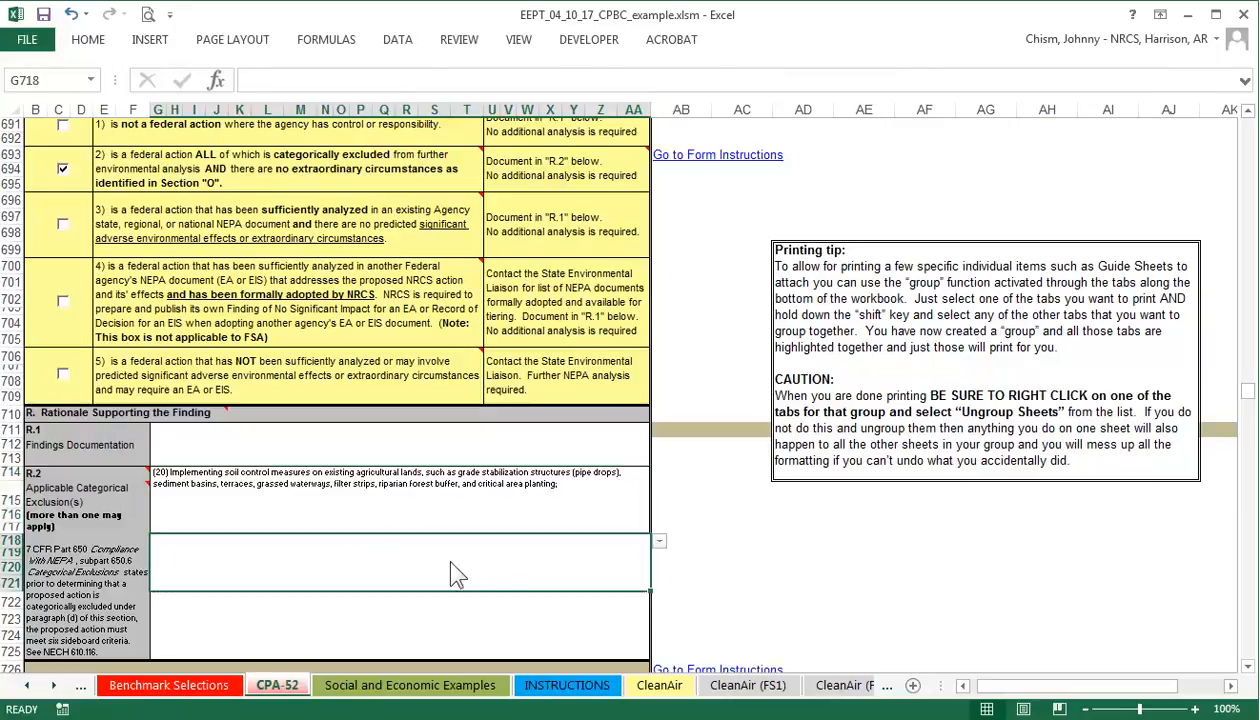
{"action": "left_click", "coordinate": [659, 541]}
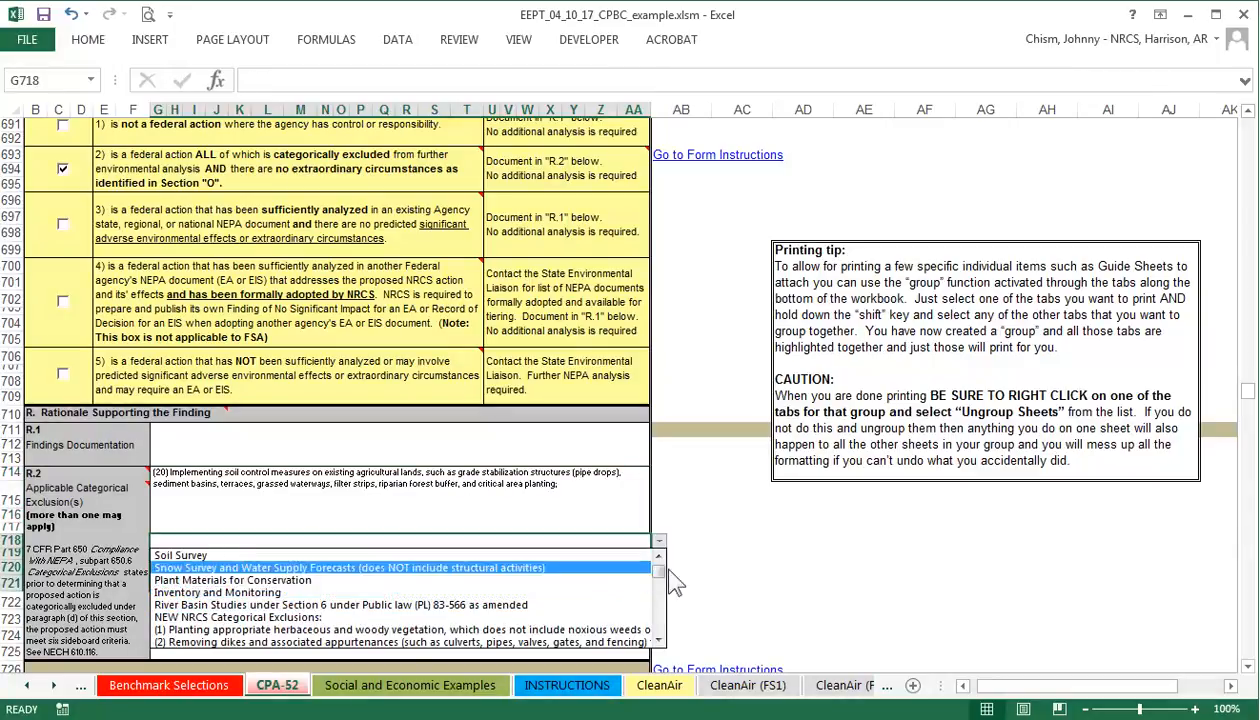
{"action": "left_click_drag", "start_coordinate": [659, 572], "coordinate": [662, 634]}
{"action": "left_click", "coordinate": [330, 632]}
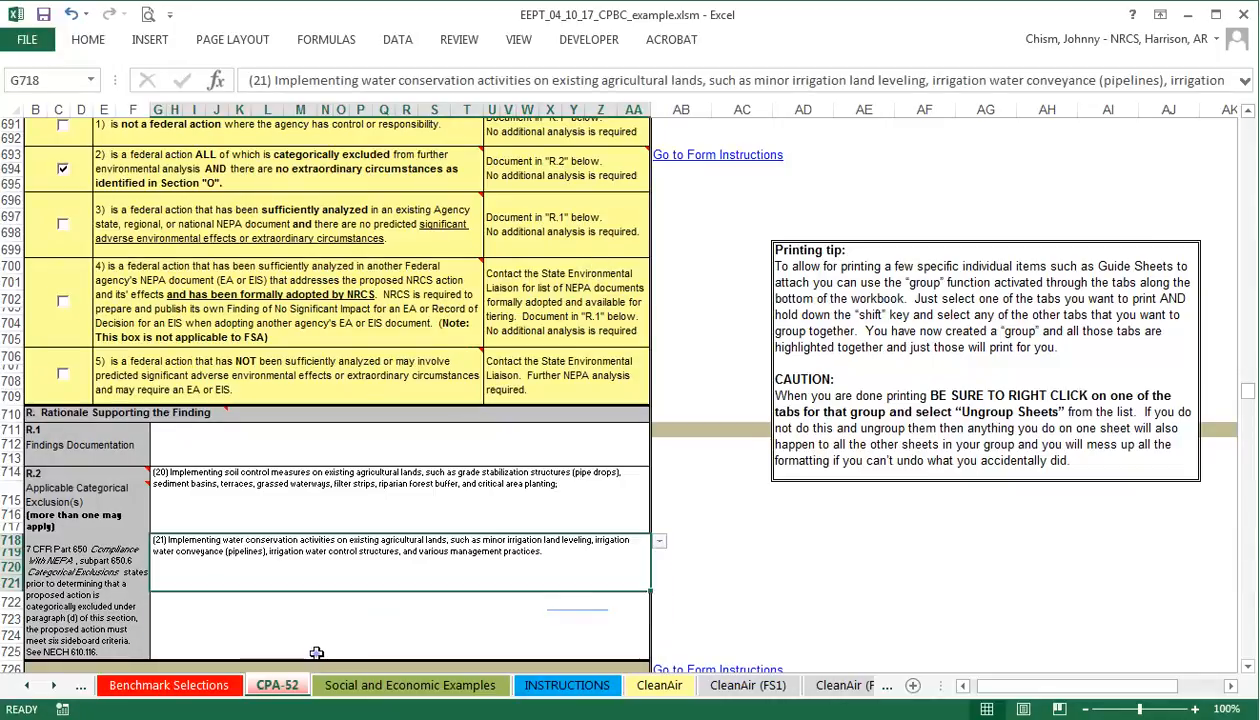
Select exclusion (19) for floodplain restoration in the third entry, G722.
{"action": "left_click", "coordinate": [420, 637]}
{"action": "left_click", "coordinate": [659, 603]}
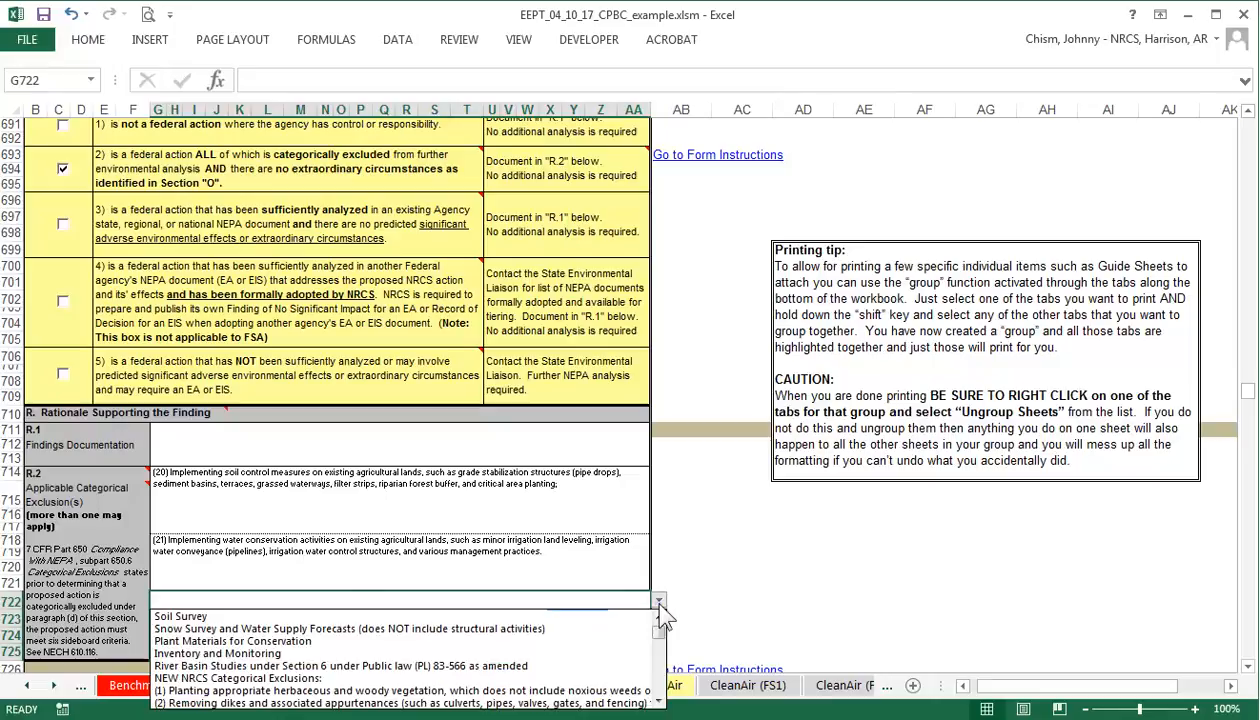
{"action": "left_click_drag", "start_coordinate": [658, 631], "coordinate": [660, 674]}
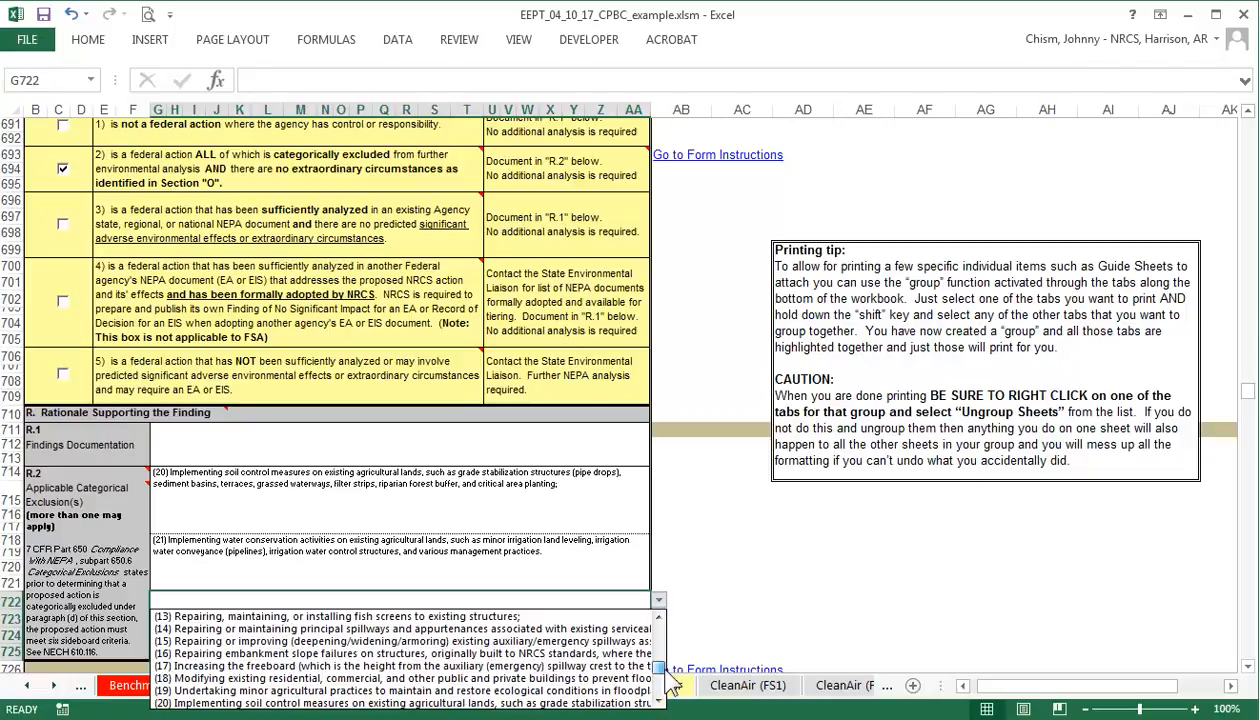
{"action": "left_click", "coordinate": [387, 690]}
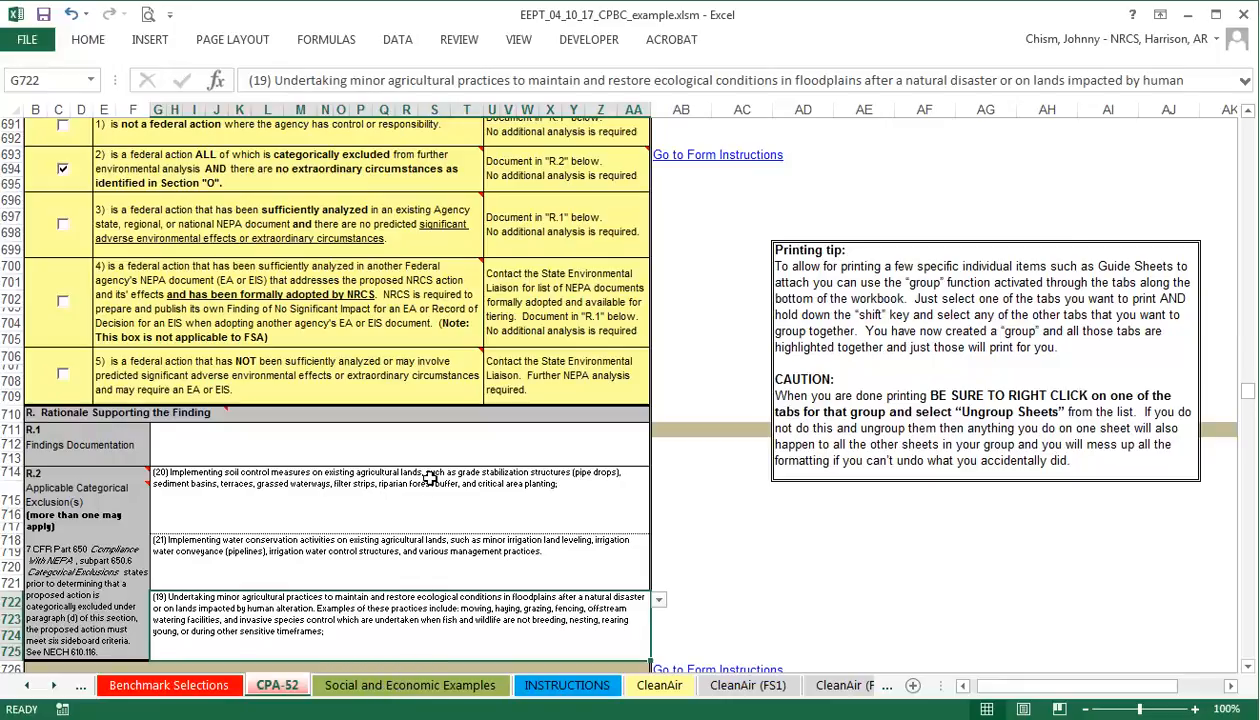
{"action": "scroll", "coordinate": [422, 471], "scroll_direction": "up", "scroll_amount": 1}
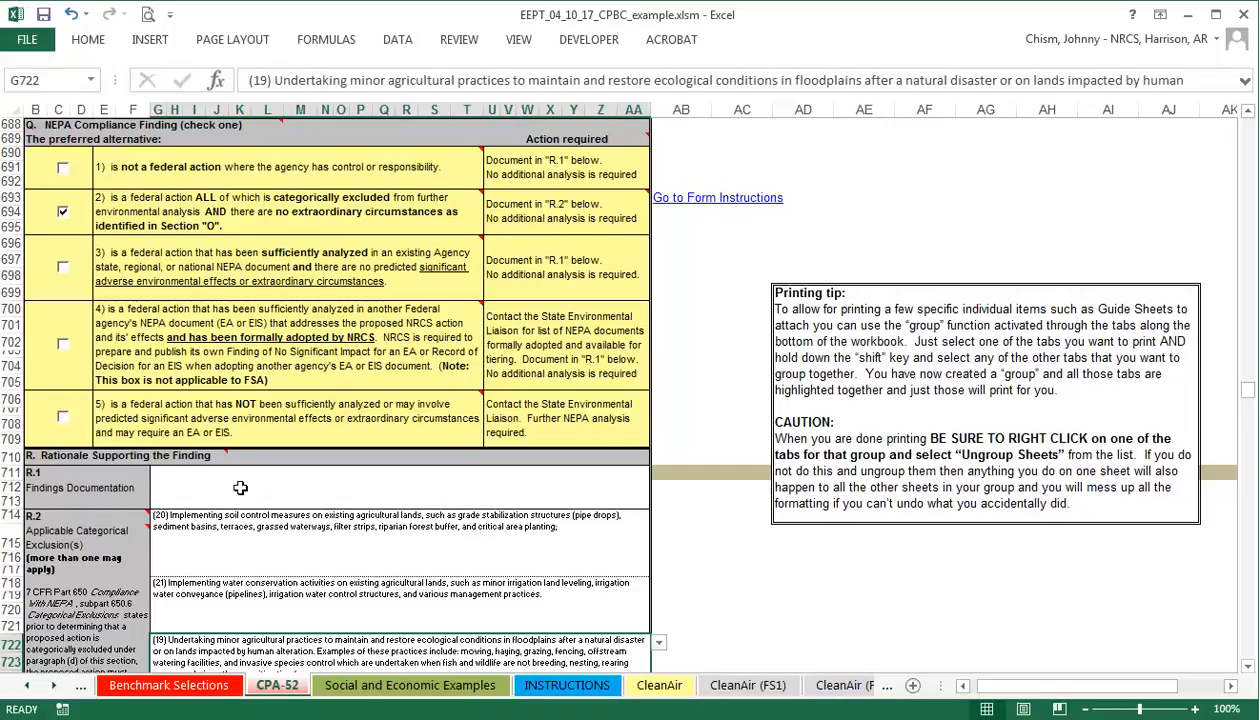
{"action": "scroll", "coordinate": [240, 487], "scroll_direction": "down", "scroll_amount": 6}
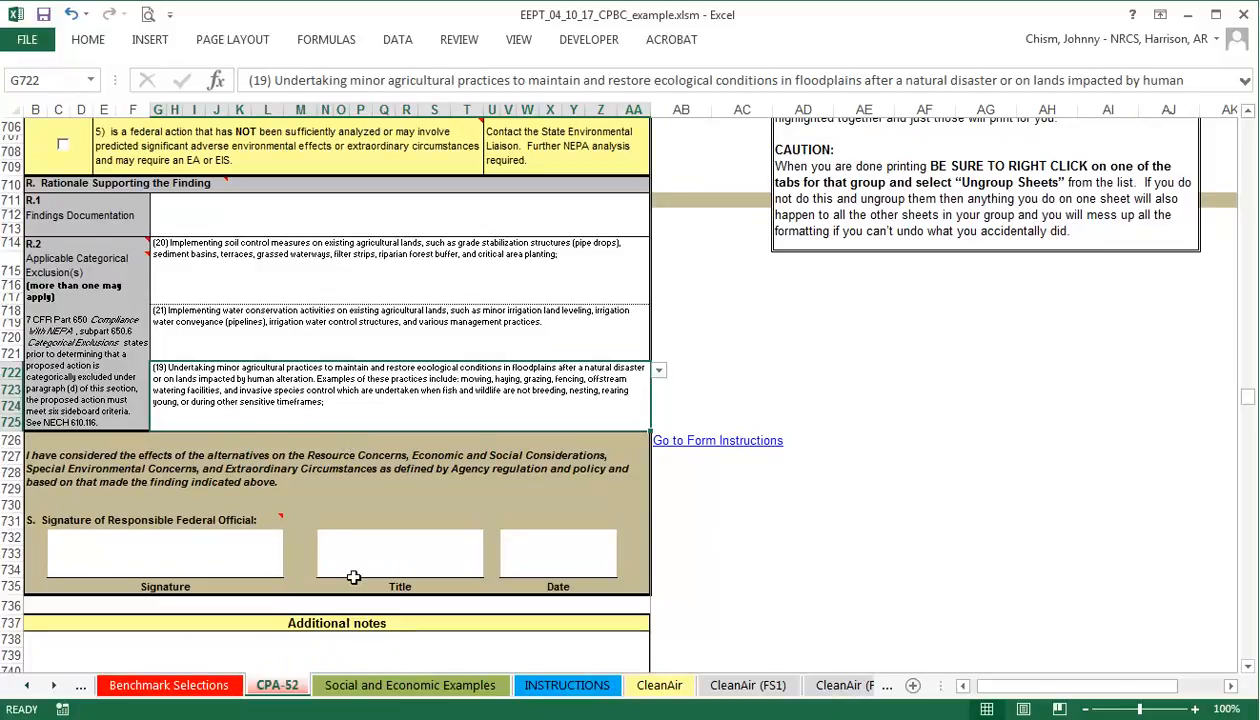
{"action": "scroll", "coordinate": [353, 577], "scroll_direction": "down", "scroll_amount": 1}
{"action": "left_click", "coordinate": [120, 625]}
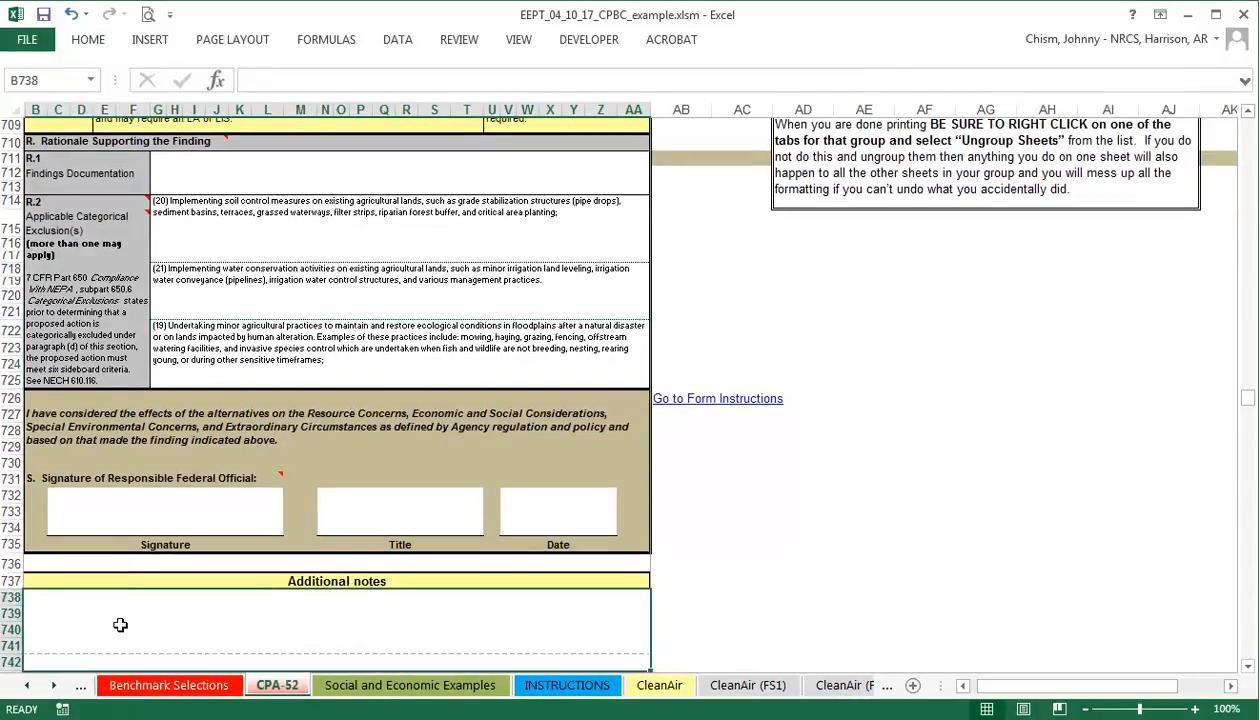